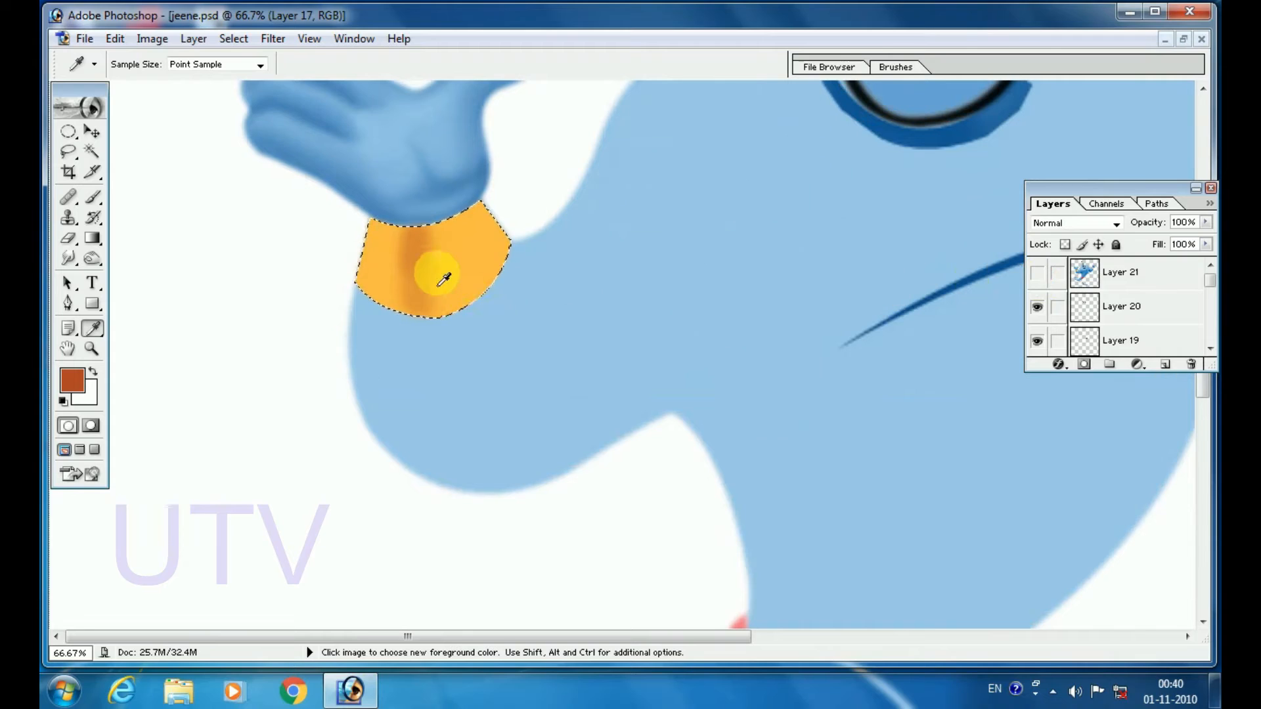
- Brush a dark rust-brown shading stripe down the middle of the selected wristband and compare it with the Layer 21 reference
{"action": "key", "text": "b"}
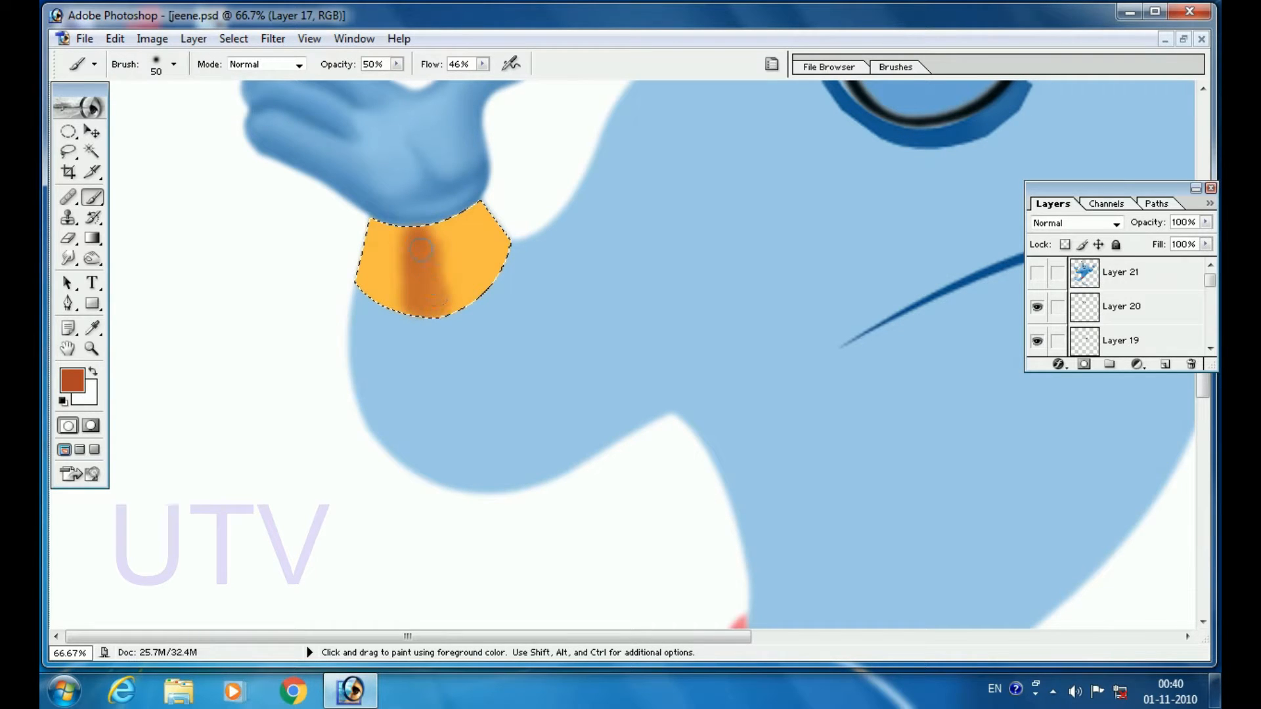
{"action": "left_click", "coordinate": [1038, 275]}
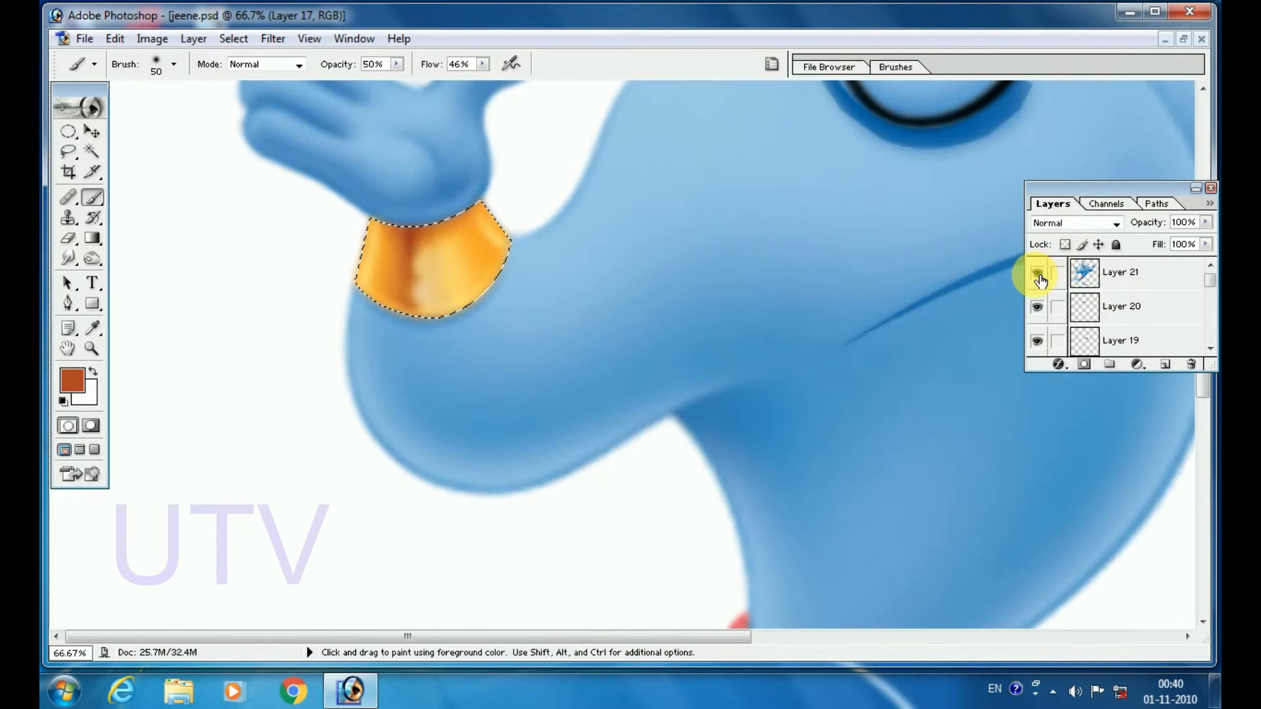
{"action": "left_click", "coordinate": [1038, 274]}
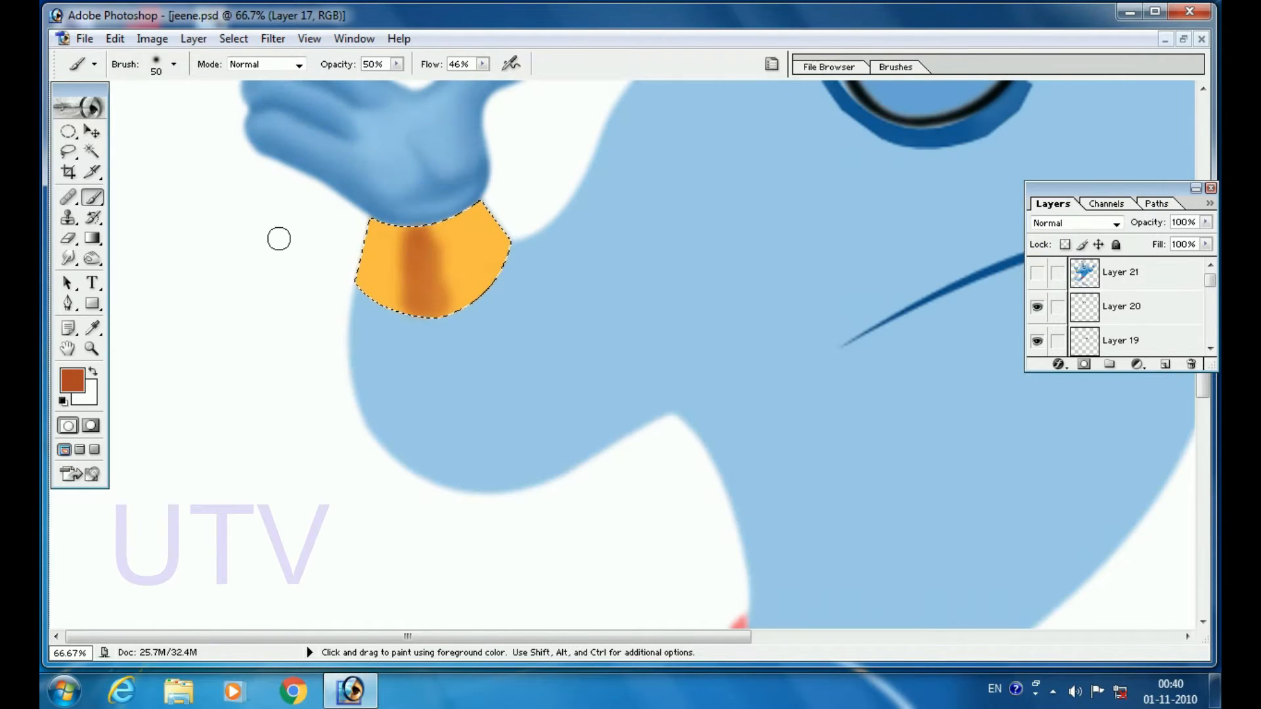
{"action": "left_click", "coordinate": [84, 377]}
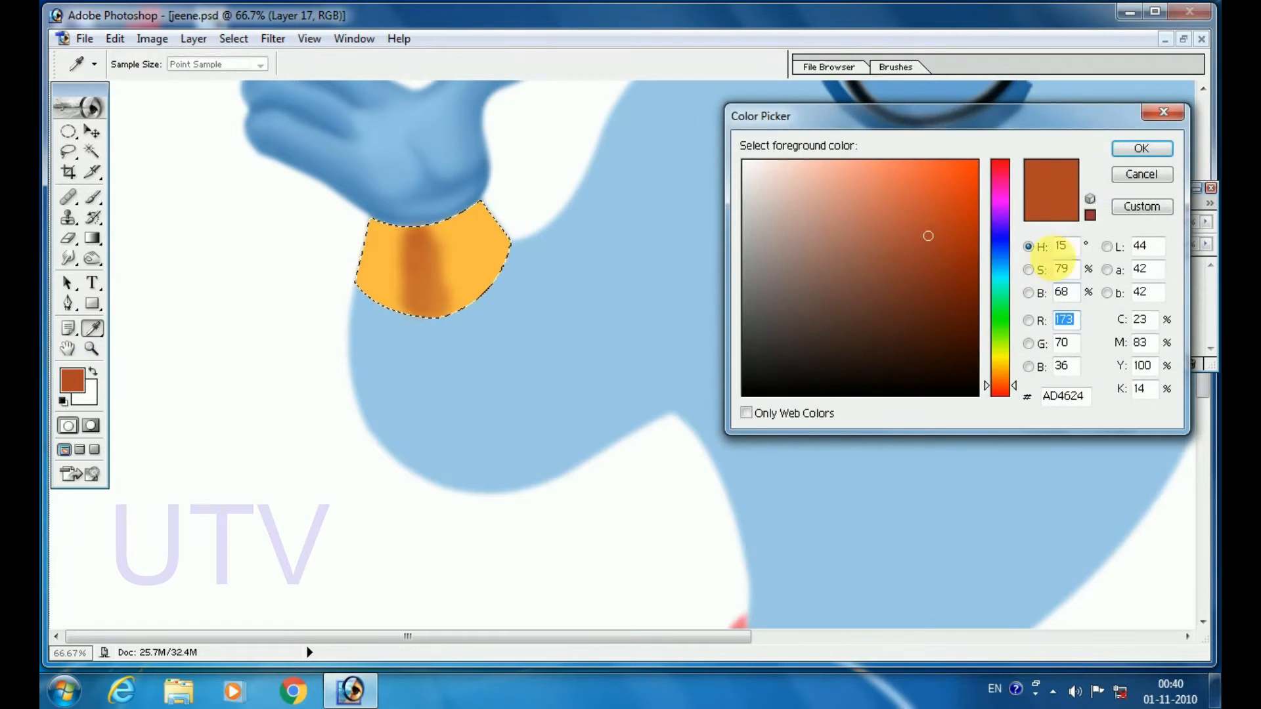
{"action": "left_click", "coordinate": [890, 195]}
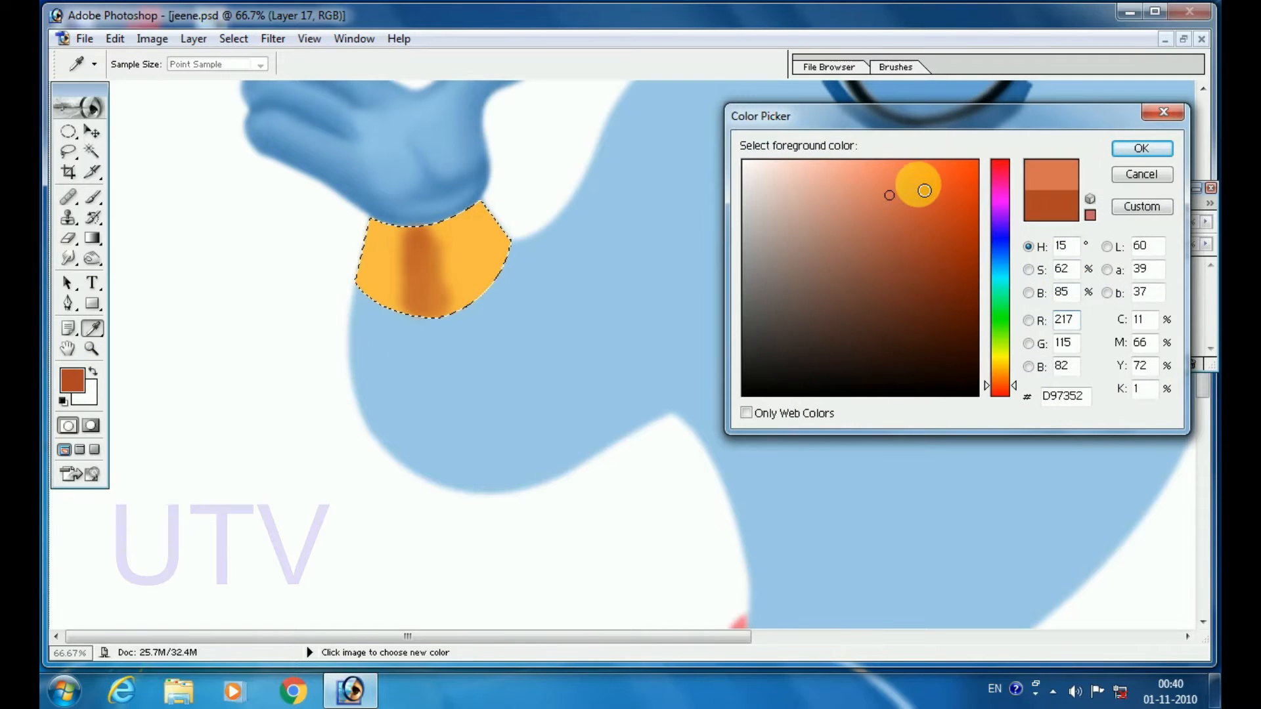
{"action": "left_click", "coordinate": [1142, 149]}
- Sample the light orange from the left of the wristband in Layer 21, hide the reference, and brush it along the dark stripe's left edge
{"action": "left_click", "coordinate": [1037, 273]}
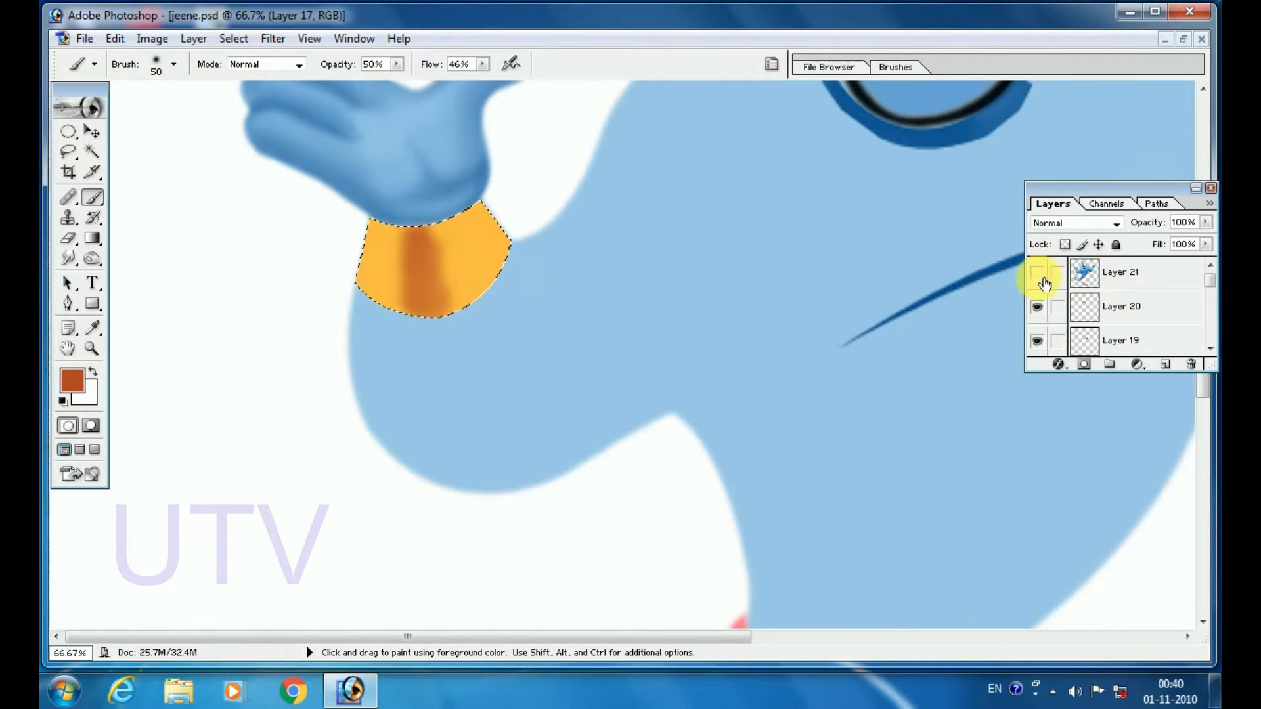
{"action": "key", "text": "i"}
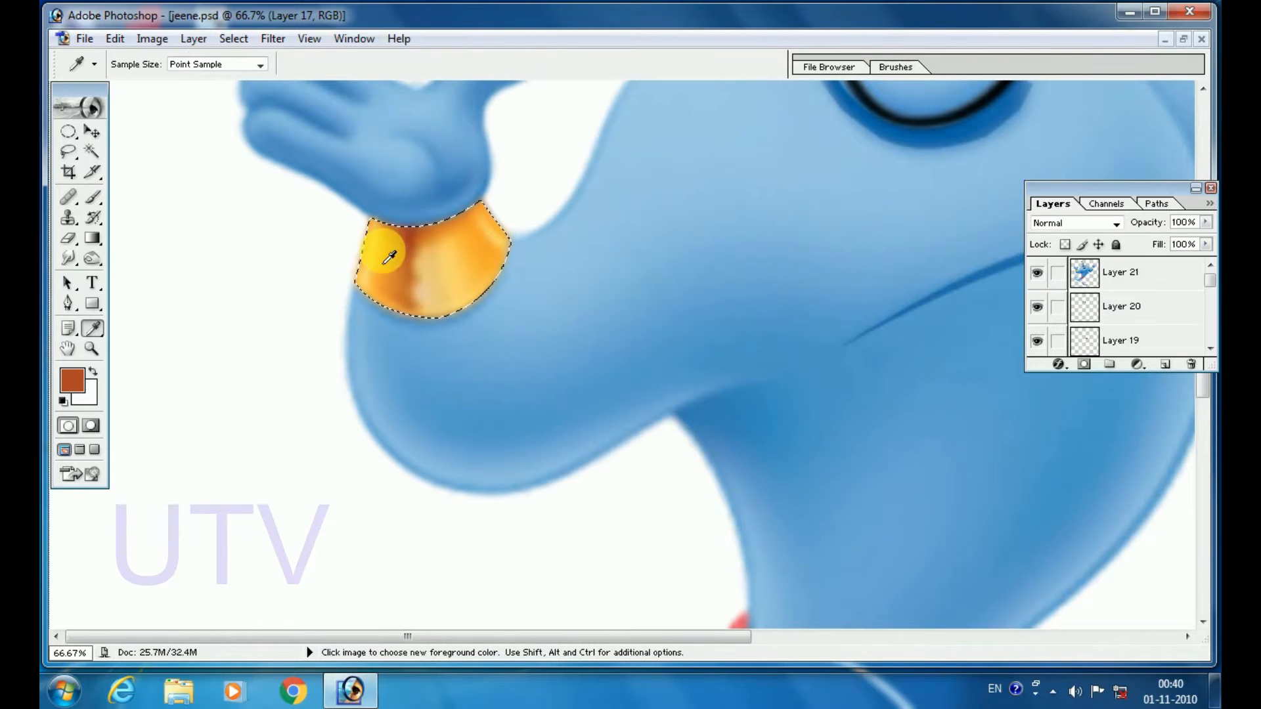
{"action": "left_click", "coordinate": [385, 262]}
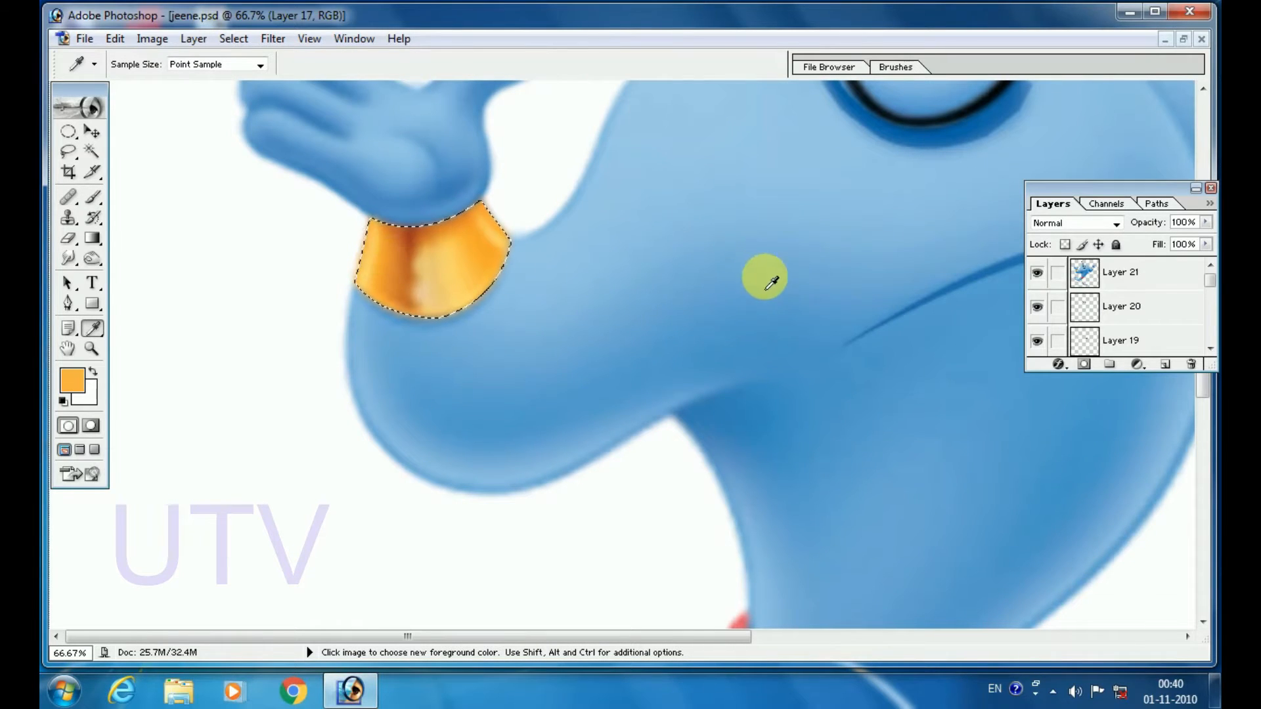
{"action": "left_click", "coordinate": [1037, 276]}
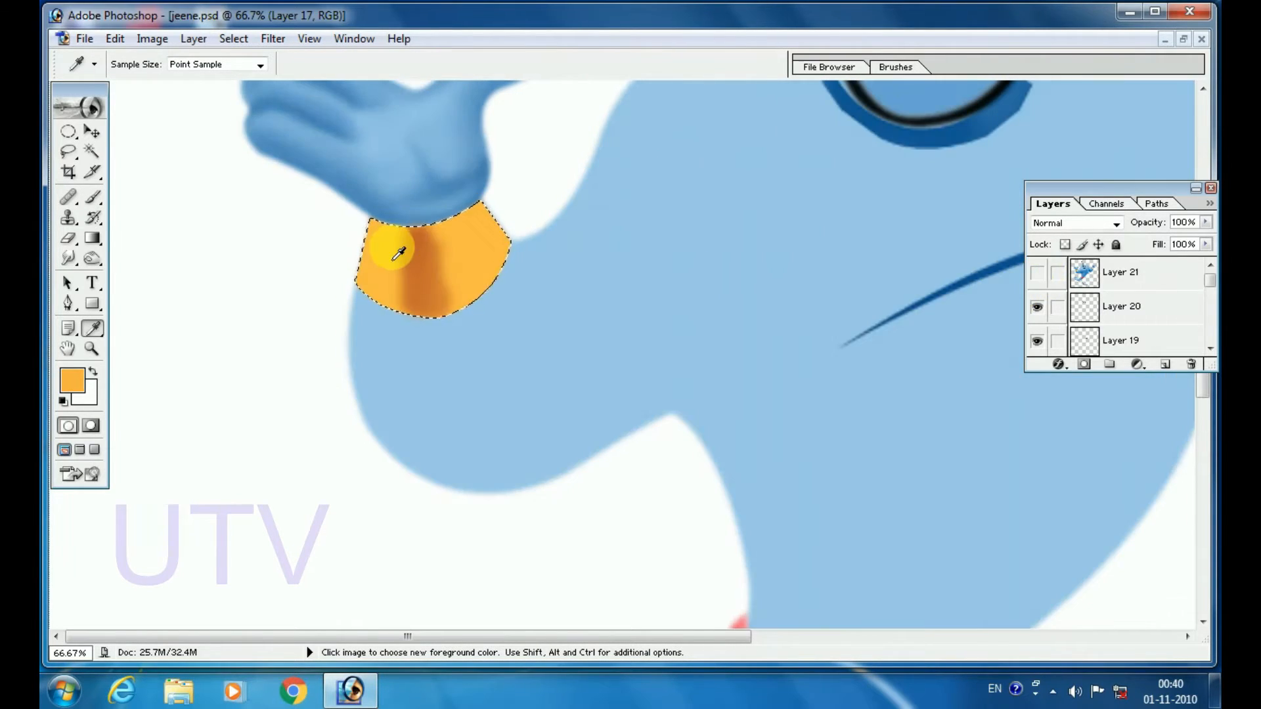
{"action": "key", "text": "b"}
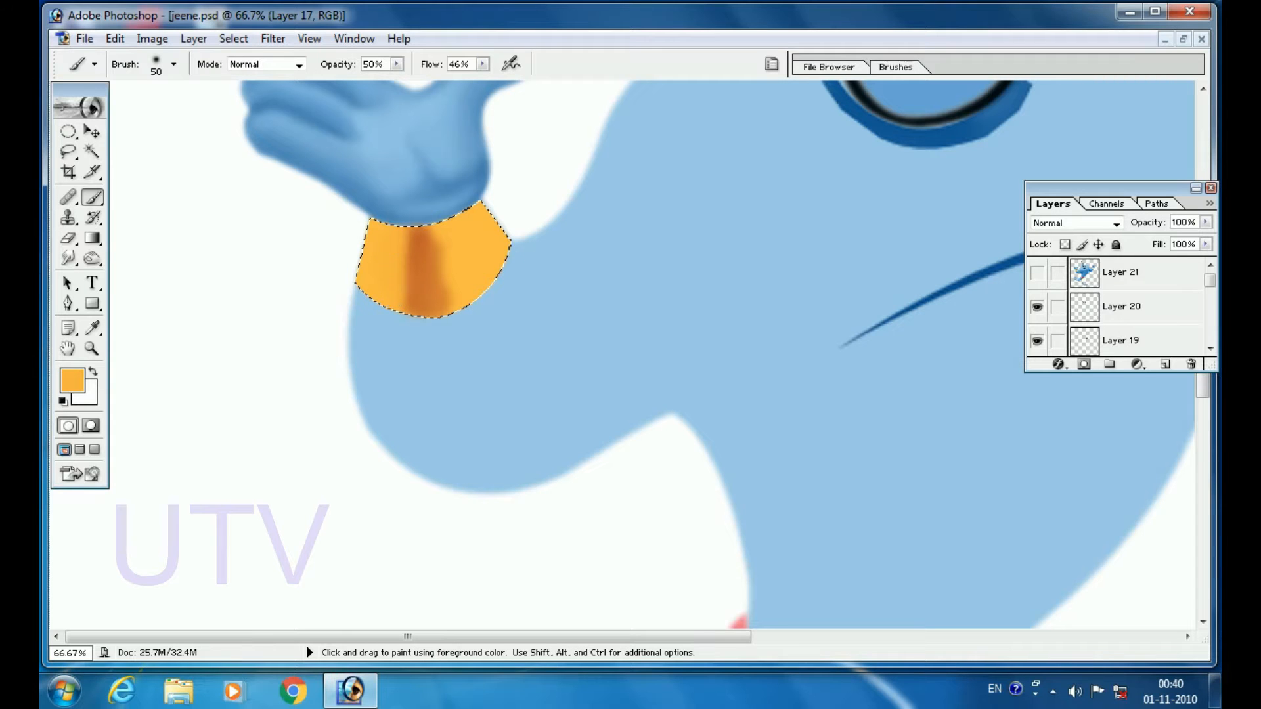
- Try shading the wristband left of the dark stripe with brown A36D0C, comparing it against Layer 21
{"action": "left_click", "coordinate": [72, 380]}
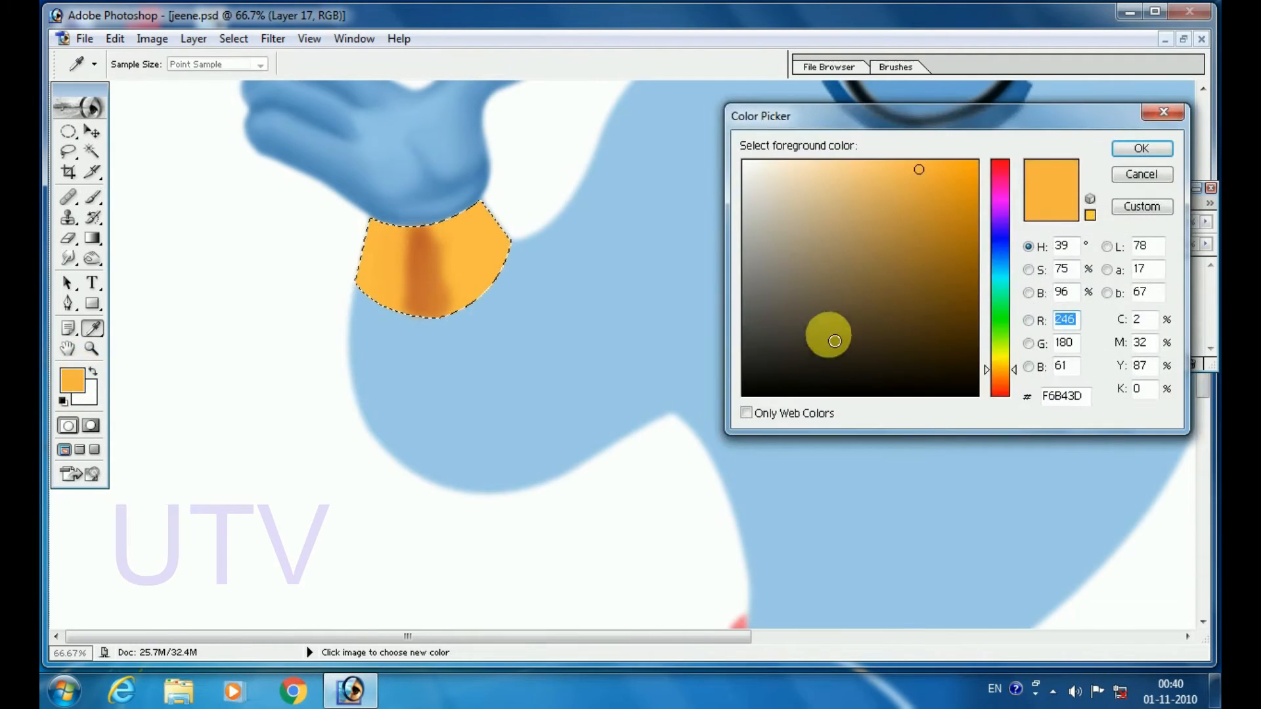
{"action": "left_click", "coordinate": [961, 245]}
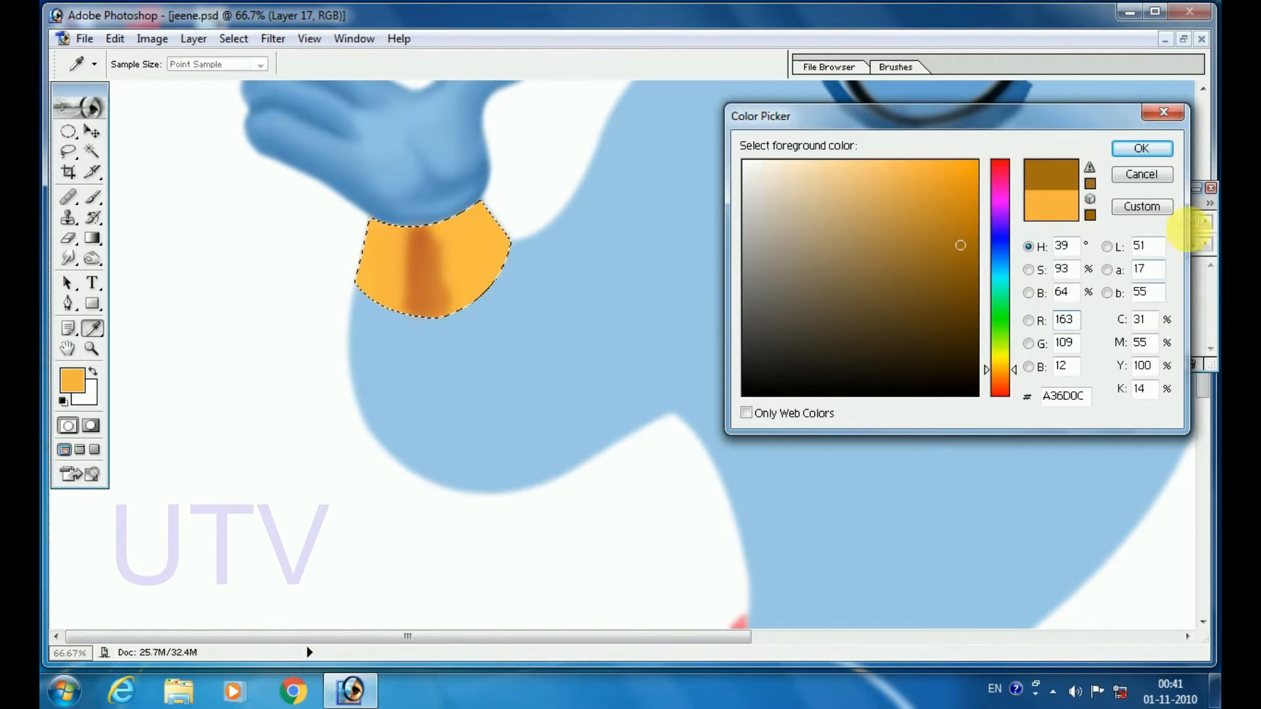
{"action": "key", "text": "Return"}
{"action": "key", "text": "b"}
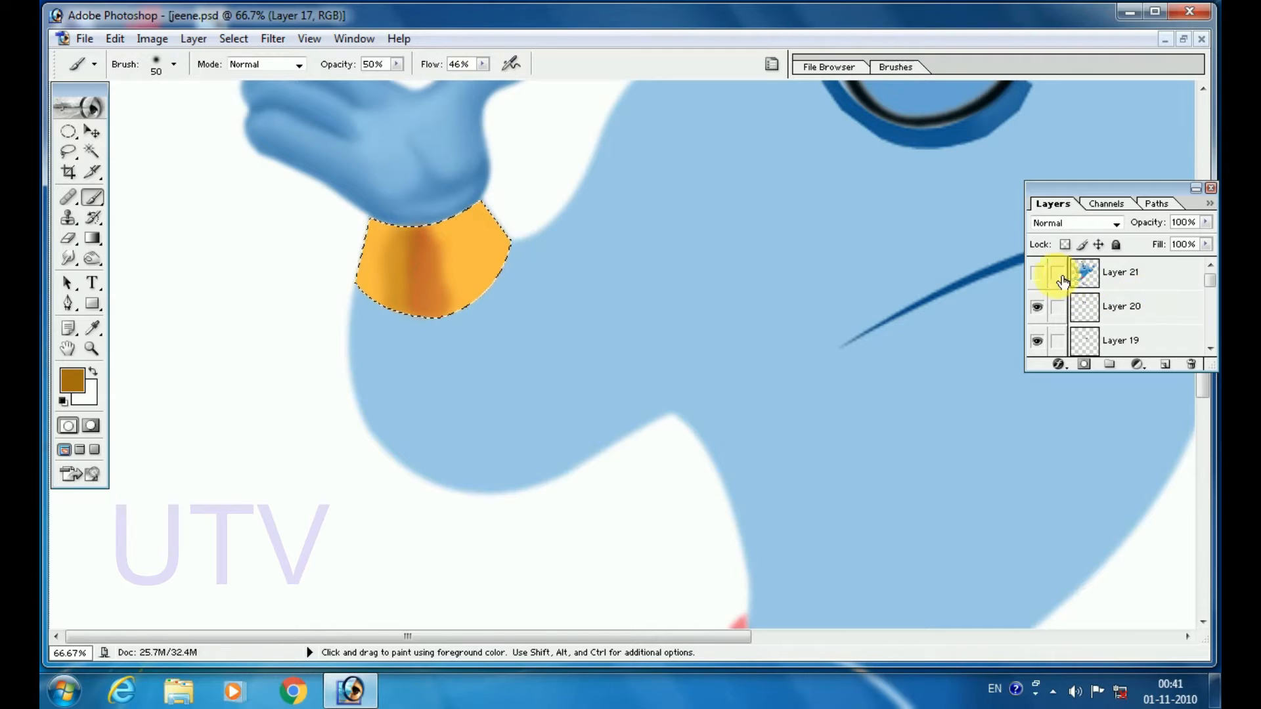
{"action": "left_click", "coordinate": [1037, 273]}
{"action": "left_click", "coordinate": [1037, 275]}
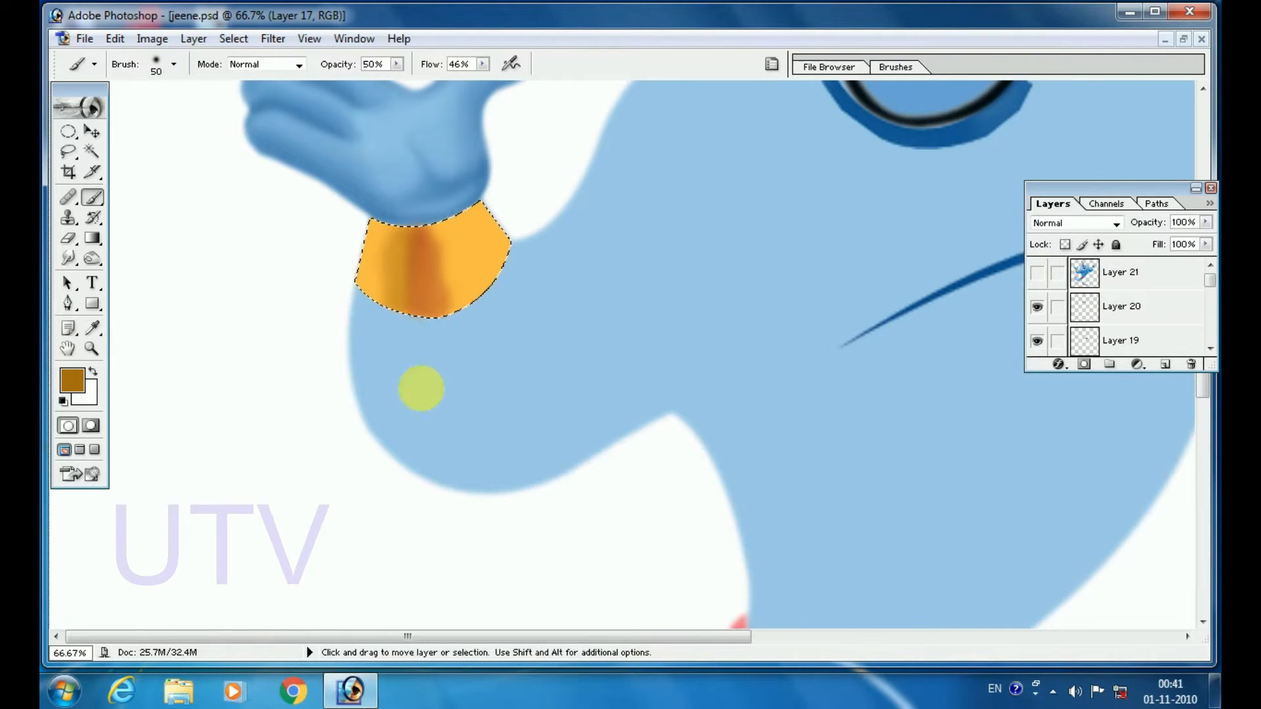
{"action": "left_click", "coordinate": [421, 389], "text": "ctrl"}
- Sample the medium orange at the dark stripe's edge, brush it onto the wristband left of the stripe, and compare with Layer 21
{"action": "left_click", "coordinate": [92, 328]}
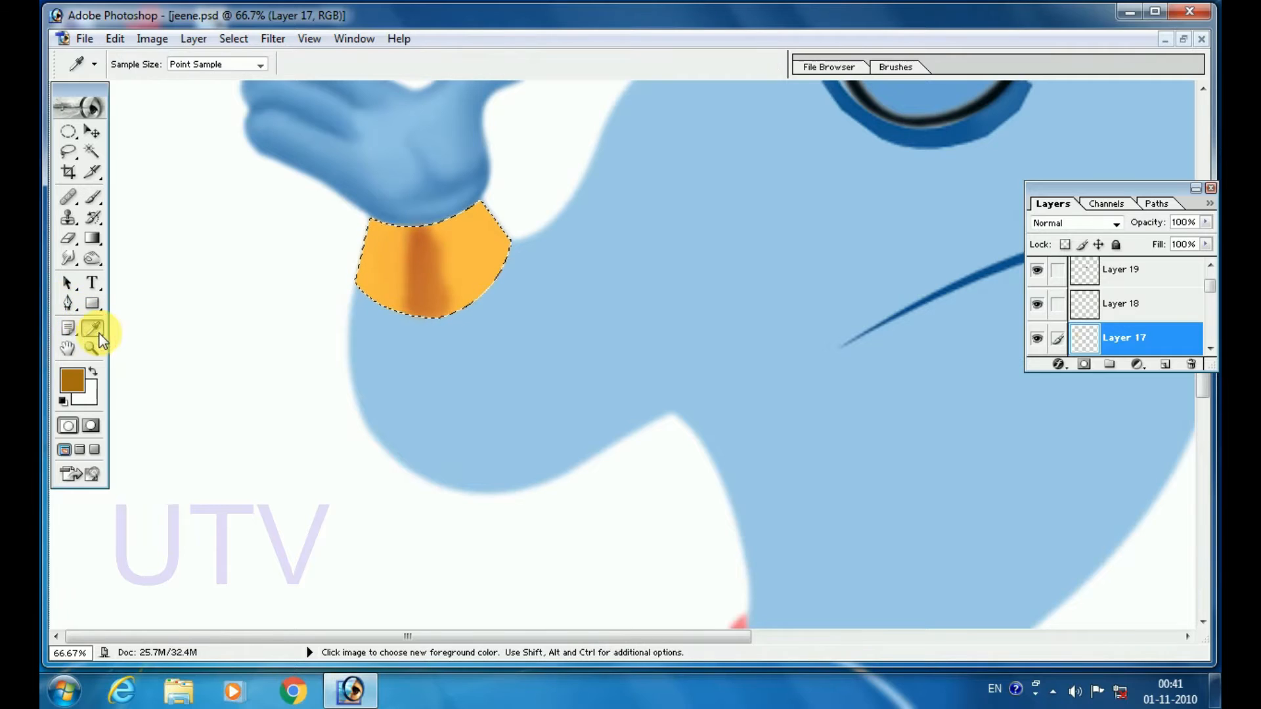
{"action": "left_click", "coordinate": [445, 299]}
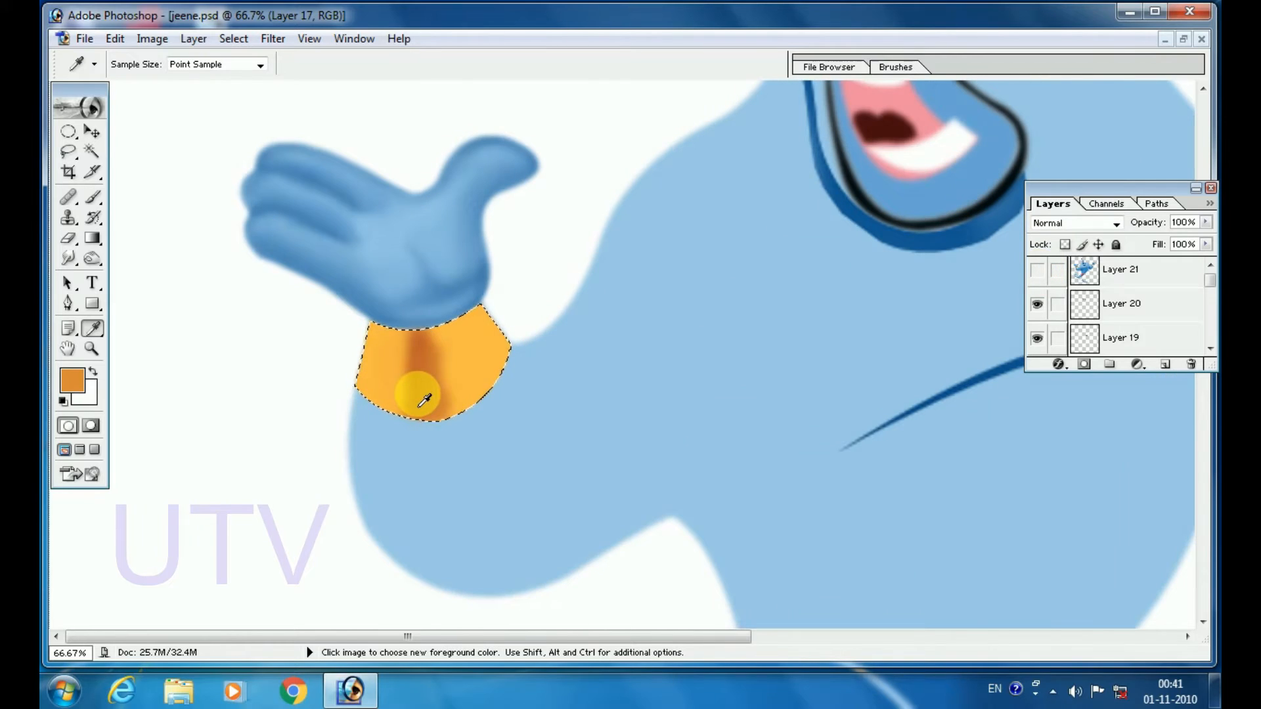
{"action": "key", "text": "b"}
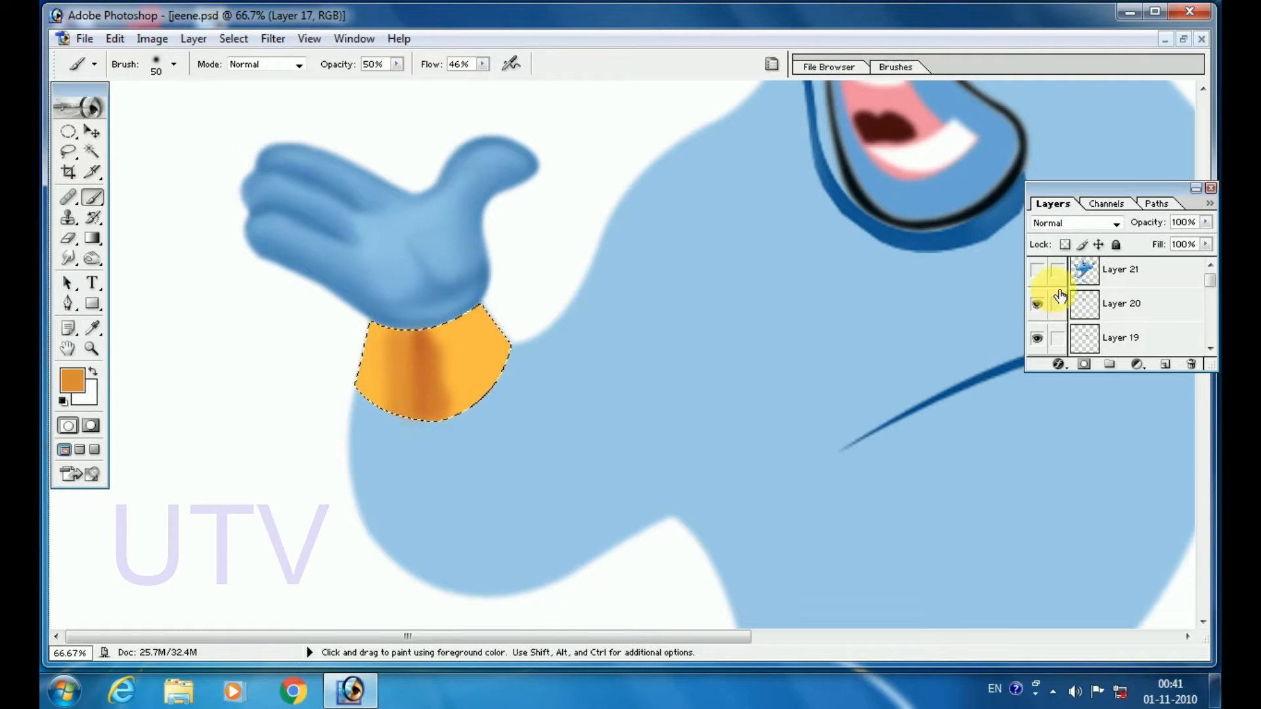
{"action": "left_click", "coordinate": [1039, 271]}
{"action": "left_click", "coordinate": [1038, 271]}
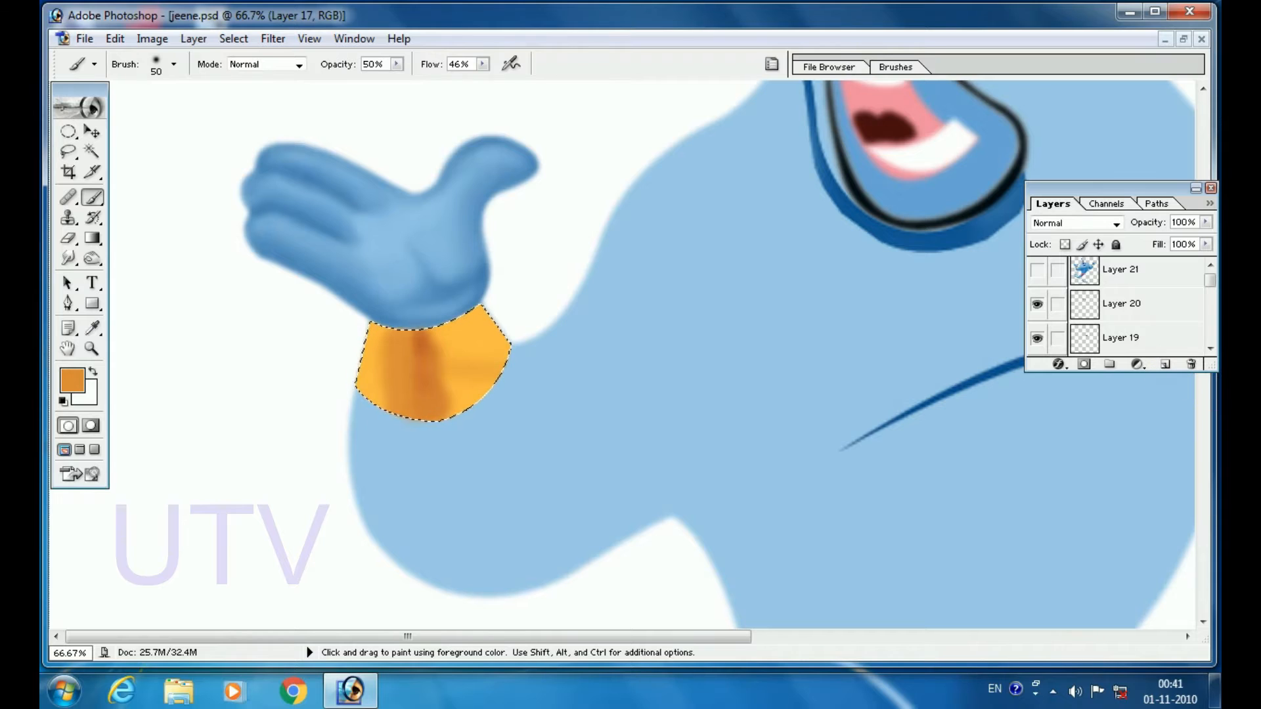
- Brush medium orange over the dark stripe and the wristband's right half at brush size 60, checking against Layer 21
{"action": "left_click", "coordinate": [1038, 270]}
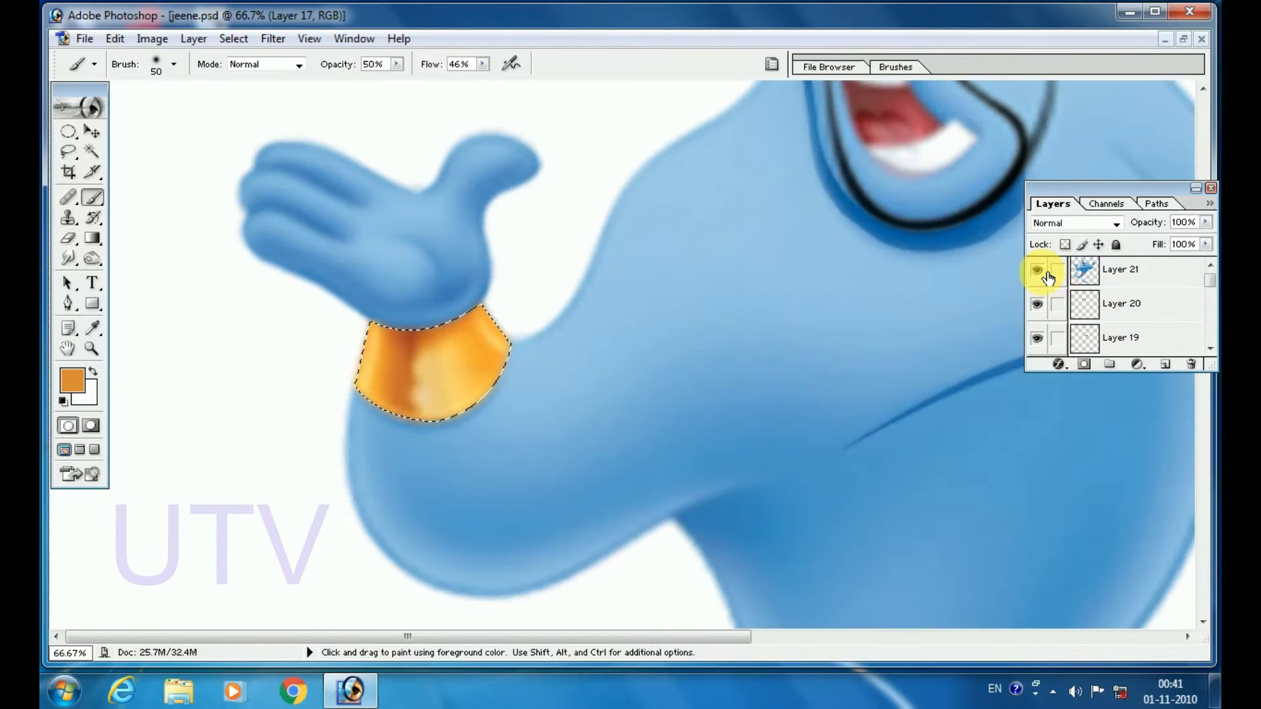
{"action": "left_click", "coordinate": [1038, 270]}
{"action": "left_click_drag", "start_coordinate": [426, 389], "coordinate": [433, 333]}
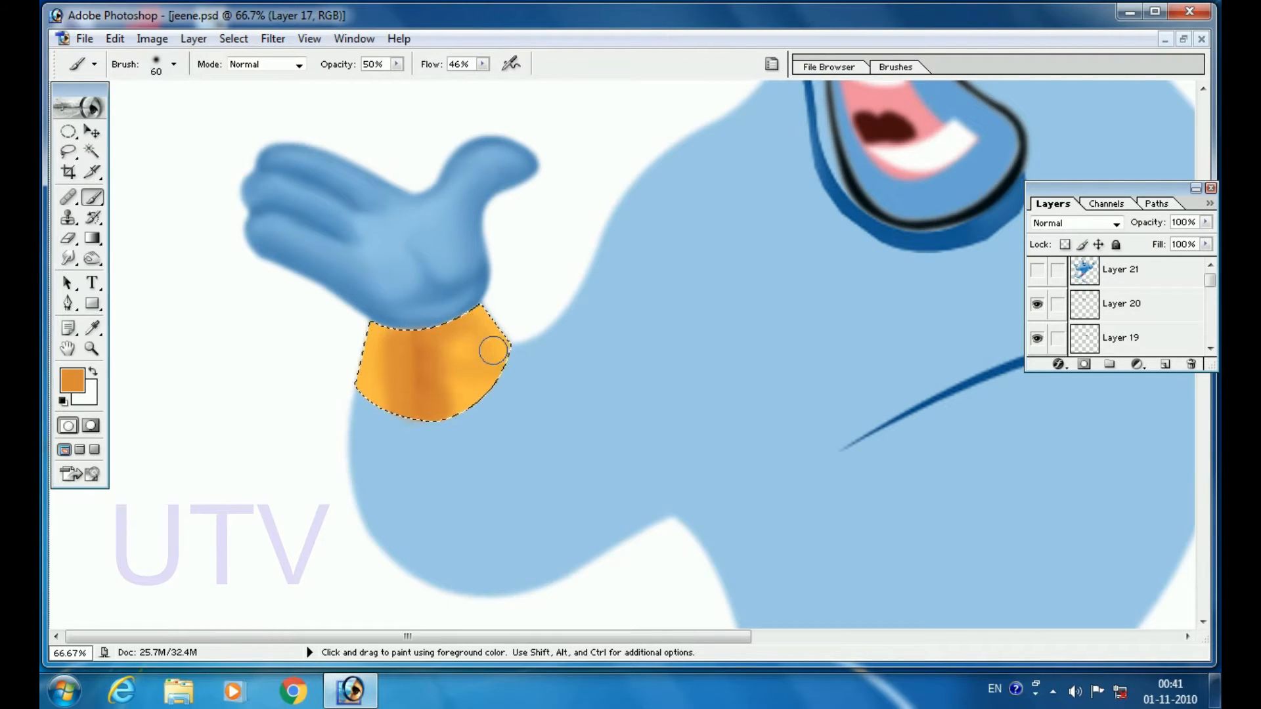
{"action": "left_click", "coordinate": [1038, 270]}
{"action": "left_click", "coordinate": [1038, 270]}
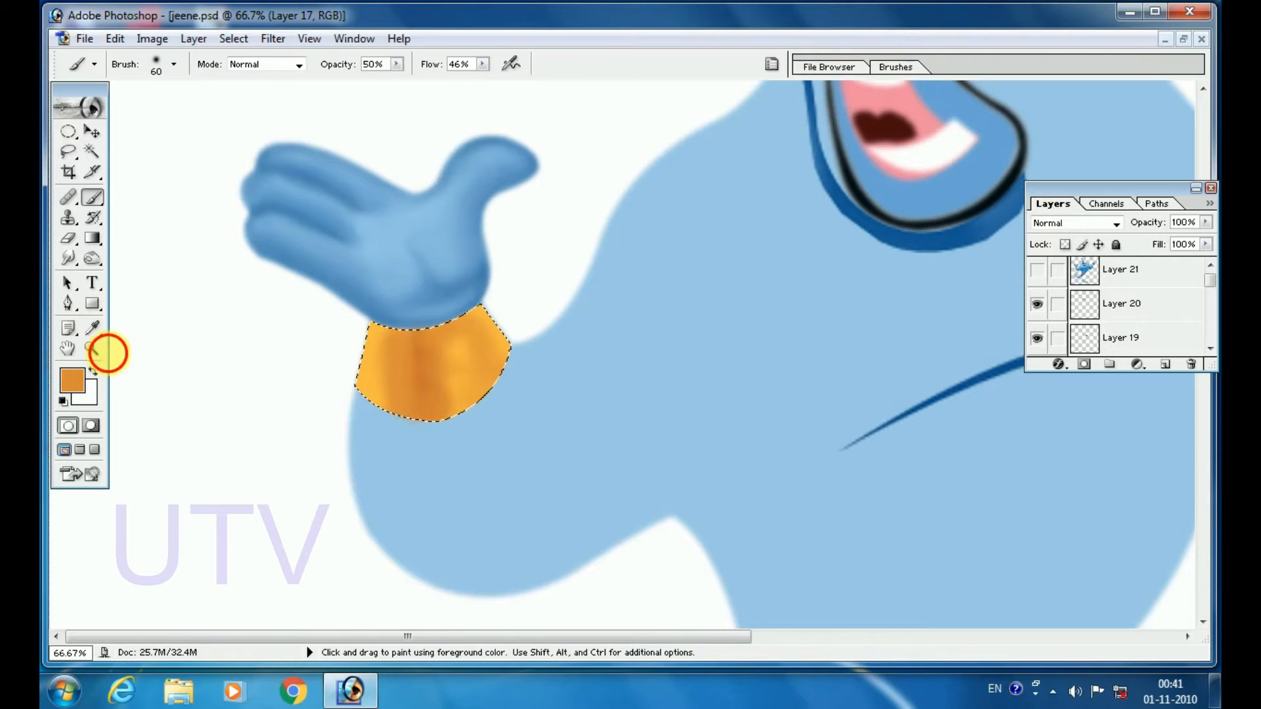
- Sample the stripe's colour, darken the foreground colour to C1671B, and brush it down the wristband's central stripe
{"action": "left_click", "coordinate": [92, 327]}
{"action": "left_click", "coordinate": [427, 380]}
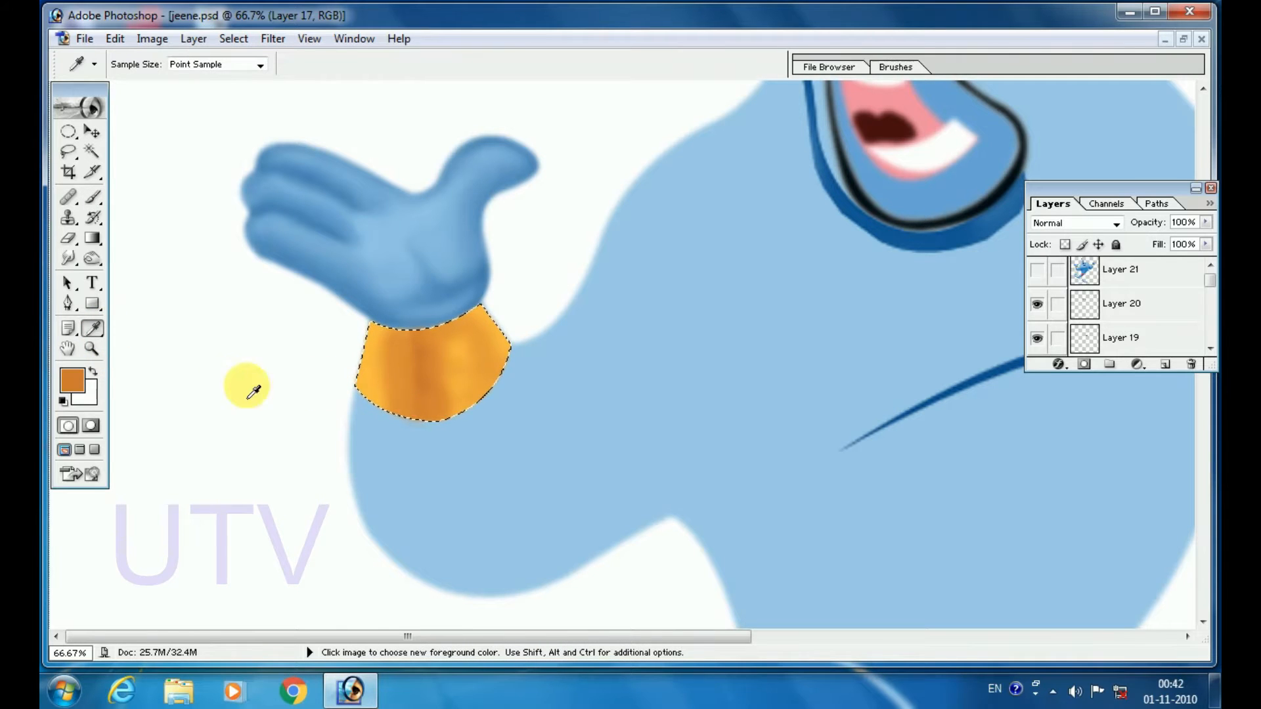
{"action": "left_click", "coordinate": [72, 381]}
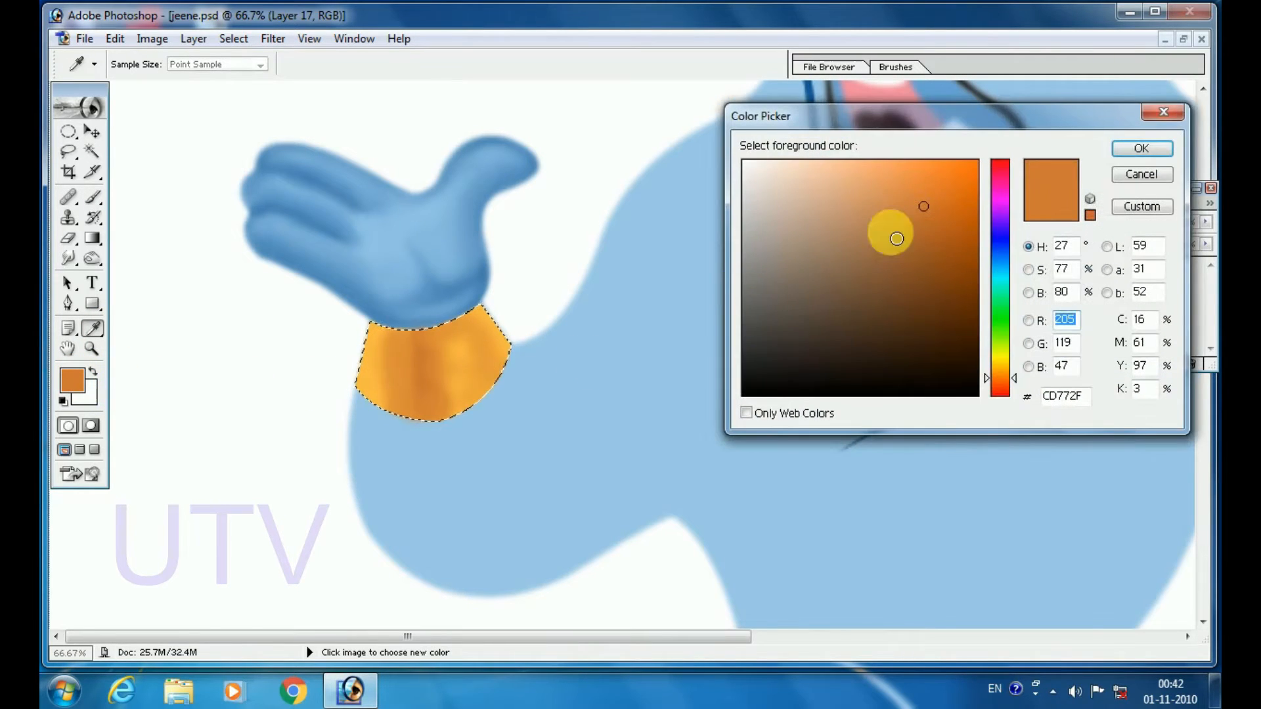
{"action": "left_click", "coordinate": [945, 217]}
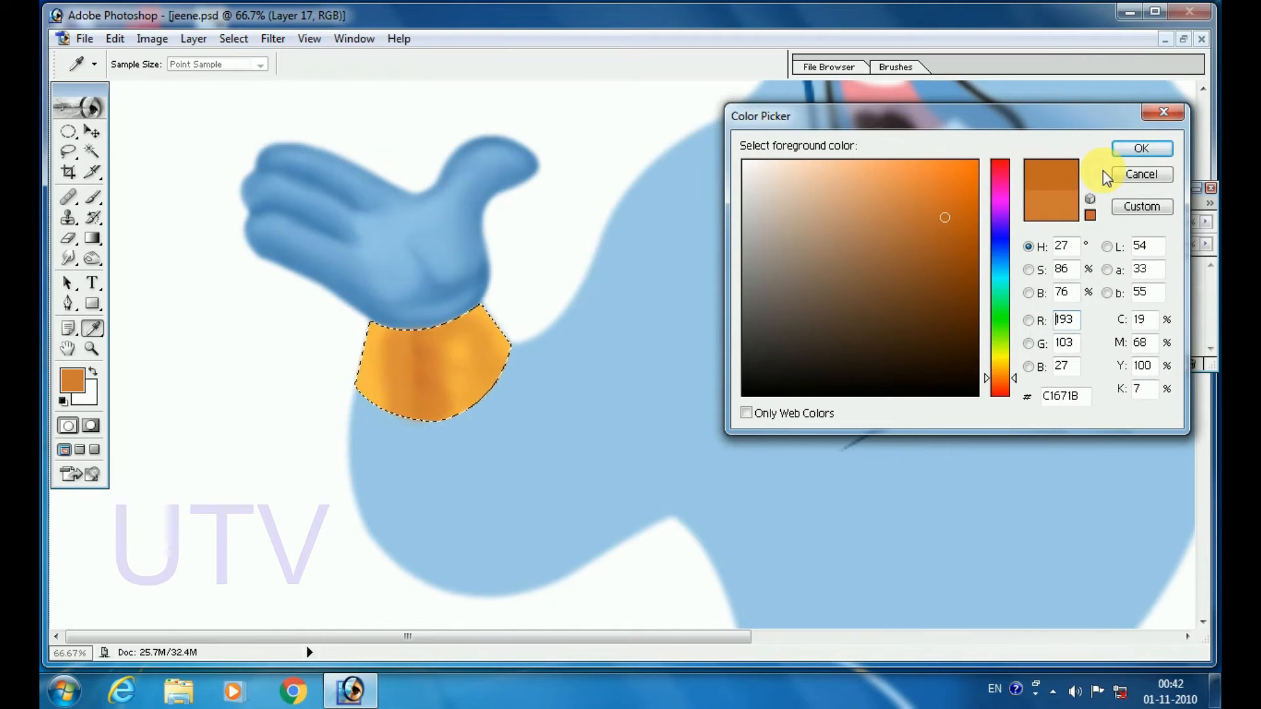
{"action": "key", "text": "Return"}
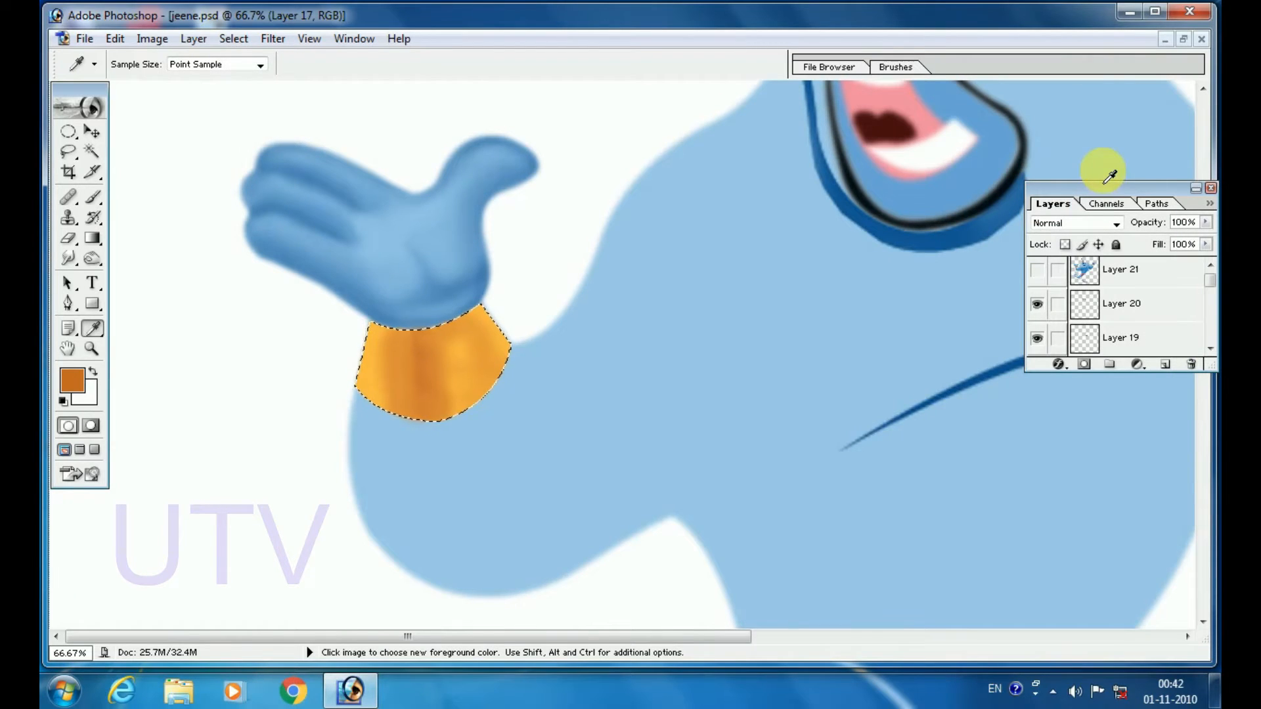
{"action": "scroll", "coordinate": [1110, 176], "scroll_direction": "up", "scroll_amount": 1}
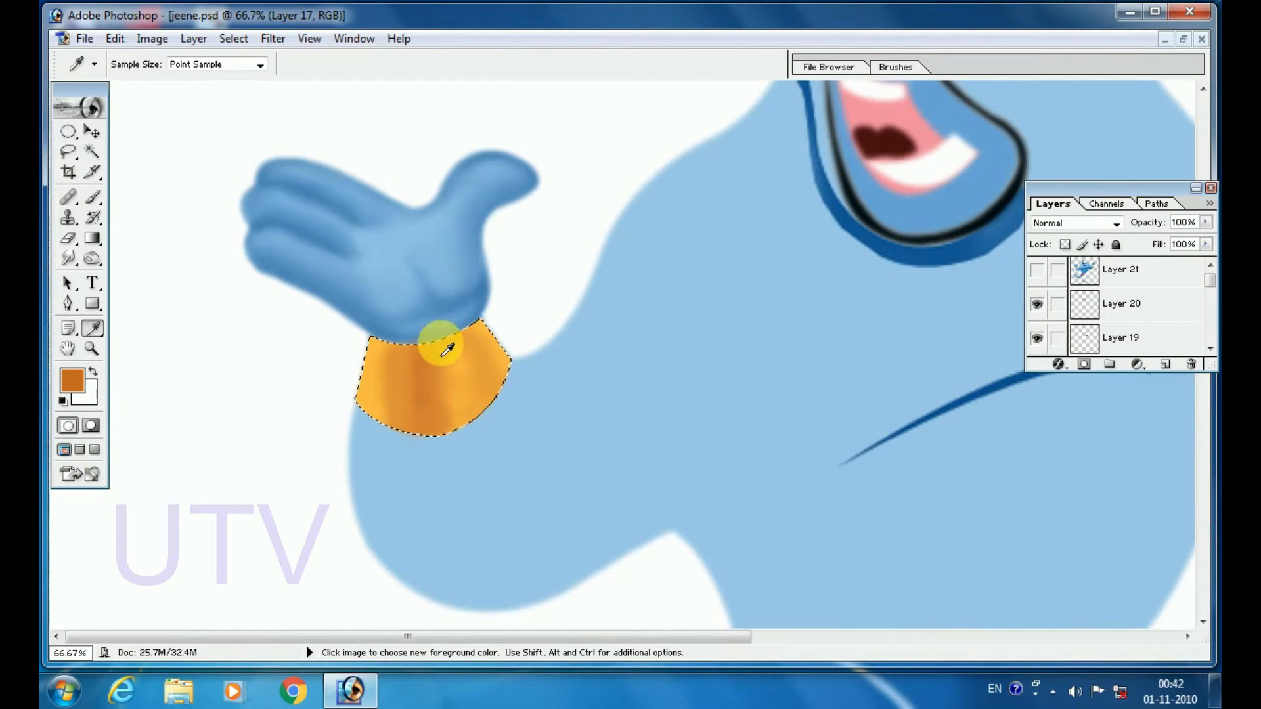
{"action": "key", "text": "b"}
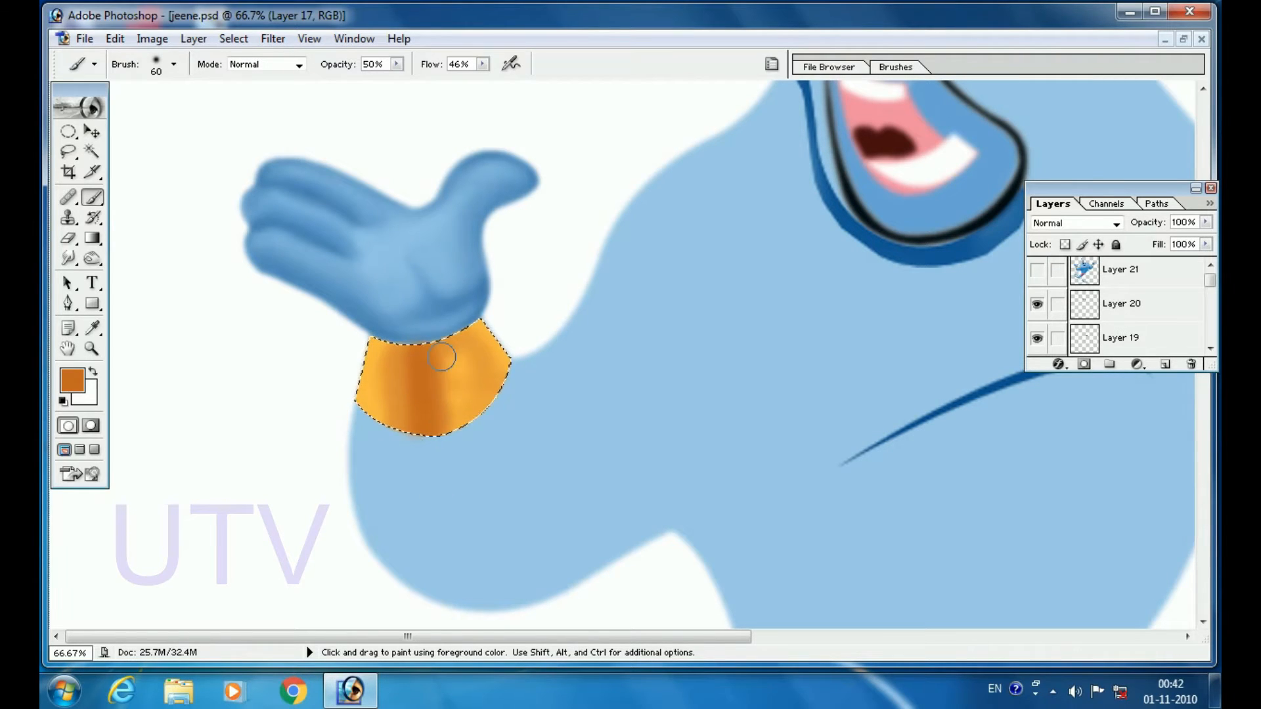
- Lower the brush opacity to 28%, blend the brown shading into both sides of the wristband, and compare with Layer 21
{"action": "left_click", "coordinate": [397, 63]}
{"action": "left_click_drag", "start_coordinate": [397, 84], "coordinate": [376, 84]}
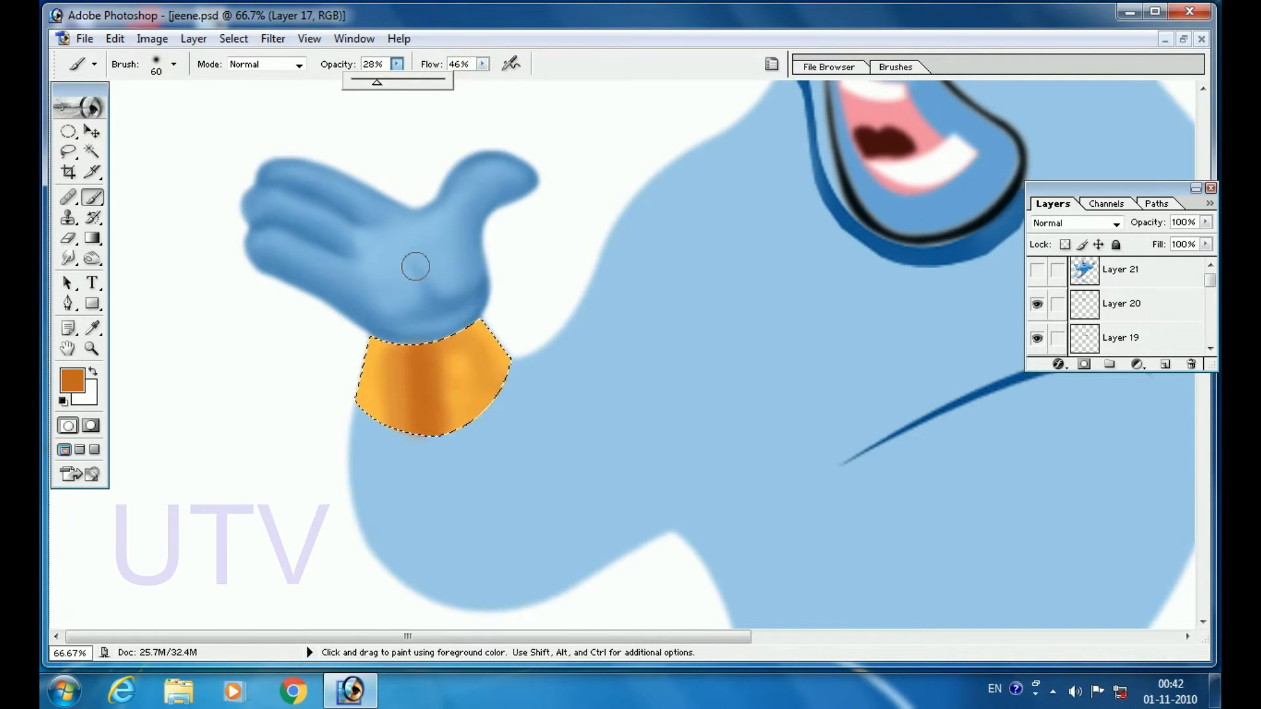
{"action": "left_click", "coordinate": [392, 373]}
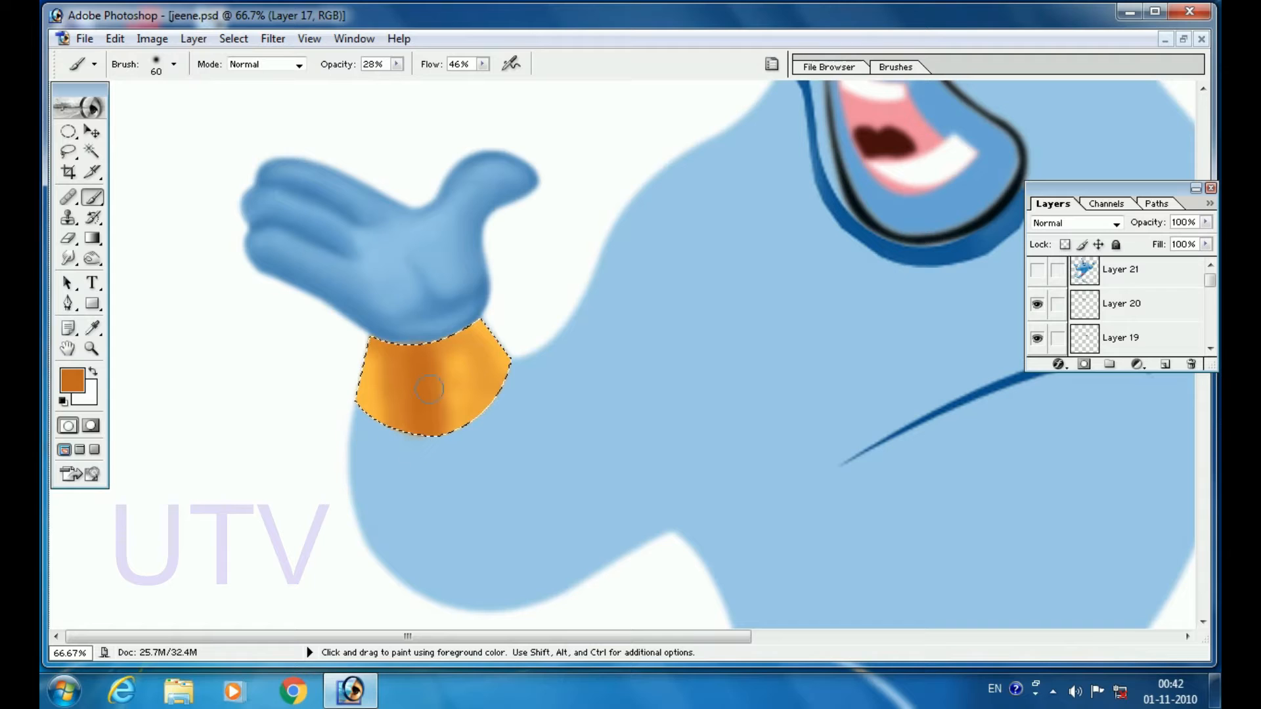
{"action": "left_click_drag", "start_coordinate": [444, 409], "coordinate": [467, 441]}
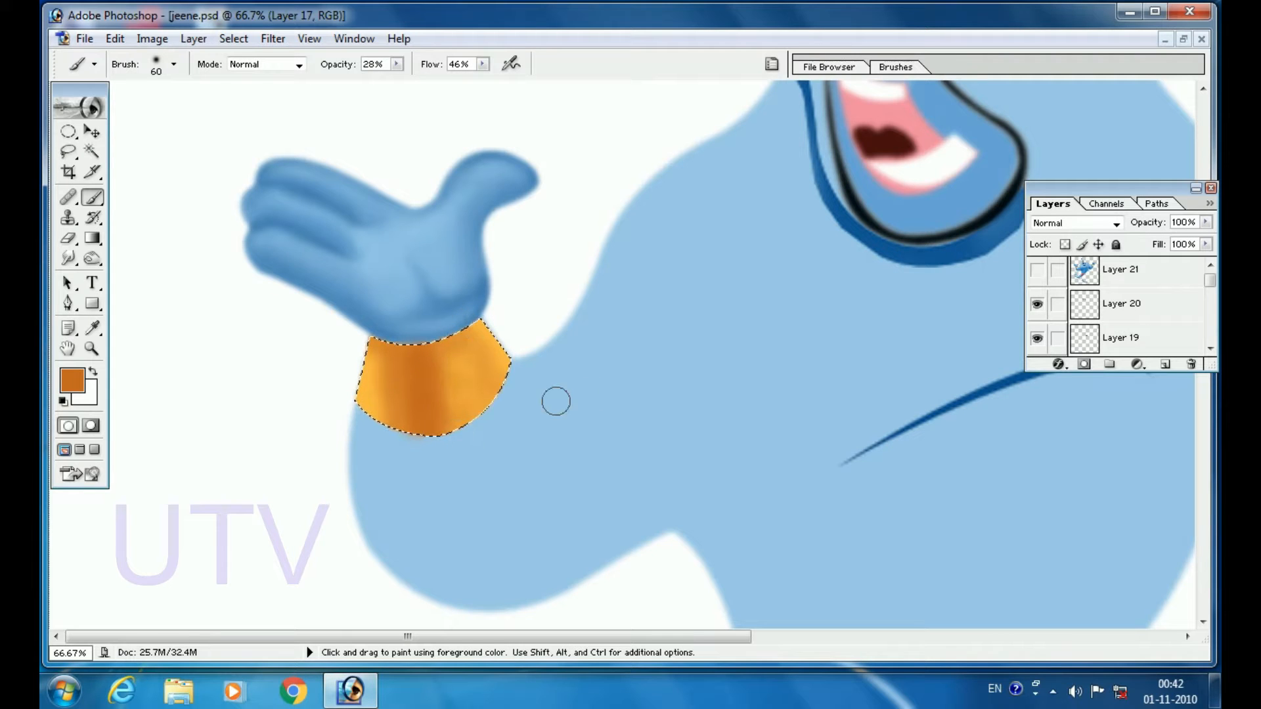
{"action": "left_click", "coordinate": [1041, 275]}
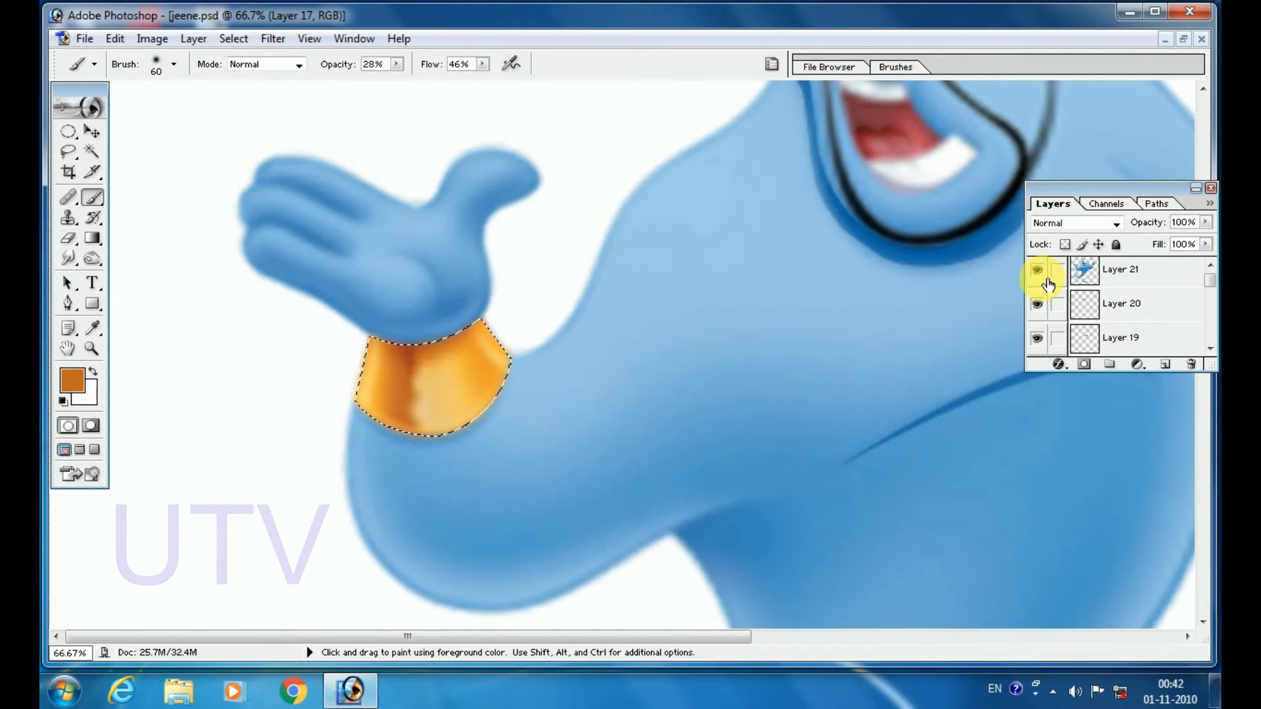
{"action": "left_click", "coordinate": [1044, 275]}
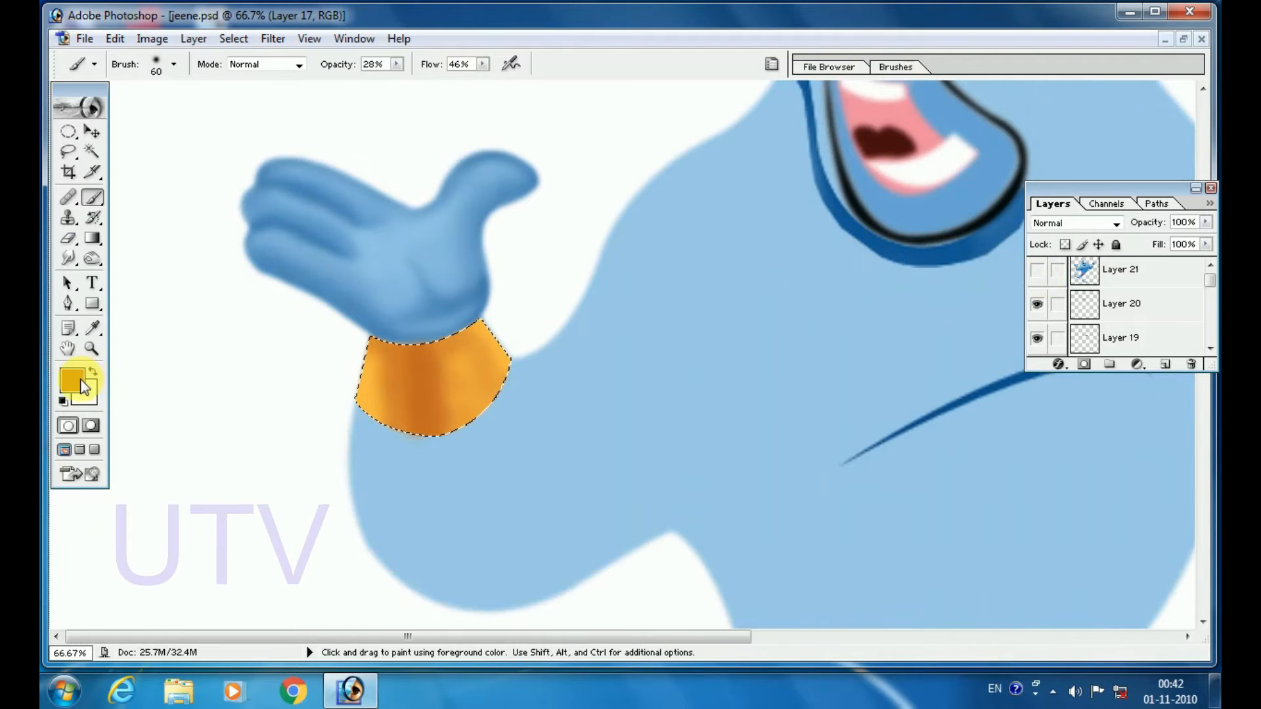
- Sample the pale gold highlight colour from the wristband in Layer 21 as the foreground colour, and hide the reference layer again
{"action": "left_click", "coordinate": [72, 380]}
{"action": "key", "text": "Escape"}
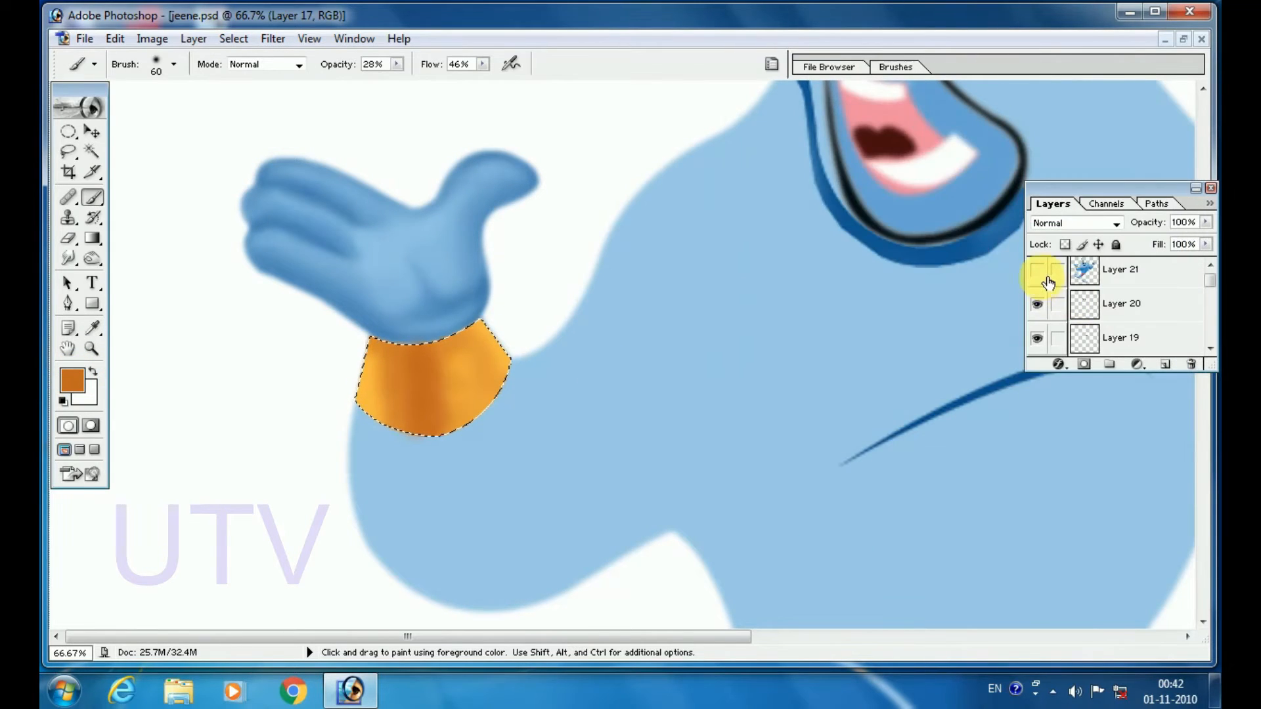
{"action": "left_click", "coordinate": [1038, 270]}
{"action": "left_click", "coordinate": [93, 327]}
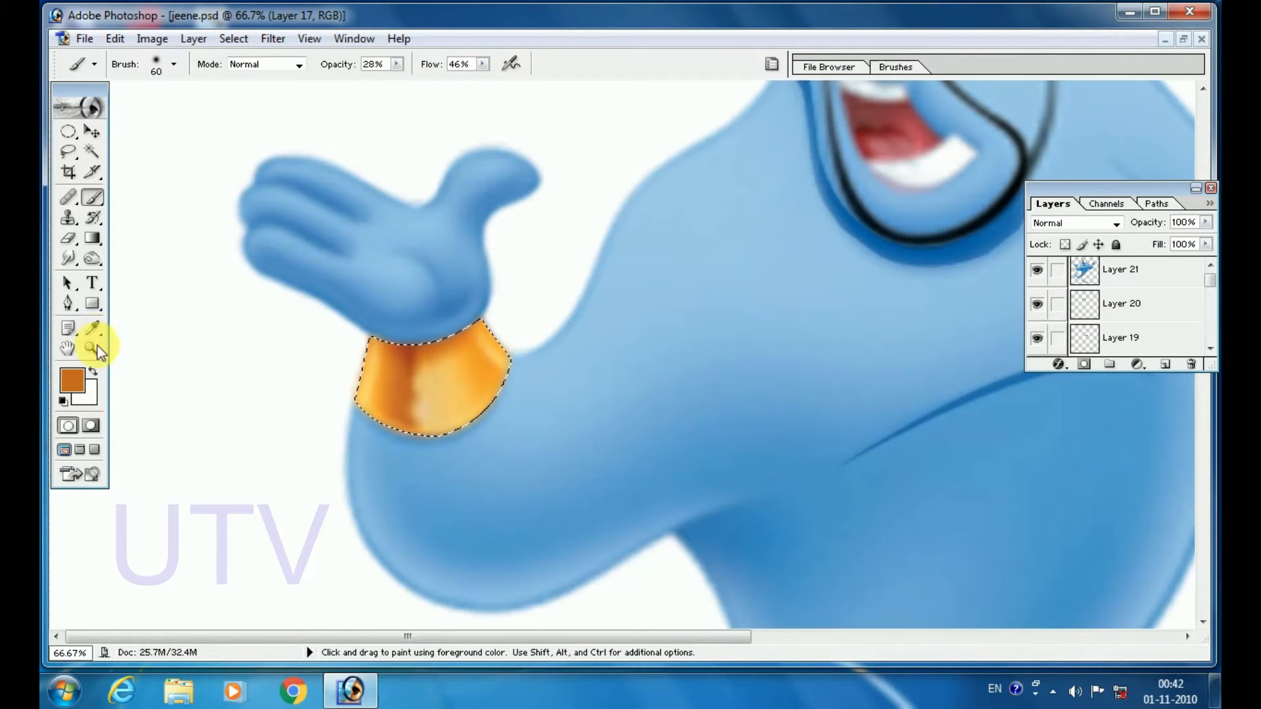
{"action": "left_click", "coordinate": [436, 374]}
{"action": "left_click", "coordinate": [1037, 270]}
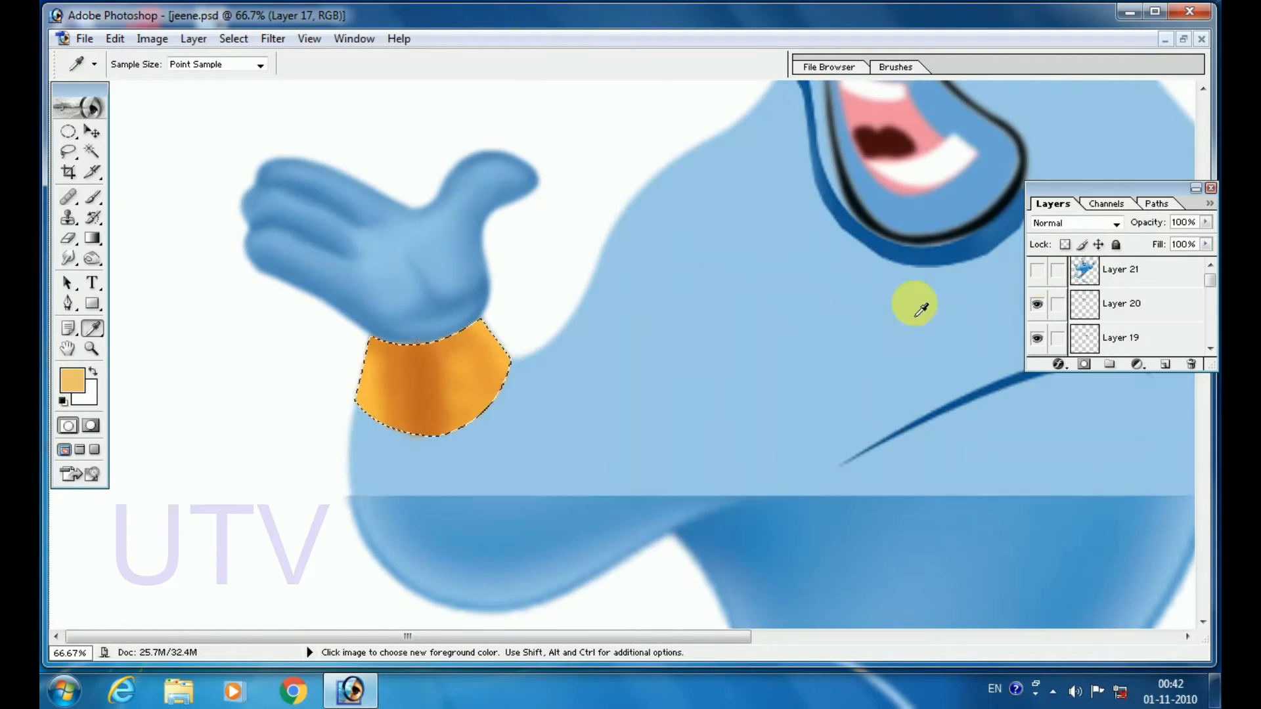
- Brush the pale gold highlight over the wristband's right half at size 60 and 28% opacity, comparing it with Layer 21
{"action": "key", "text": "b"}
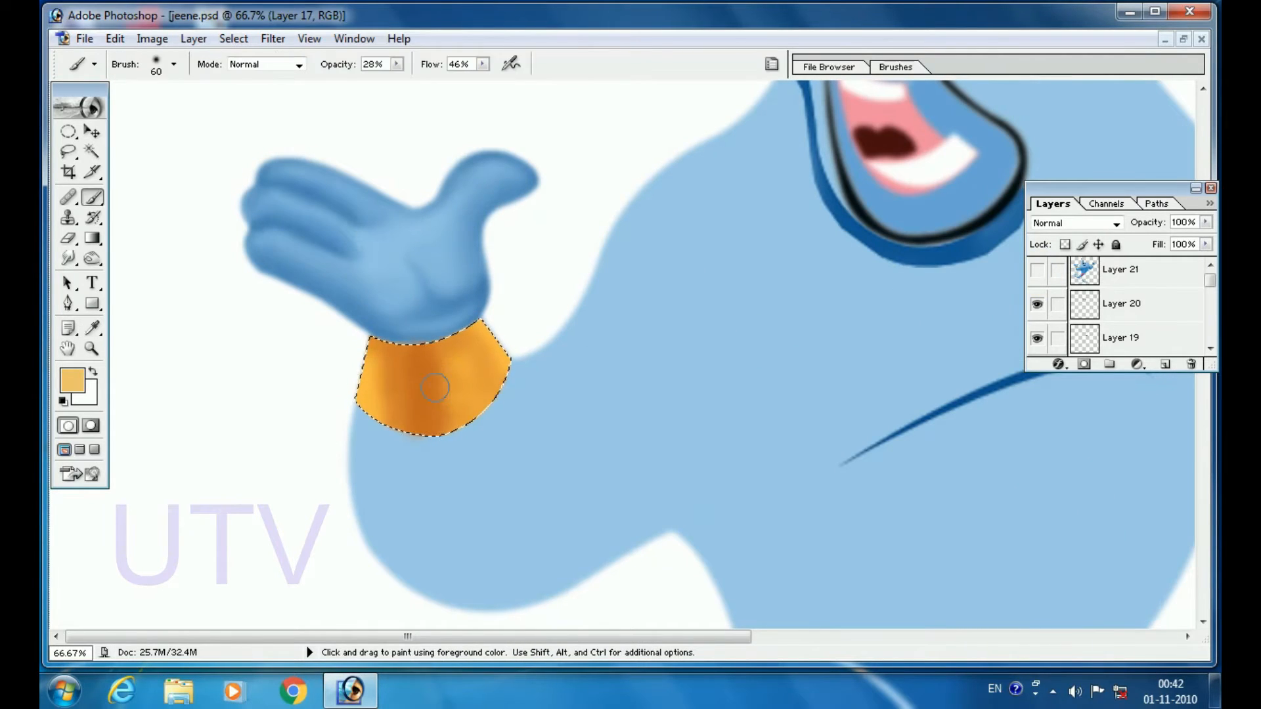
{"action": "left_click_drag", "start_coordinate": [461, 371], "coordinate": [449, 421]}
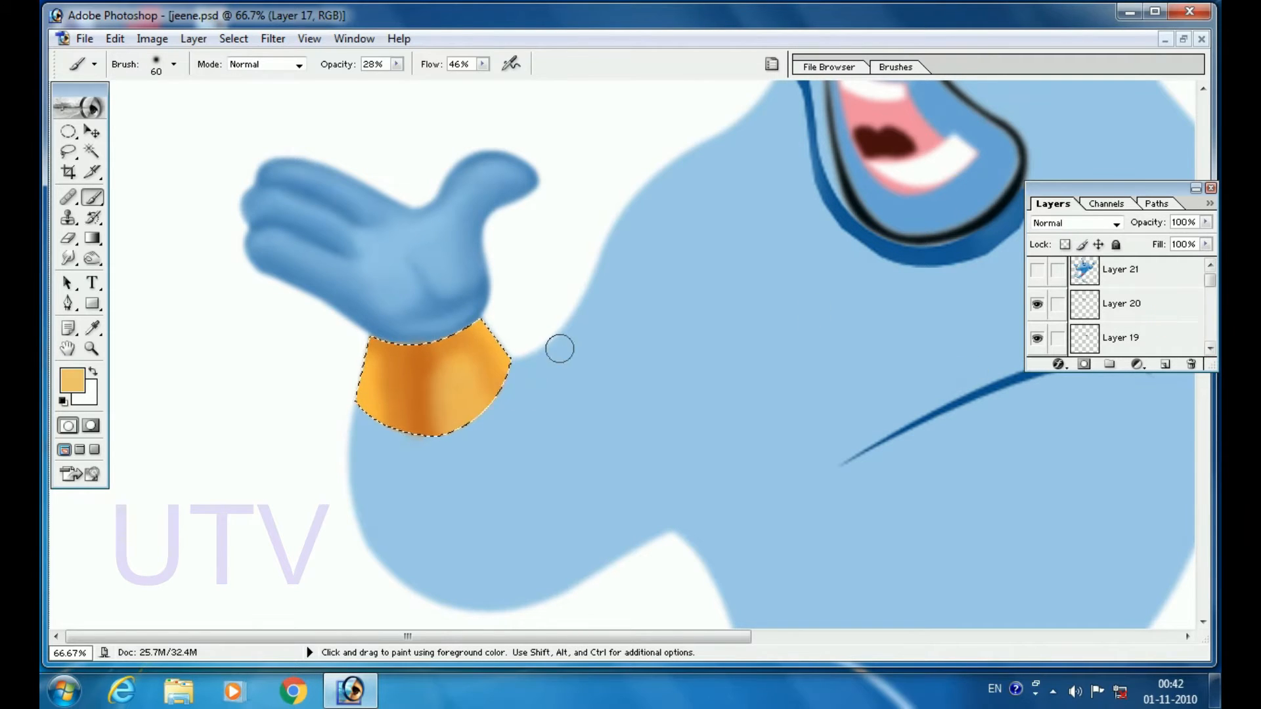
{"action": "left_click", "coordinate": [1048, 278]}
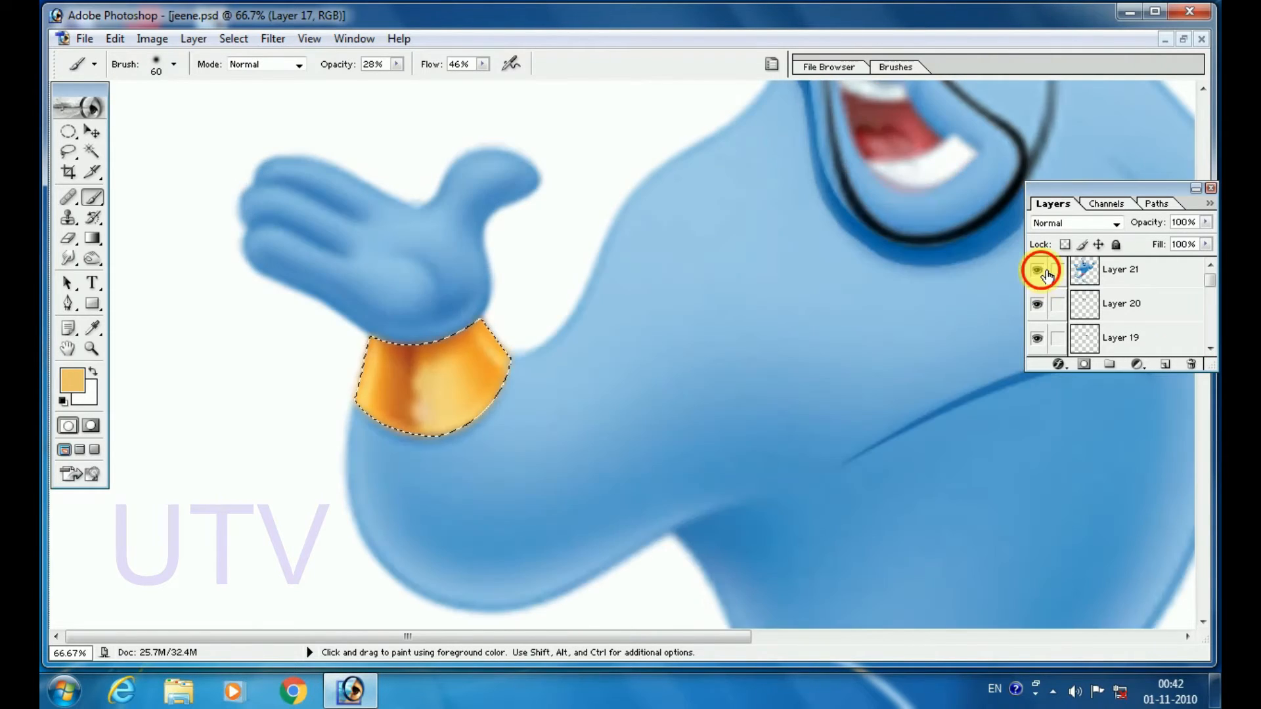
{"action": "left_click", "coordinate": [1047, 277]}
{"action": "left_click", "coordinate": [1048, 278]}
{"action": "left_click", "coordinate": [1047, 276]}
- Reduce the brush to size 20, touch up the wristband's pale gold areas, and check them against Layer 21
{"action": "key", "text": "bracketleft"}
{"action": "key", "text": "bracketleft"}
{"action": "key", "text": "bracketleft"}
{"action": "key", "text": "bracketleft"}
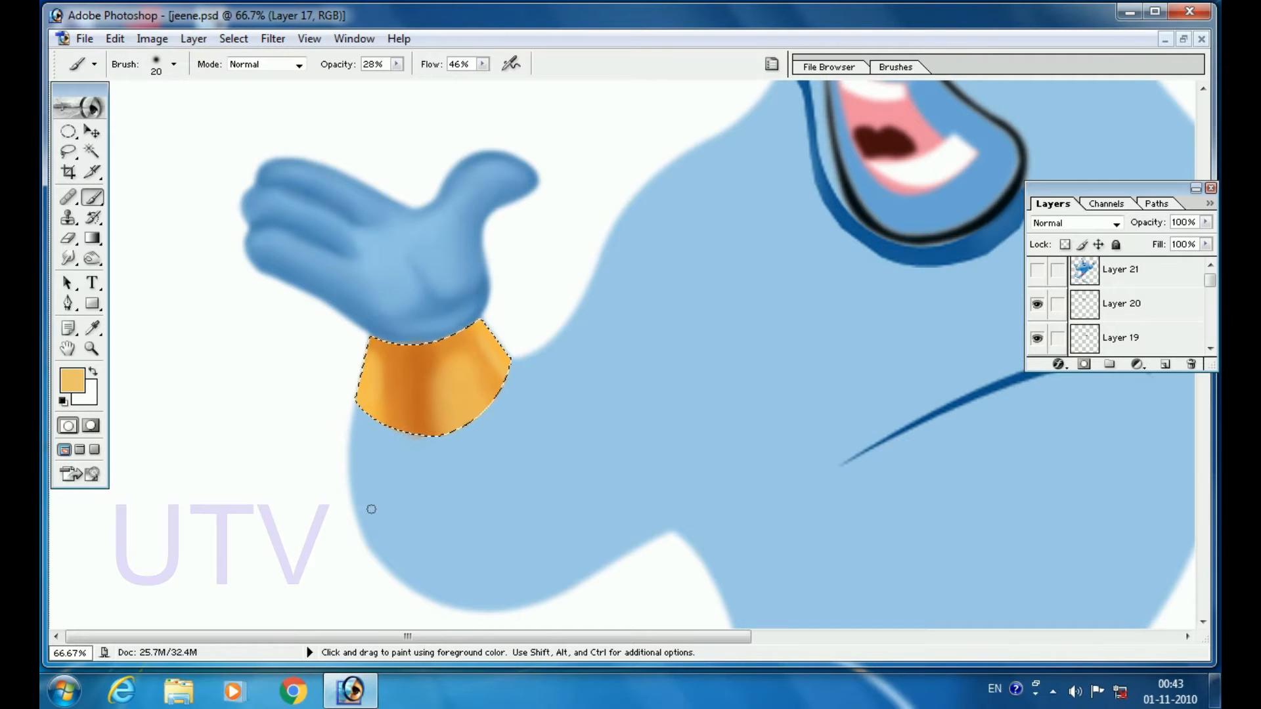
{"action": "left_click", "coordinate": [1037, 269]}
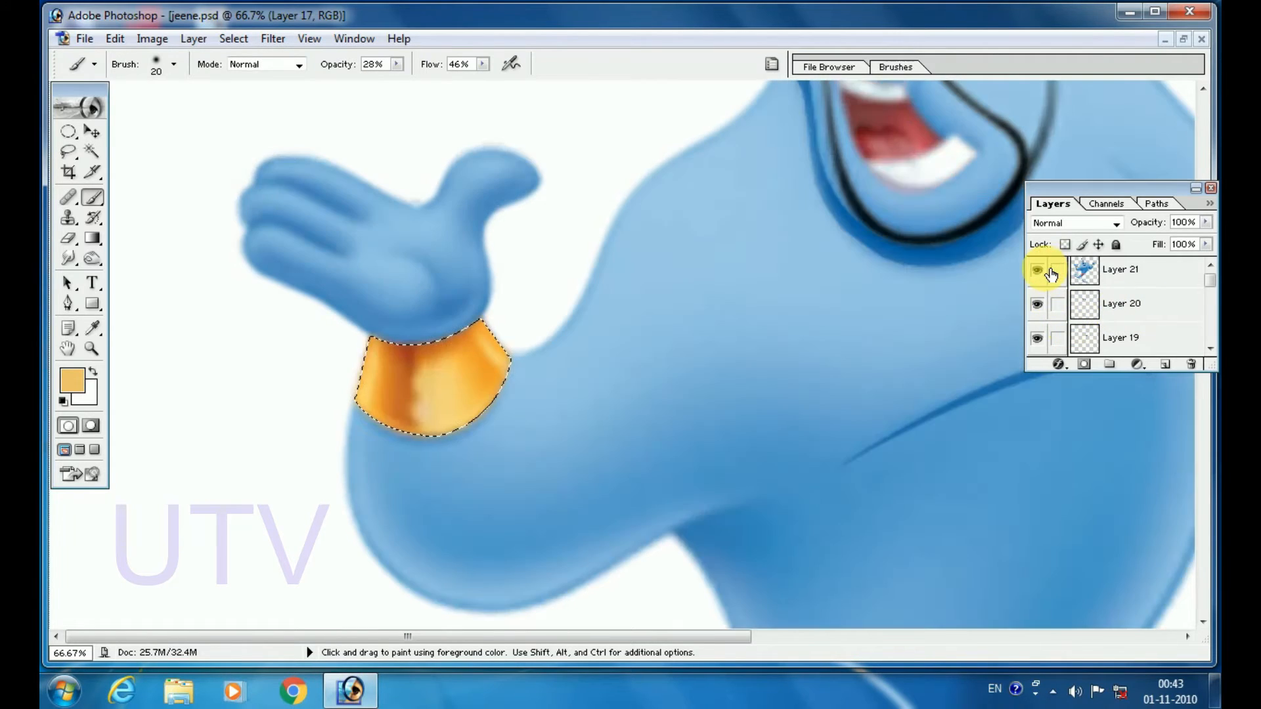
{"action": "left_click", "coordinate": [1037, 270]}
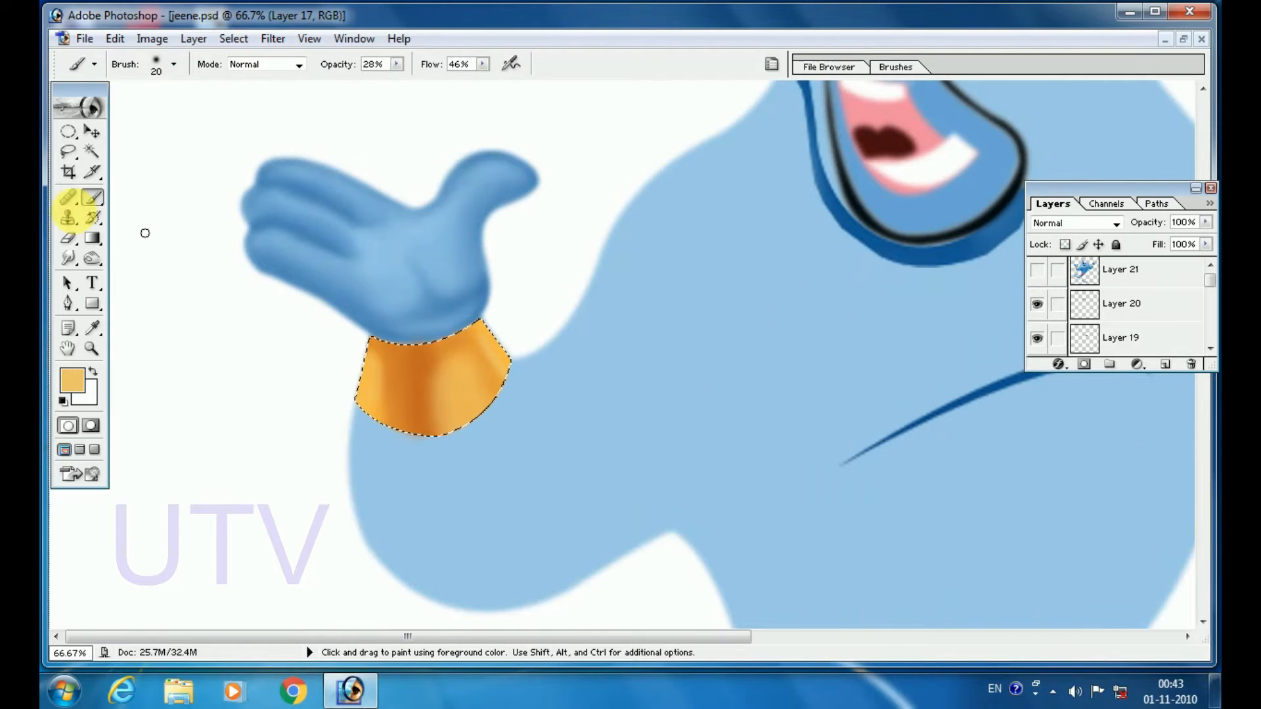
- Darken the wristband's upper edge with the Burn tool at size 90 and 22% exposure, comparing it with Layer 21
{"action": "left_click", "coordinate": [93, 258]}
{"action": "key", "text": "bracketright"}
{"action": "key", "text": "bracketright"}
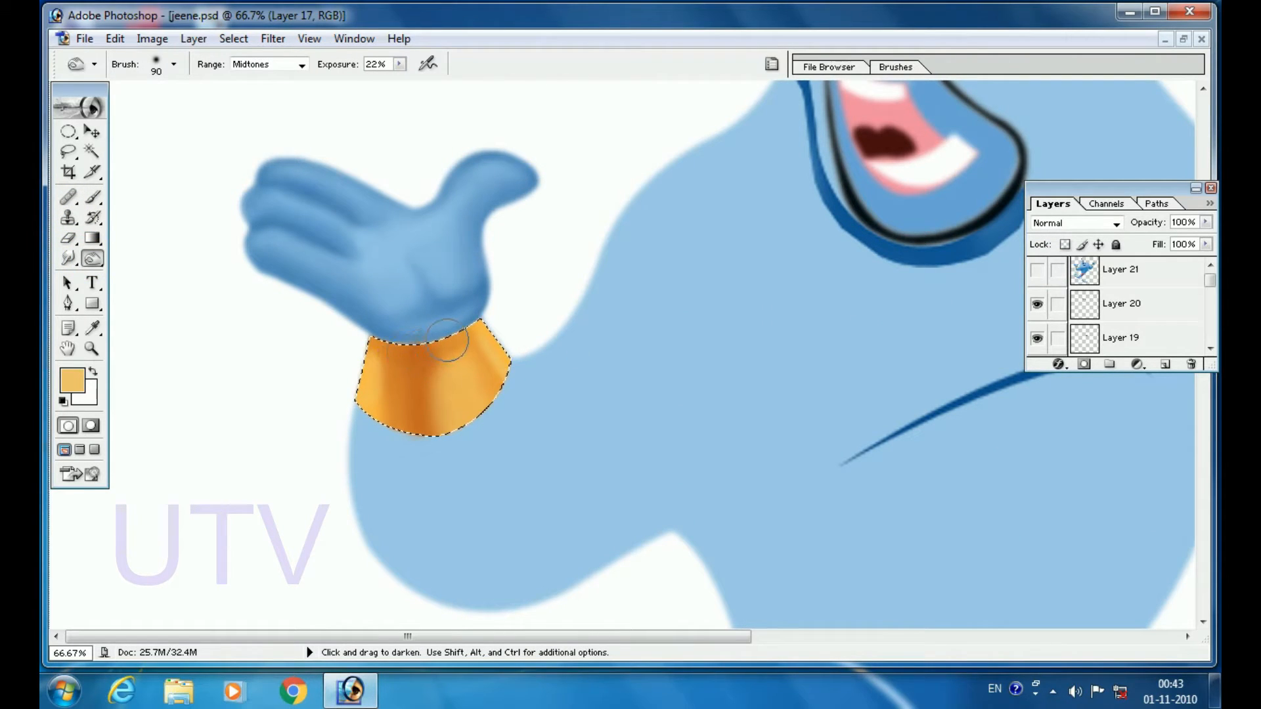
{"action": "left_click", "coordinate": [1038, 271]}
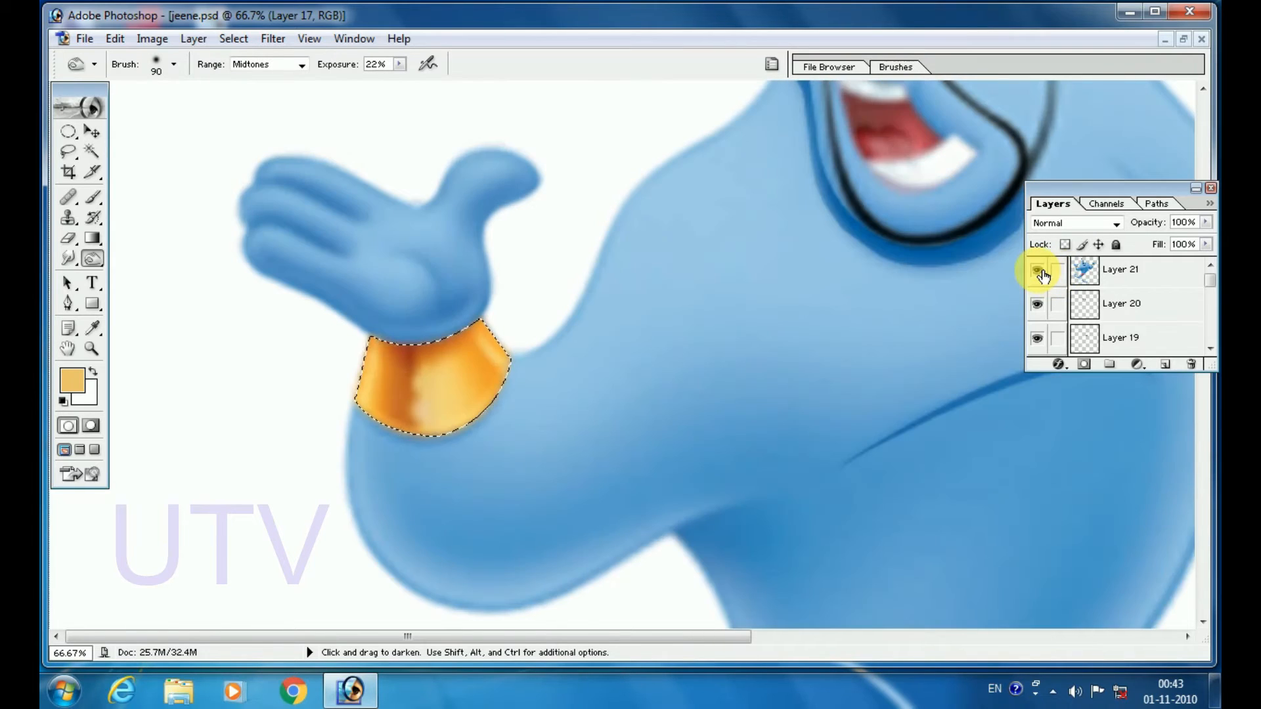
{"action": "left_click", "coordinate": [1038, 270]}
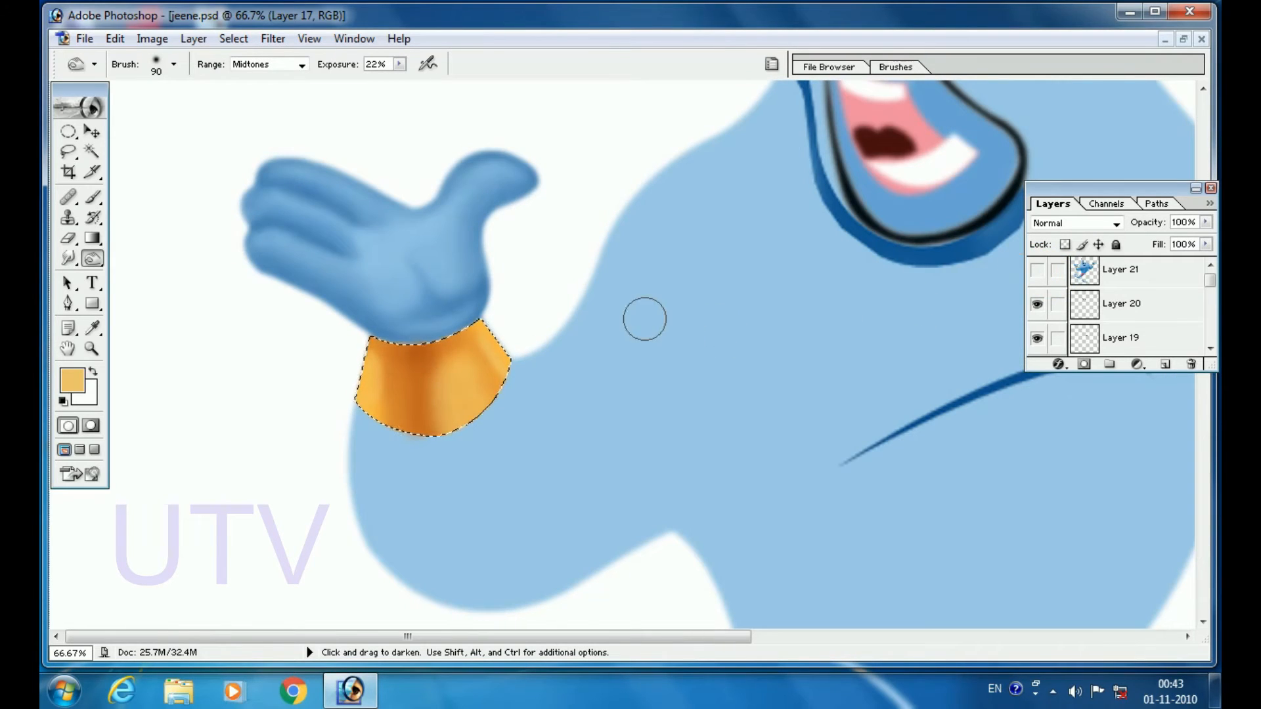
- Burn the top of the wristband's dark central stripe at brush size 50 and check it against Layer 21
{"action": "key", "text": "bracketleft"}
{"action": "key", "text": "bracketleft"}
{"action": "key", "text": "bracketleft"}
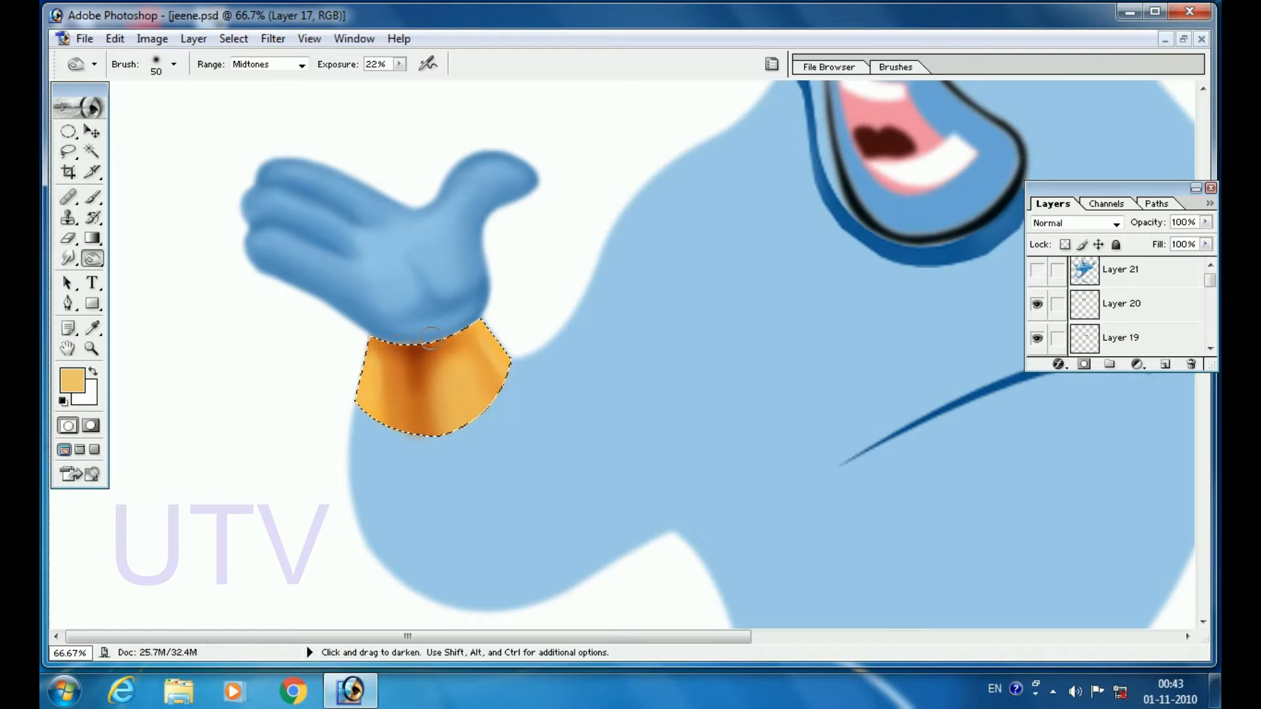
{"action": "left_click", "coordinate": [1045, 283]}
{"action": "left_click", "coordinate": [1045, 284]}
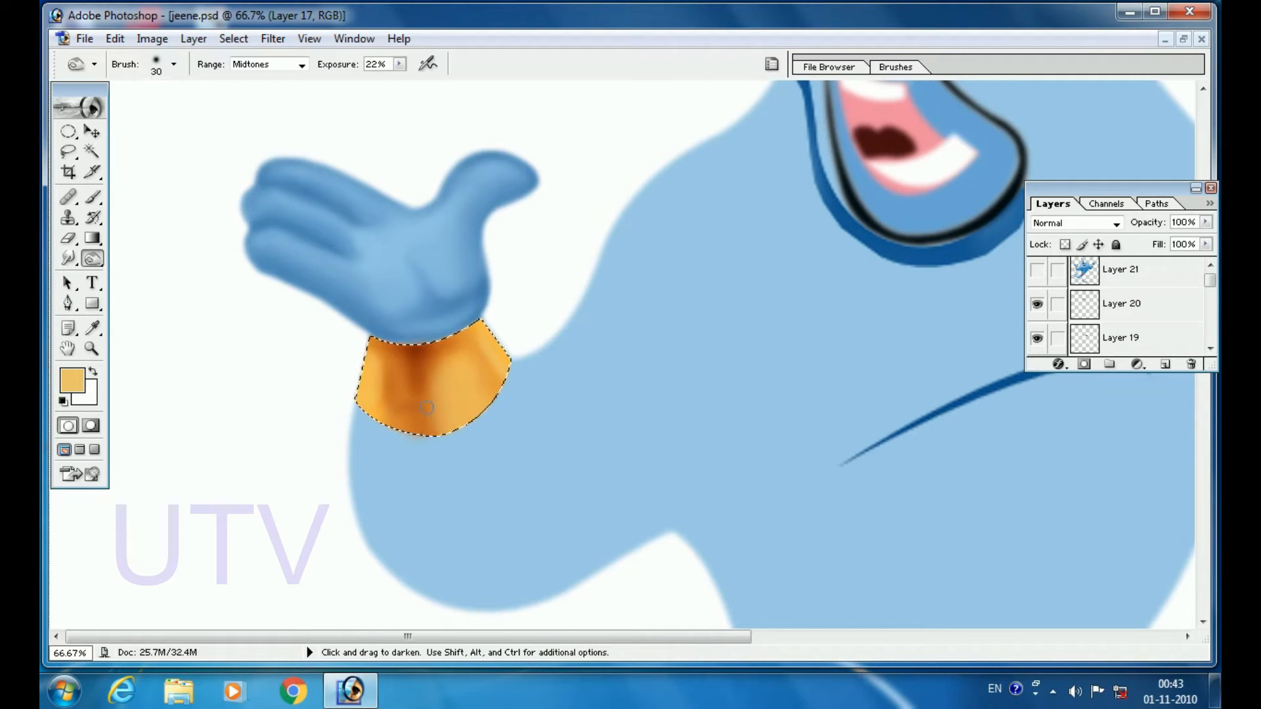
- Burn the lower central stripe at size 30 and the wristband's right edge at size 40, comparing with Layer 21
{"action": "left_click_drag", "start_coordinate": [427, 408], "coordinate": [427, 405]}
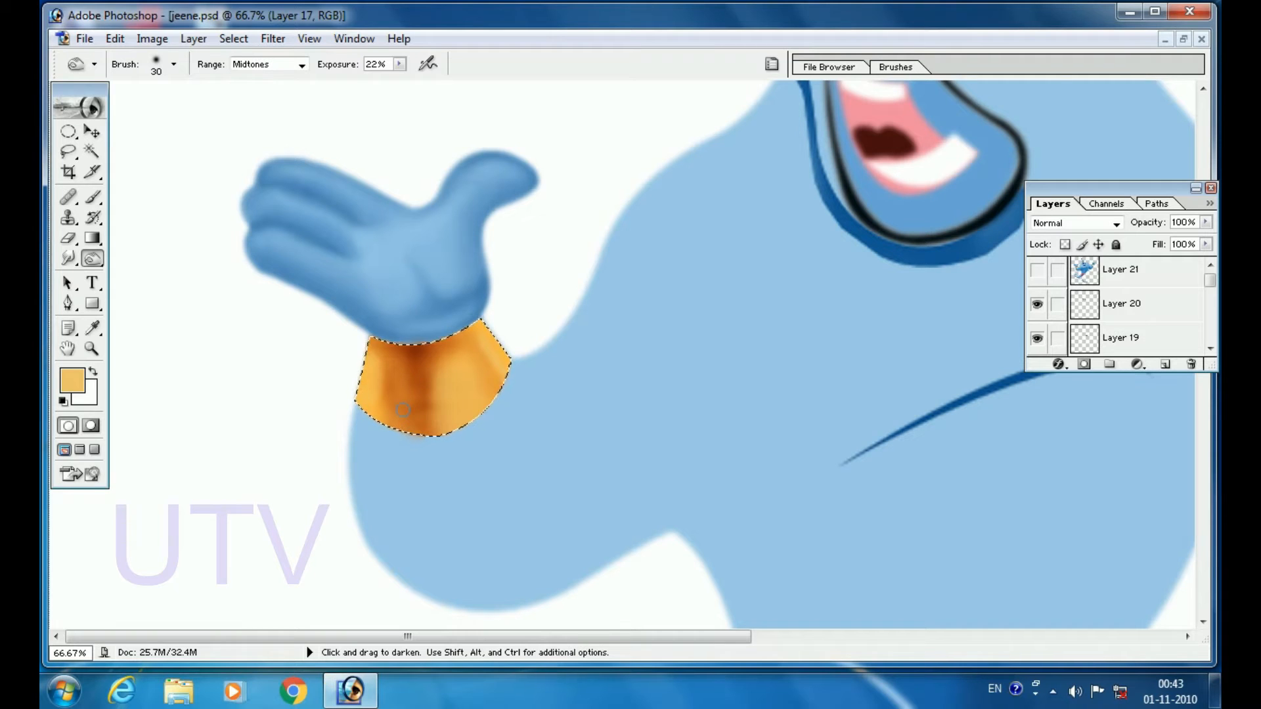
{"action": "left_click", "coordinate": [1037, 269]}
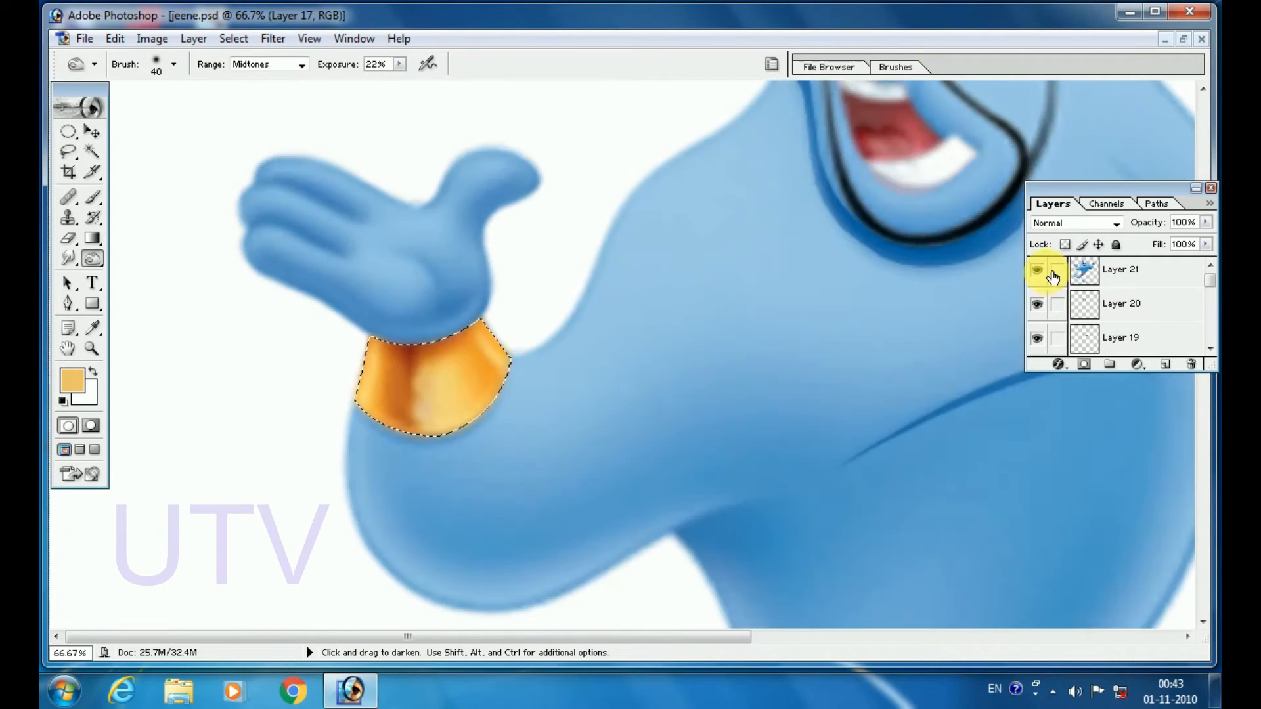
{"action": "left_click", "coordinate": [1037, 269]}
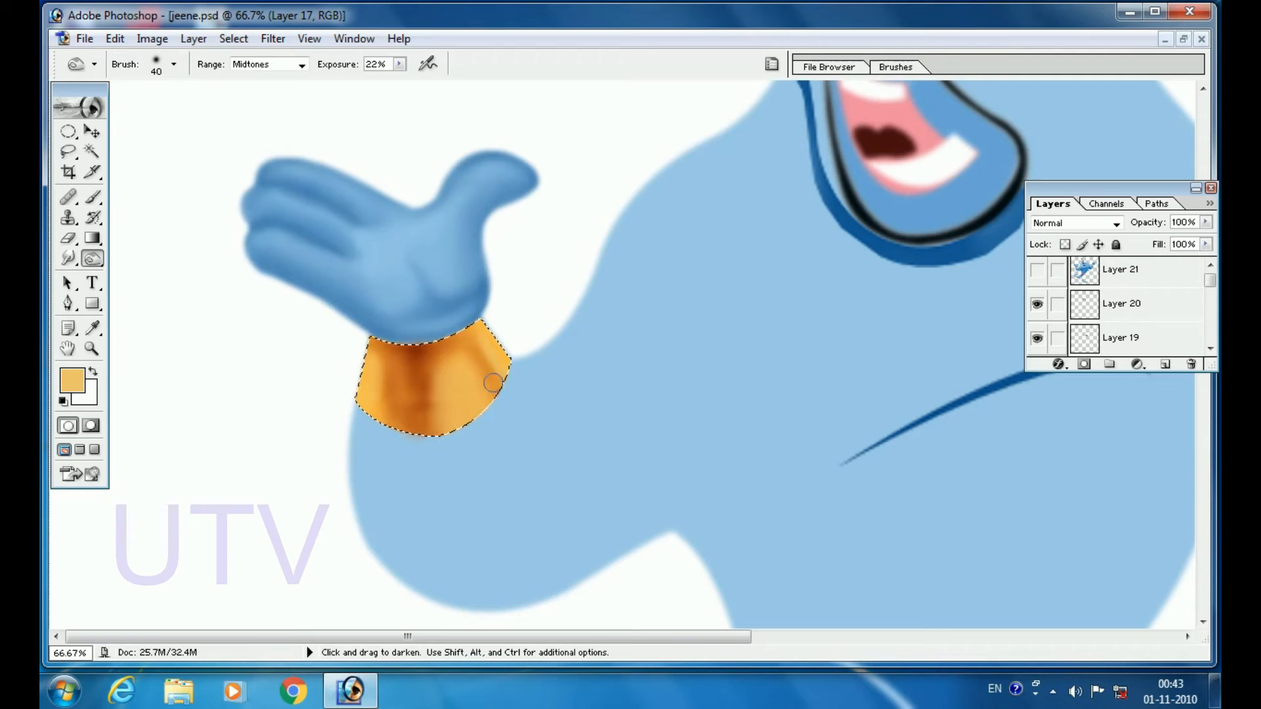
{"action": "left_click", "coordinate": [1042, 271]}
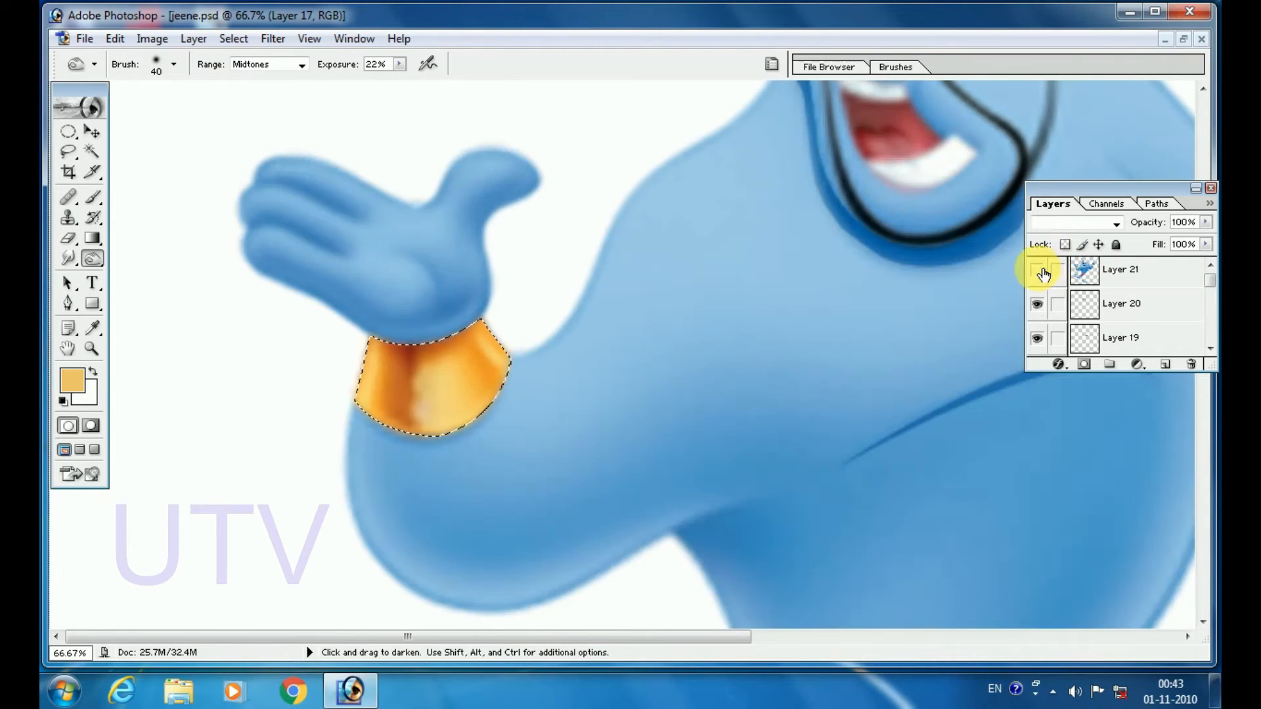
{"action": "left_click", "coordinate": [1042, 271]}
{"action": "key", "text": "bracketright"}
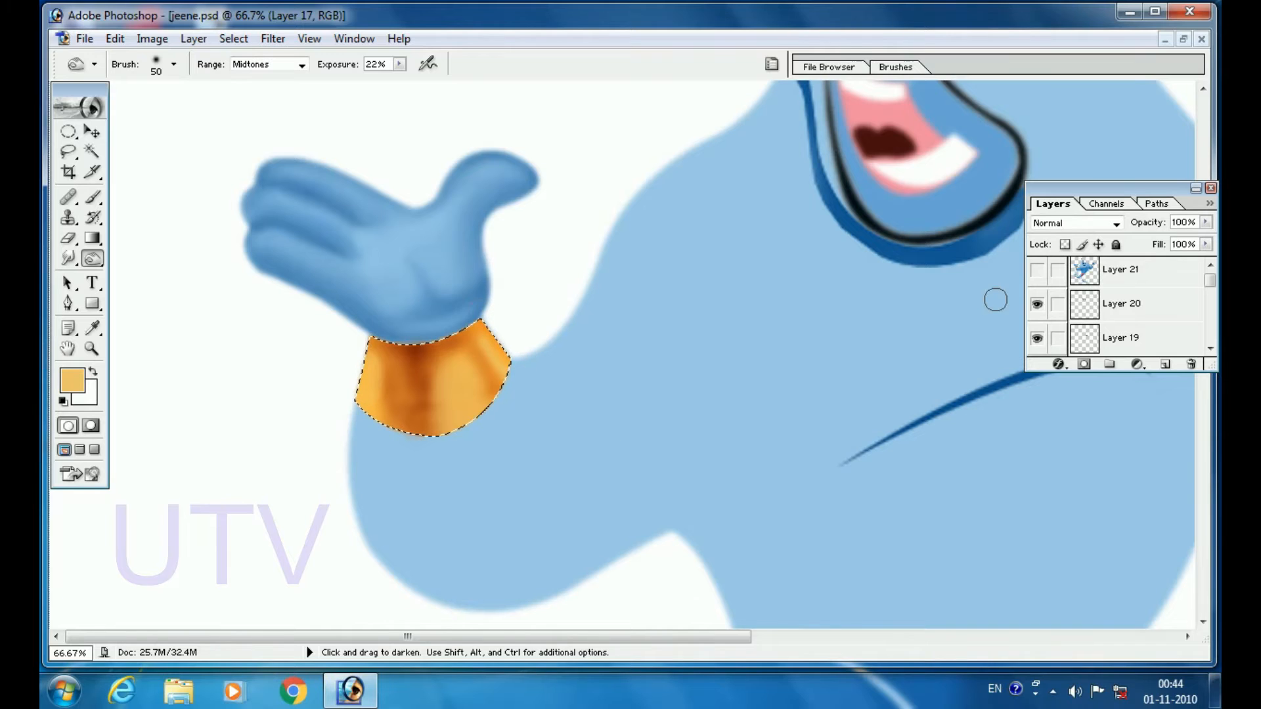
- Compare the wristband with Layer 21 and set the foreground colour to pale yellow FAE283
{"action": "left_click", "coordinate": [1038, 270]}
{"action": "left_click", "coordinate": [1037, 271]}
{"action": "left_click", "coordinate": [72, 380]}
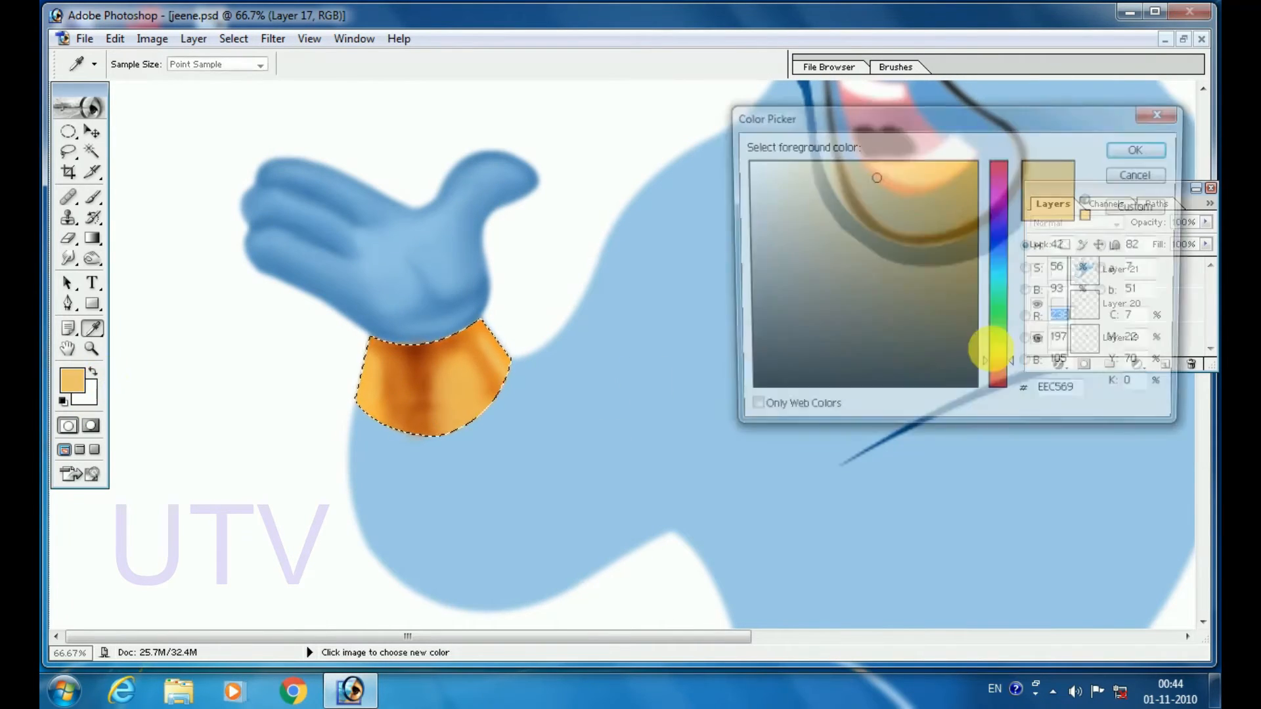
{"action": "left_click", "coordinate": [1000, 356]}
{"action": "left_click", "coordinate": [937, 198]}
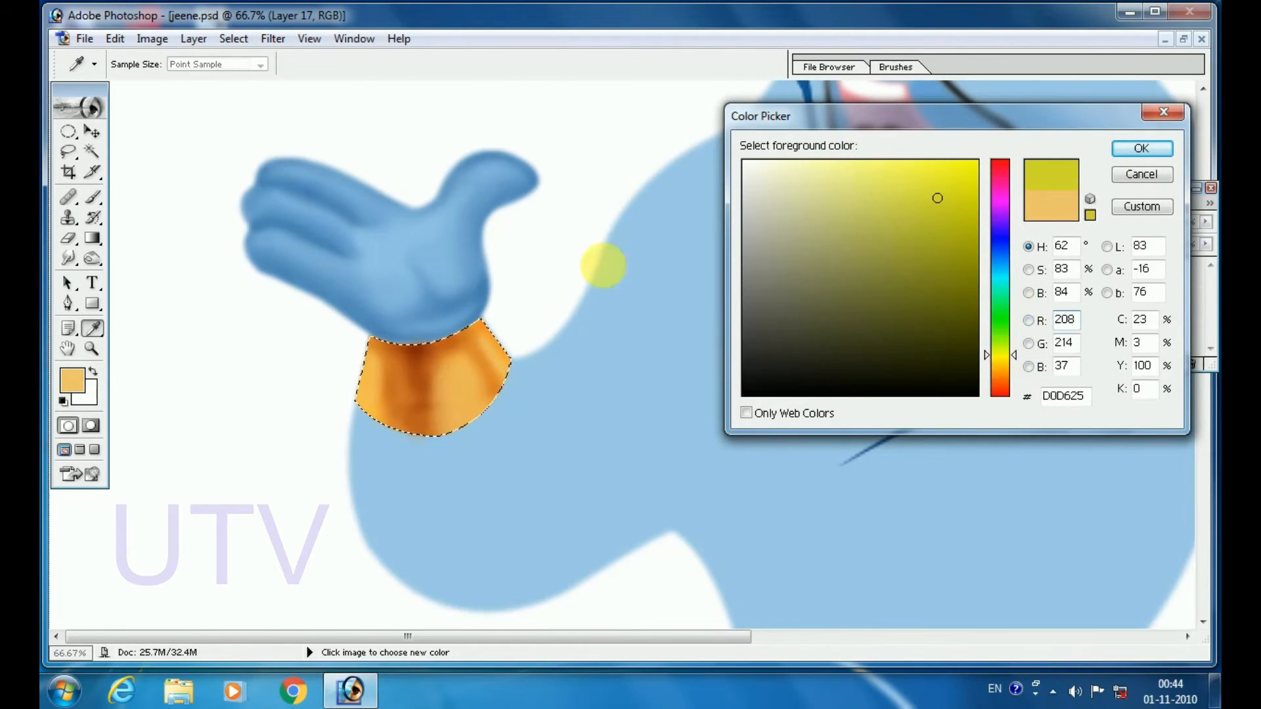
{"action": "left_click", "coordinate": [422, 361]}
{"action": "left_click", "coordinate": [865, 173]}
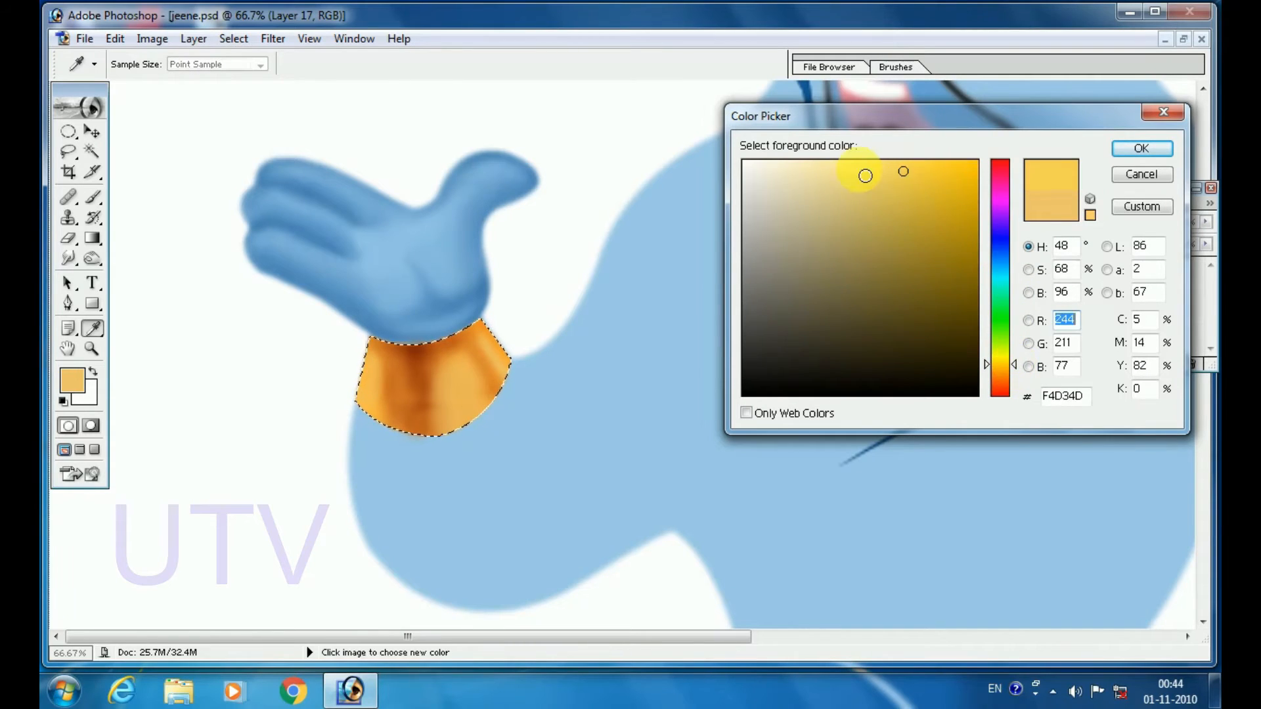
{"action": "left_click", "coordinate": [852, 161]}
{"action": "left_click", "coordinate": [1141, 149]}
- Brush pale yellow highlights onto both sides of the central stripe, finishing at brush size 60, and compare with Layer 21
{"action": "key", "text": "o"}
{"action": "key", "text": "b"}
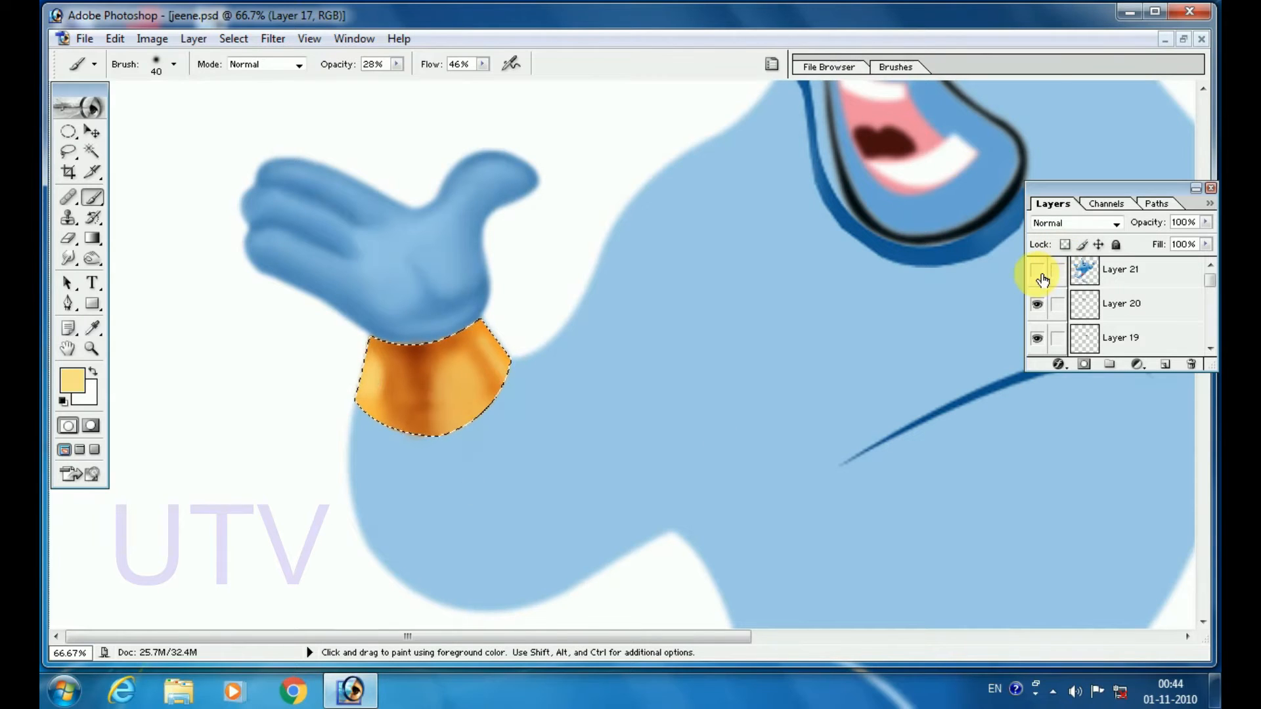
{"action": "key", "text": "bracketright"}
{"action": "key", "text": "bracketright"}
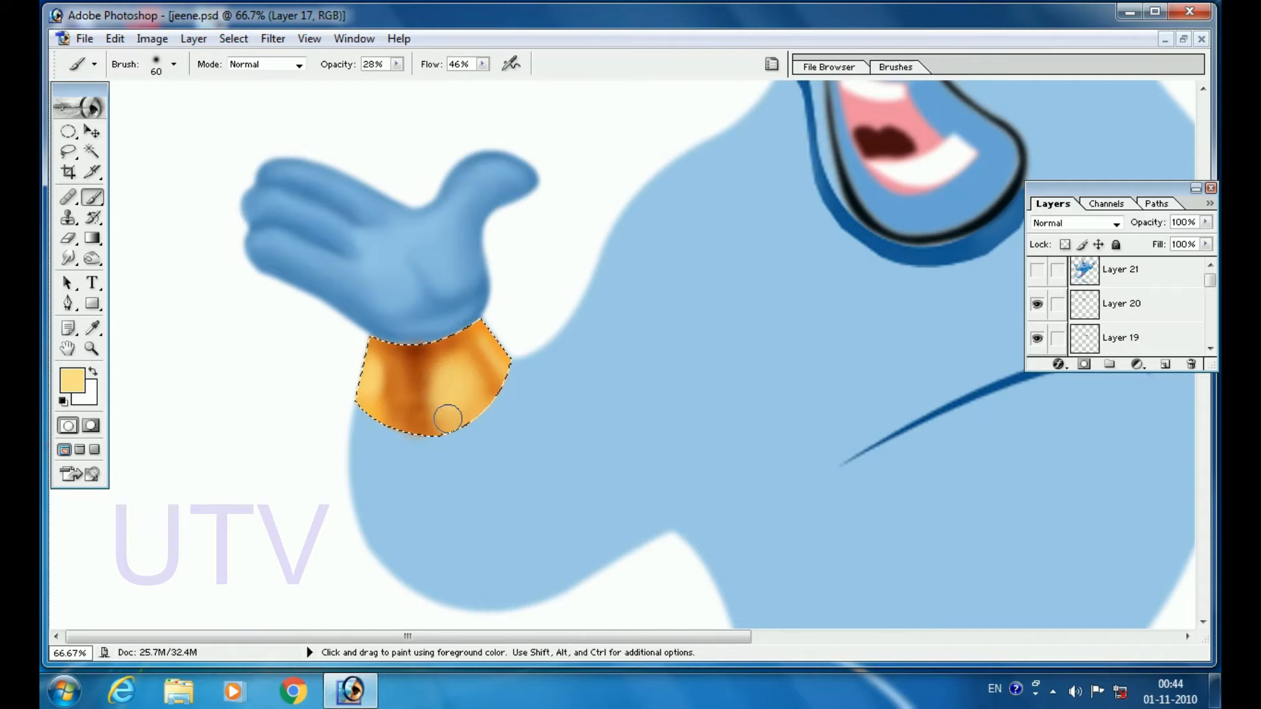
{"action": "left_click", "coordinate": [1036, 269]}
{"action": "left_click", "coordinate": [1036, 269]}
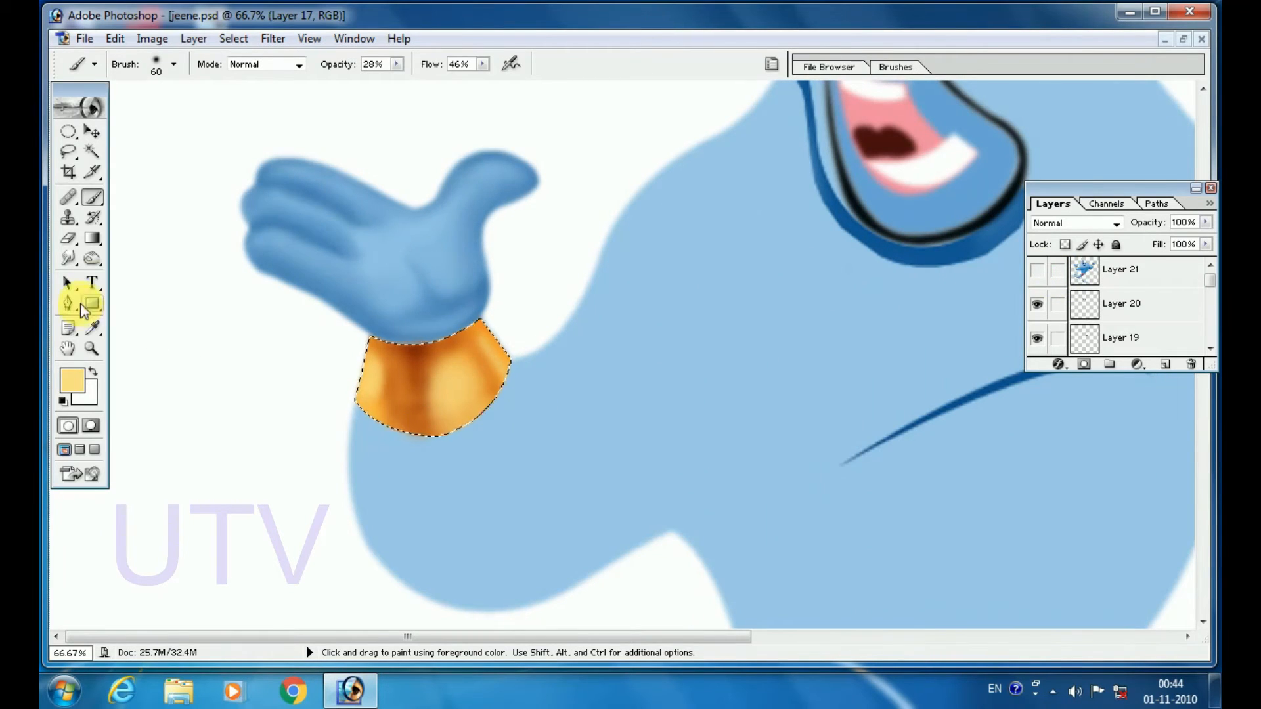
- Burn the central stripe's right side at size 30, soften it with the Smudge tool at size 40, and check Layer 21
{"action": "left_click", "coordinate": [92, 259]}
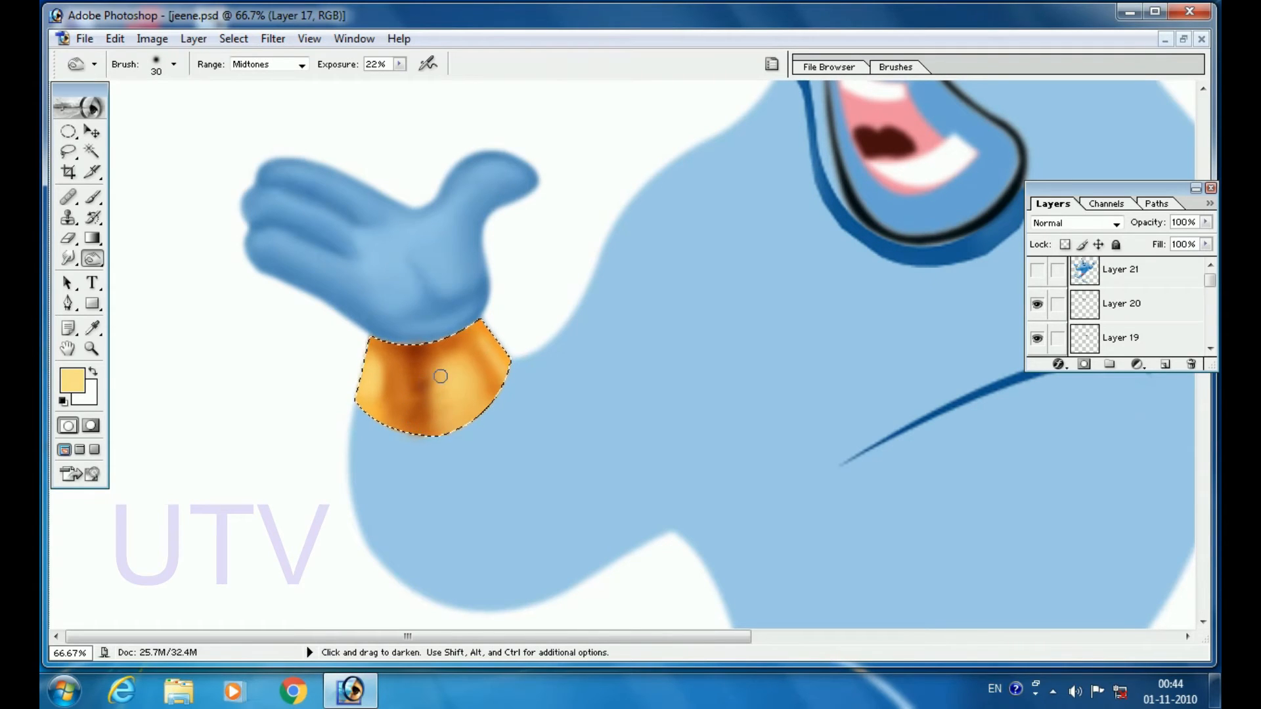
{"action": "scroll", "coordinate": [440, 375], "scroll_direction": "up", "scroll_amount": 1}
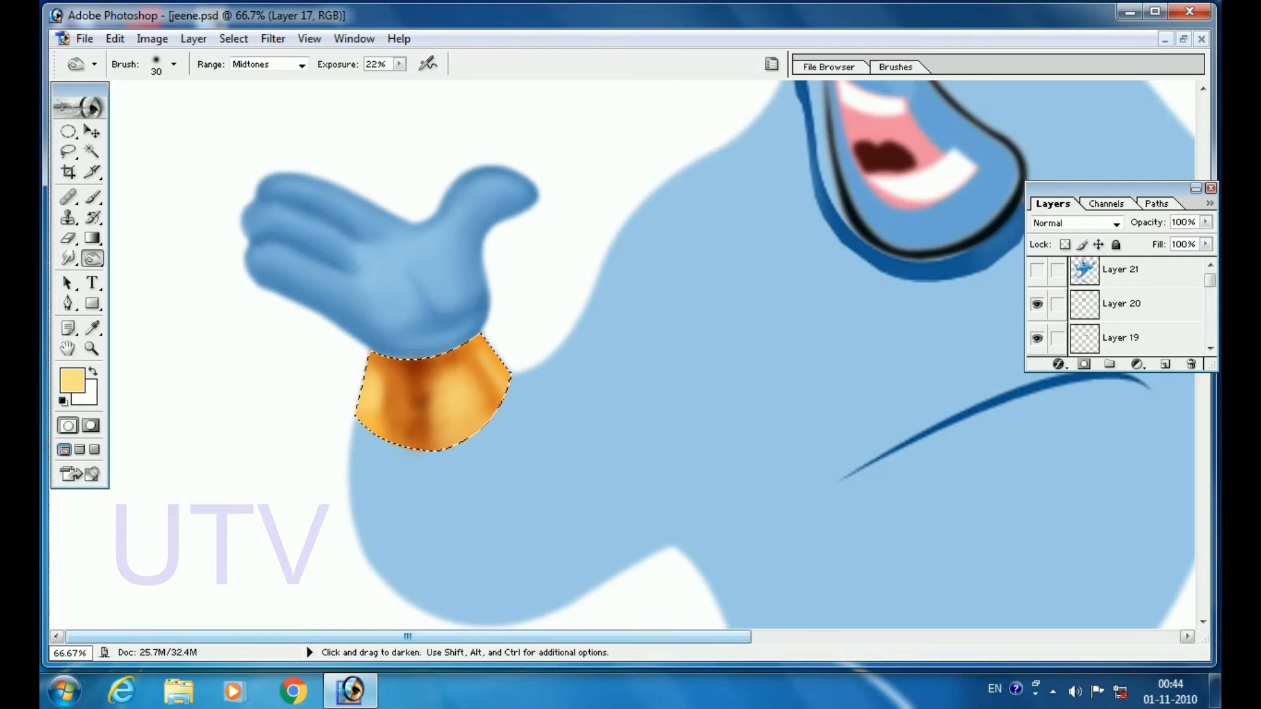
{"action": "left_click", "coordinate": [69, 258]}
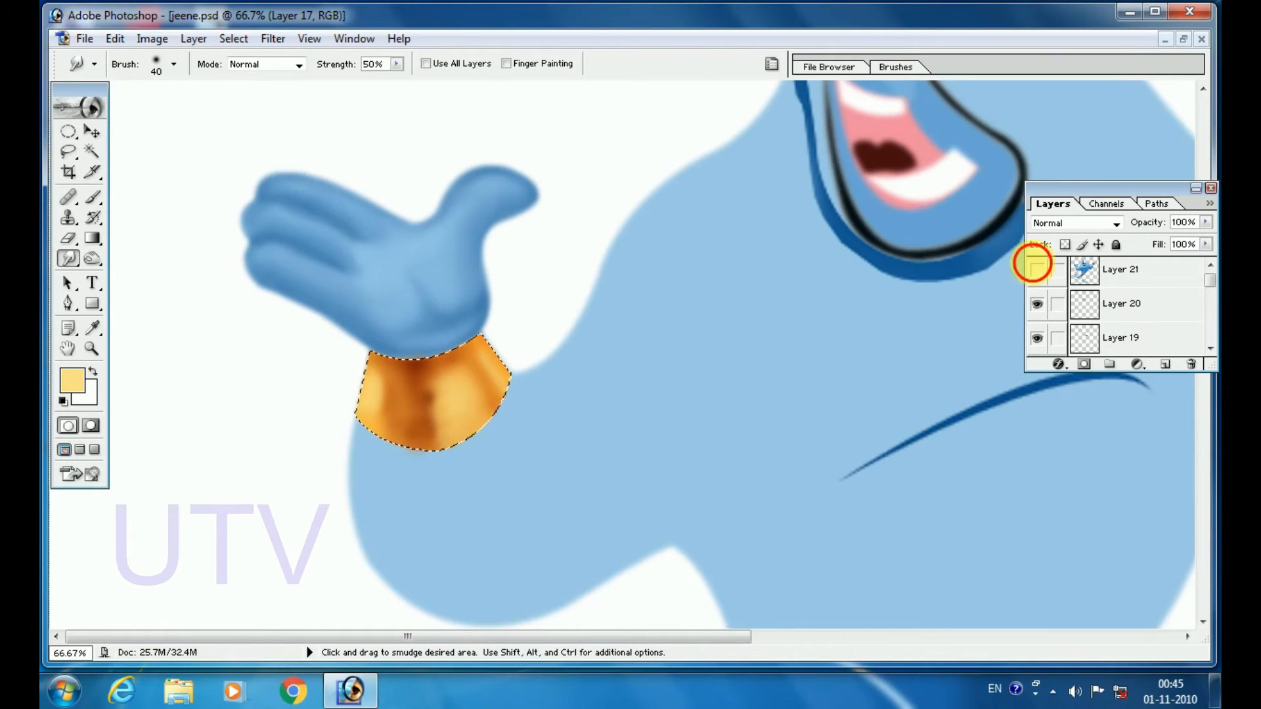
{"action": "left_click", "coordinate": [1037, 270]}
{"action": "left_click", "coordinate": [1037, 269]}
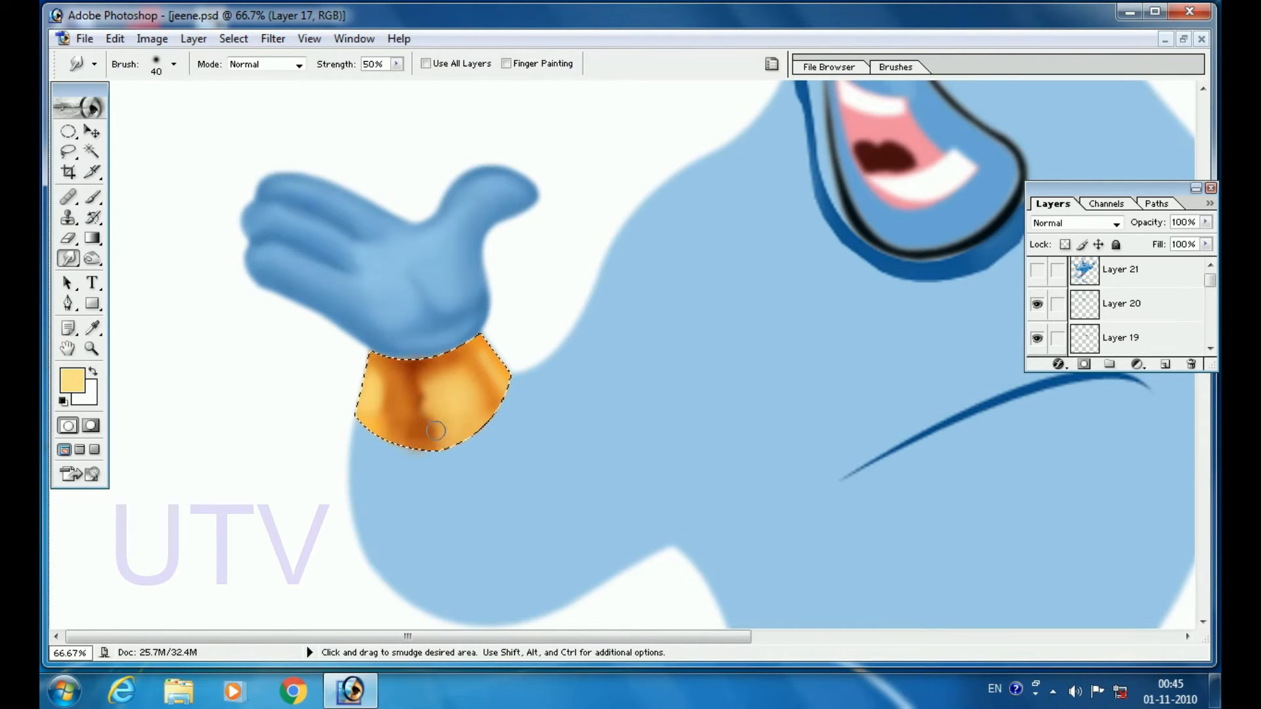
- Smudge the boundary between the dark stripe and the pale highlight at 50% strength, repeatedly comparing it with Layer 21
{"action": "left_click", "coordinate": [1038, 269]}
{"action": "left_click", "coordinate": [1037, 269]}
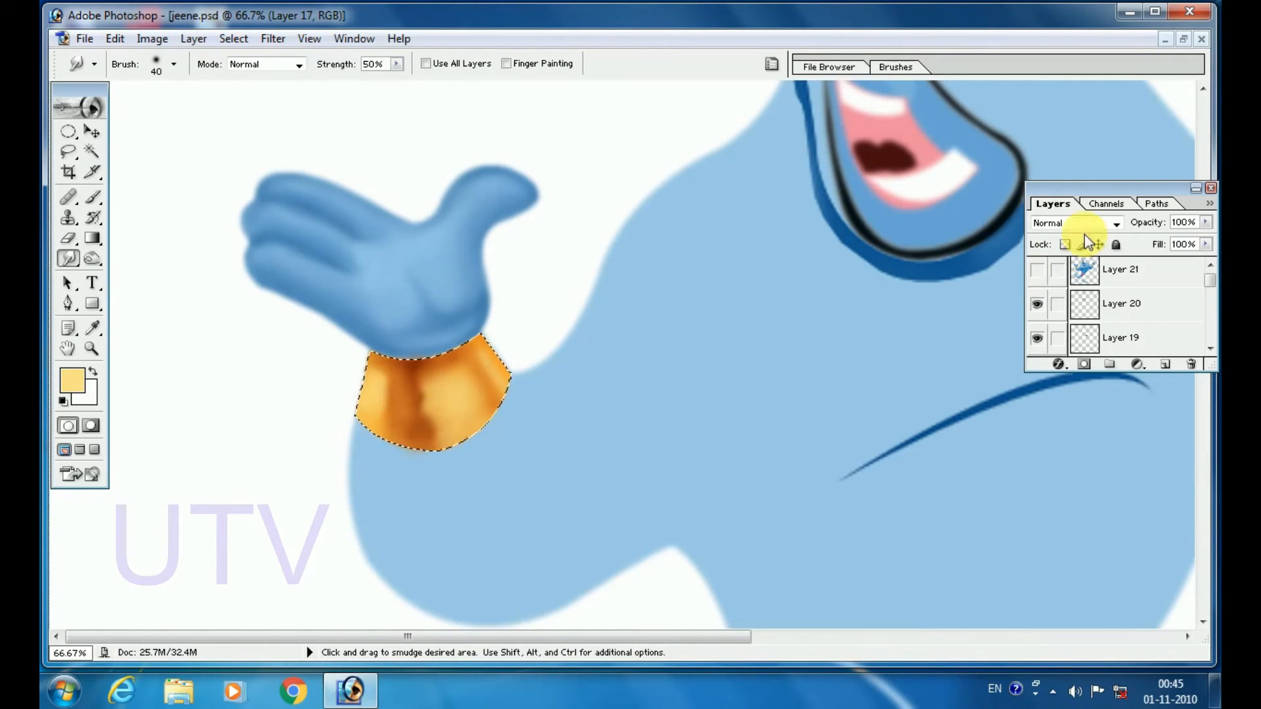
{"action": "left_click", "coordinate": [1037, 270]}
{"action": "left_click", "coordinate": [1037, 269]}
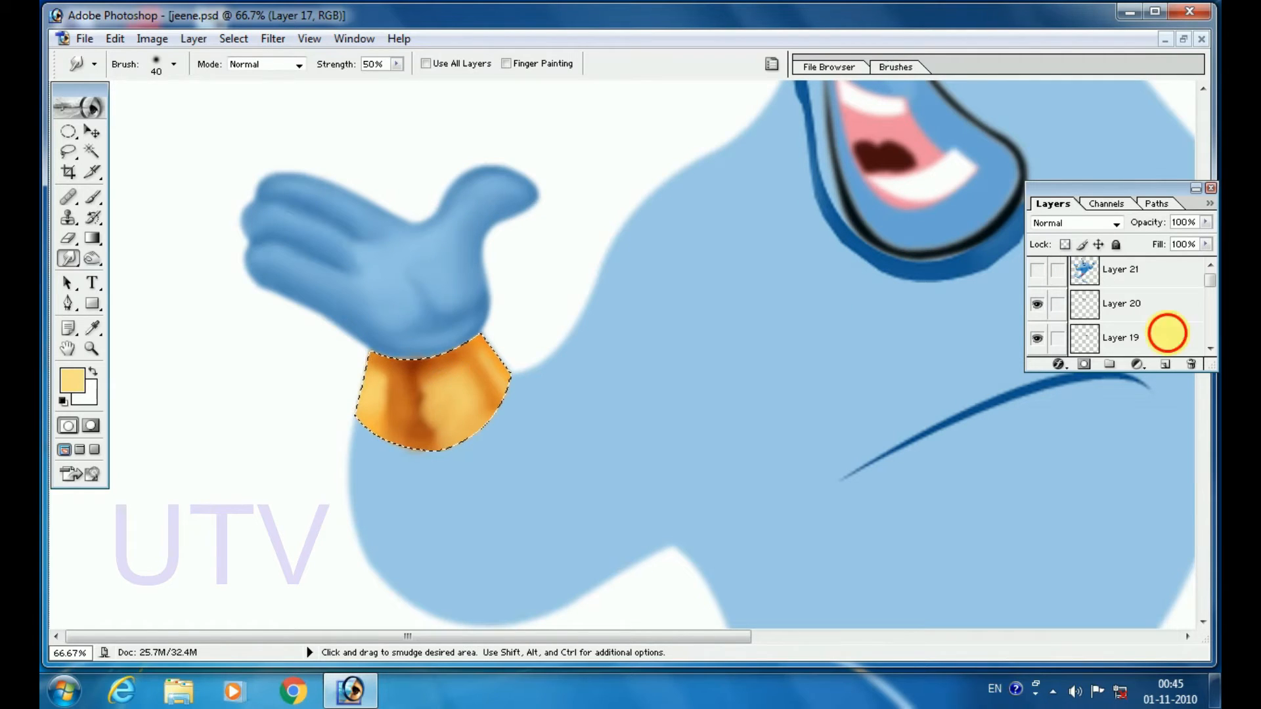
- Smudge the orange shading along the wristband's right edge into the highlight and compare it with Layer 21
{"action": "left_click", "coordinate": [1037, 269]}
{"action": "left_click", "coordinate": [1040, 275]}
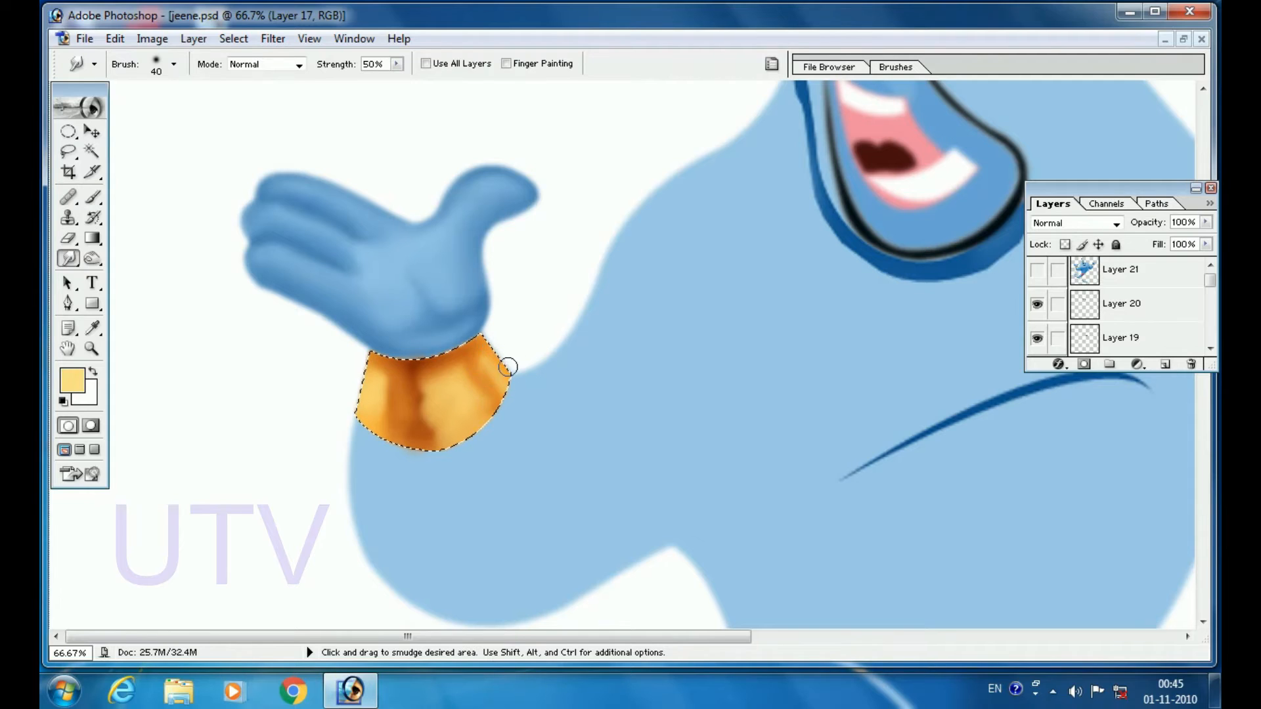
{"action": "left_click", "coordinate": [1037, 271]}
{"action": "left_click", "coordinate": [1037, 270]}
- Keep foreground colour FAE283 and brush it over the highlight and the stripe's right edge at size 60, checking Layer 21
{"action": "left_click", "coordinate": [76, 381]}
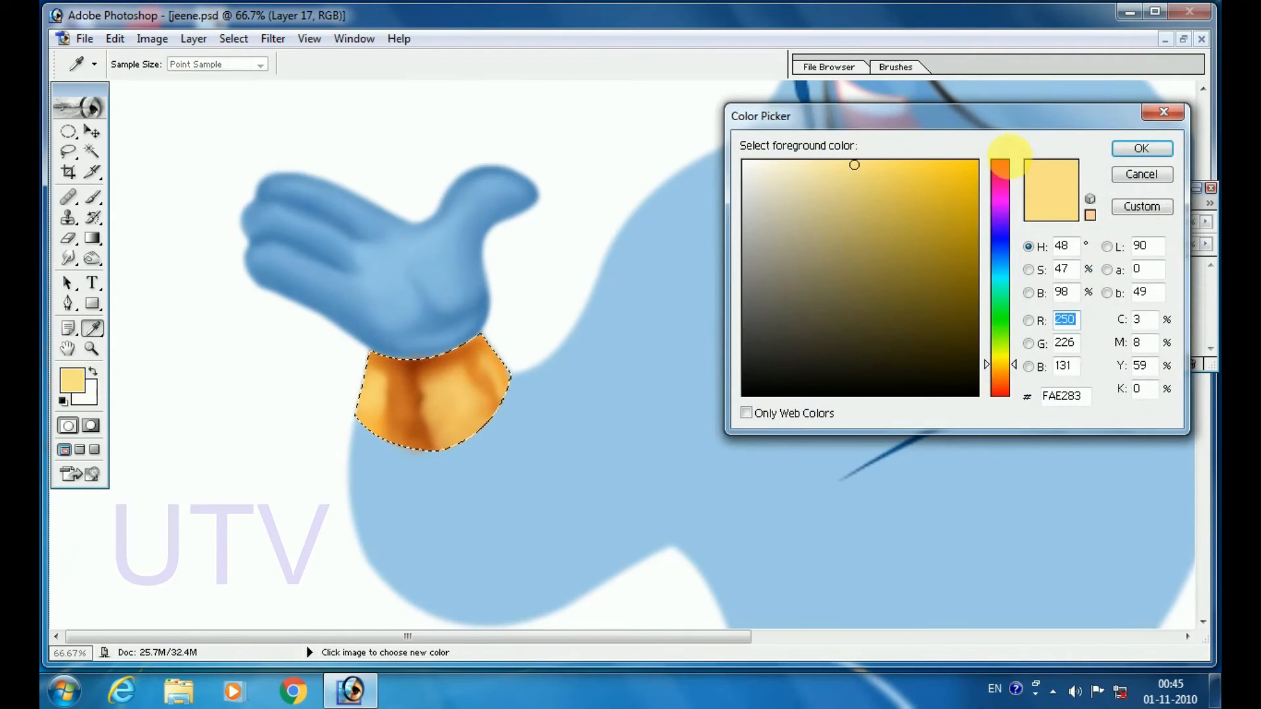
{"action": "left_click", "coordinate": [1127, 152]}
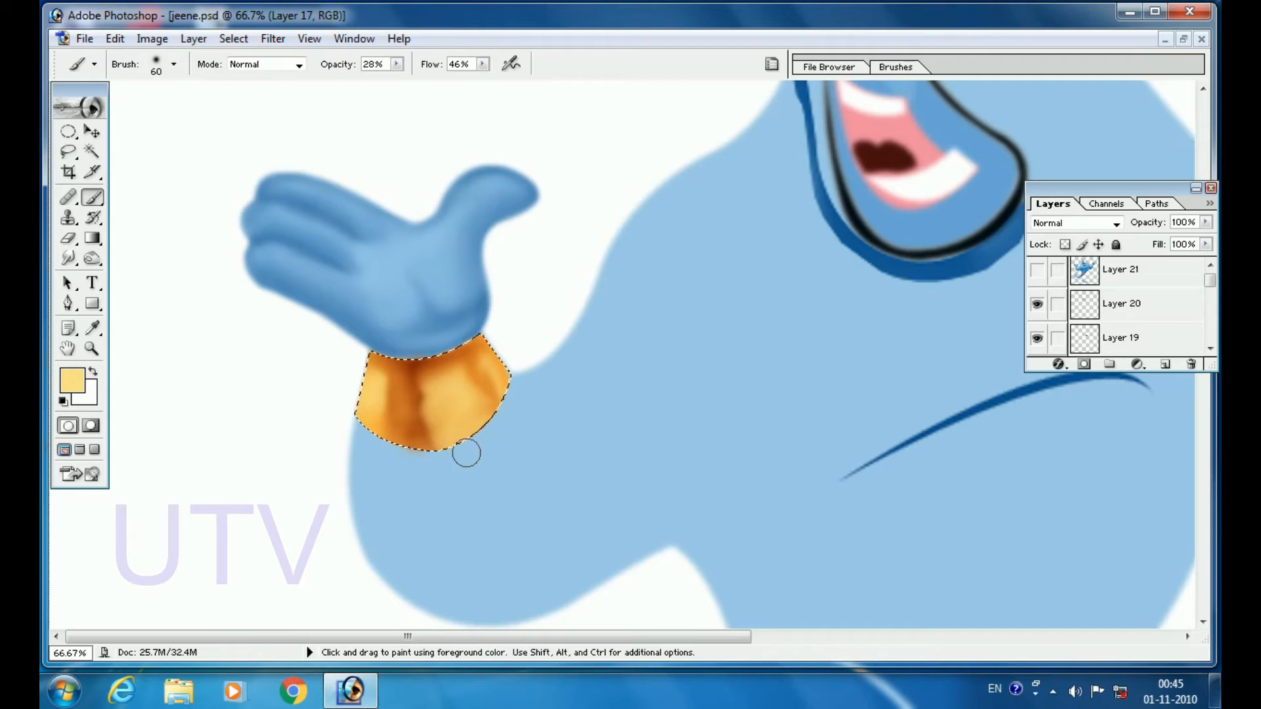
{"action": "left_click", "coordinate": [1038, 270]}
{"action": "left_click", "coordinate": [1043, 272]}
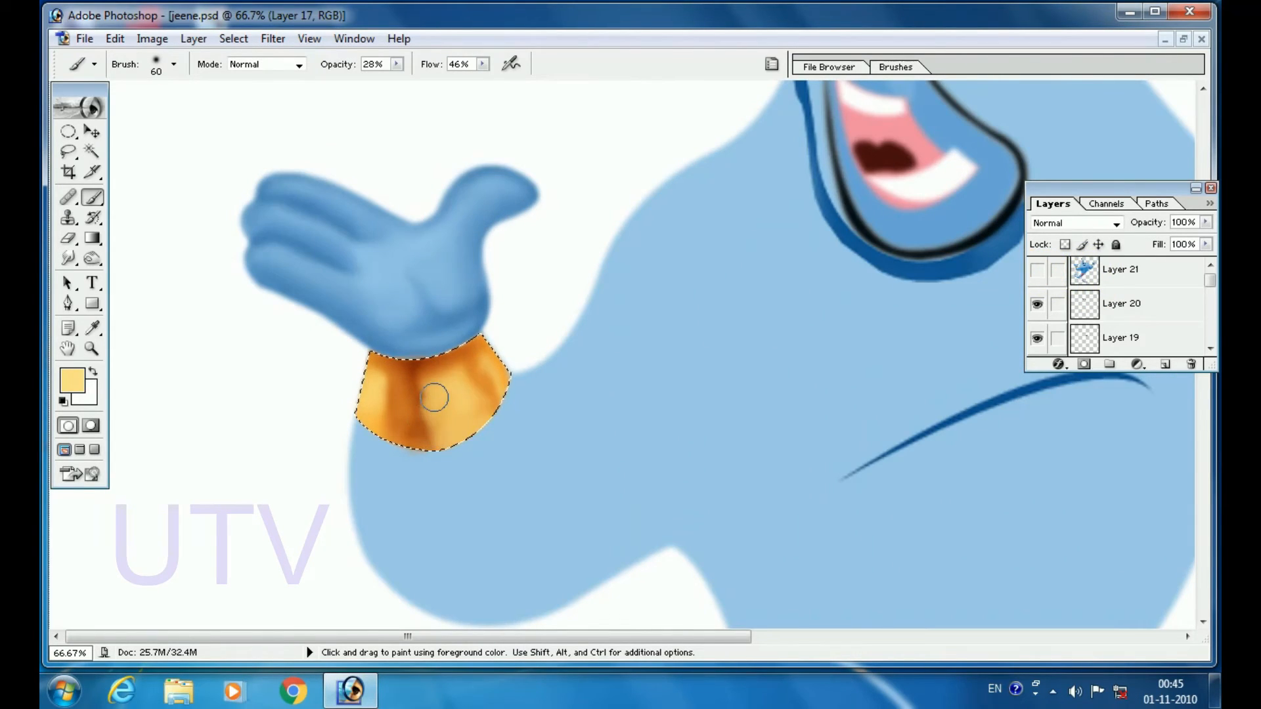
{"action": "left_click_drag", "start_coordinate": [435, 398], "coordinate": [434, 418]}
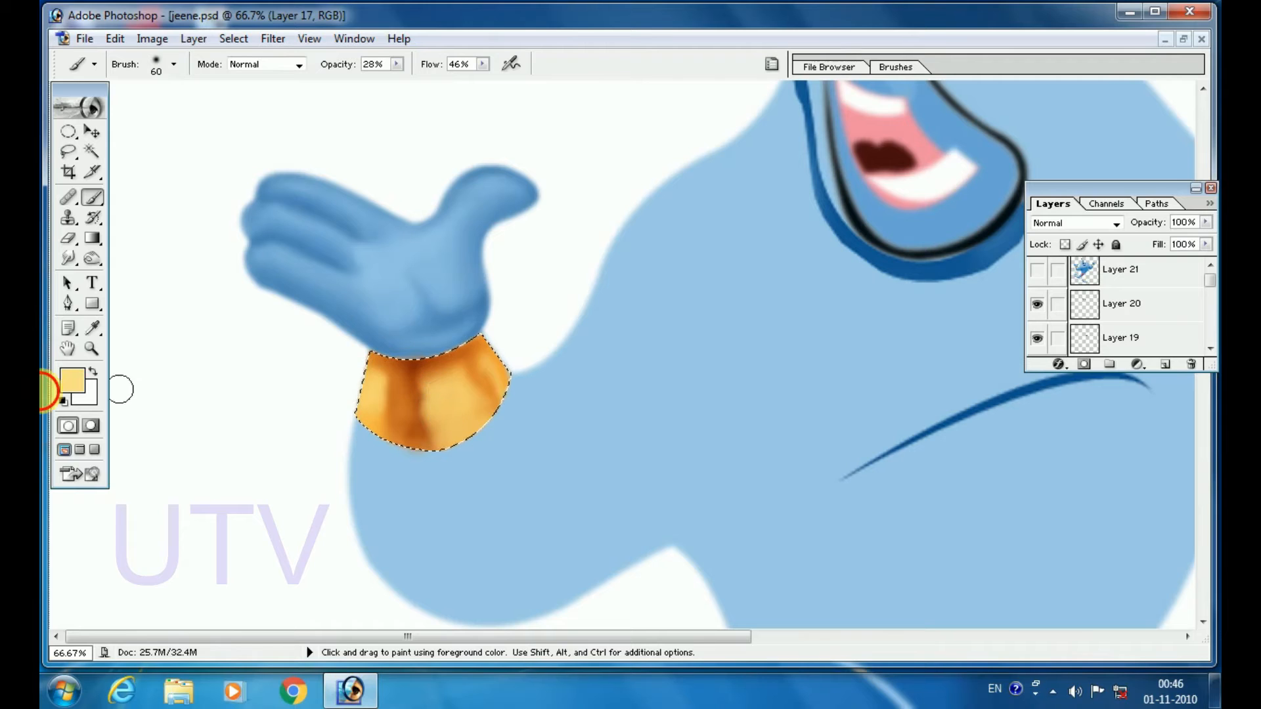
- Set the foreground colour to a lighter, less saturated yellow for the wristband's highlight
{"action": "left_click", "coordinate": [72, 381]}
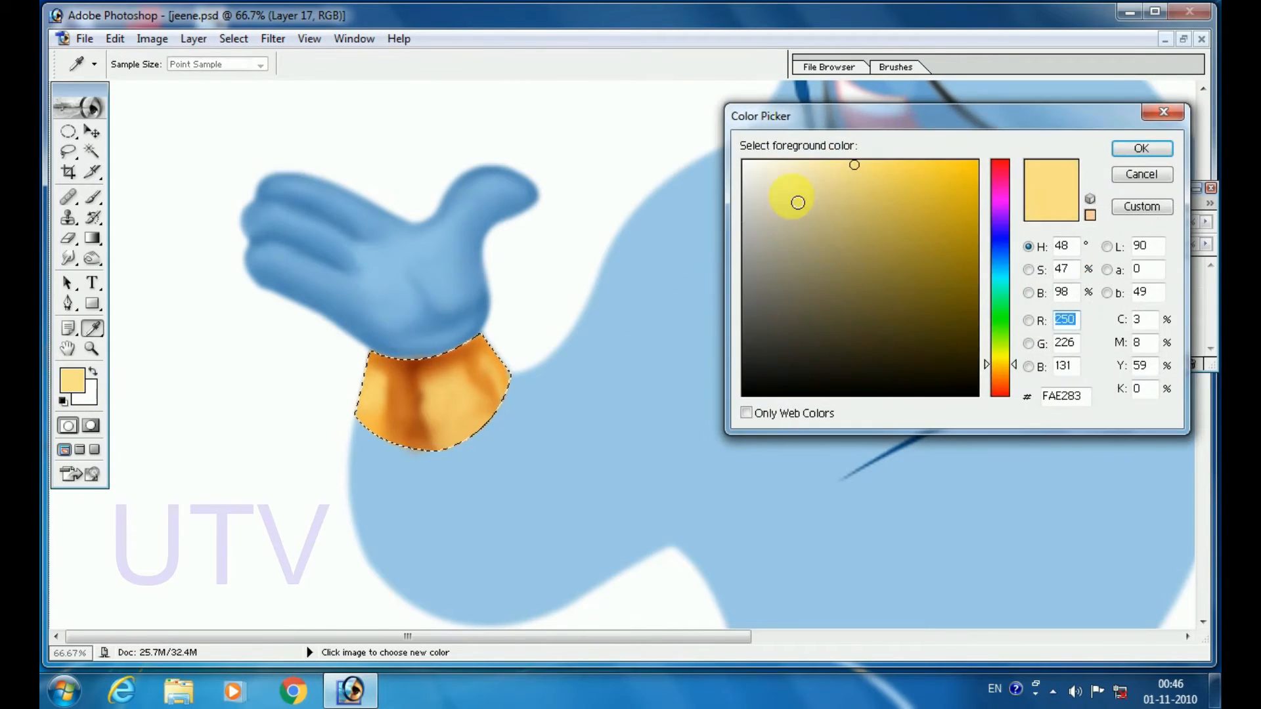
{"action": "left_click", "coordinate": [823, 165]}
{"action": "left_click", "coordinate": [1140, 151]}
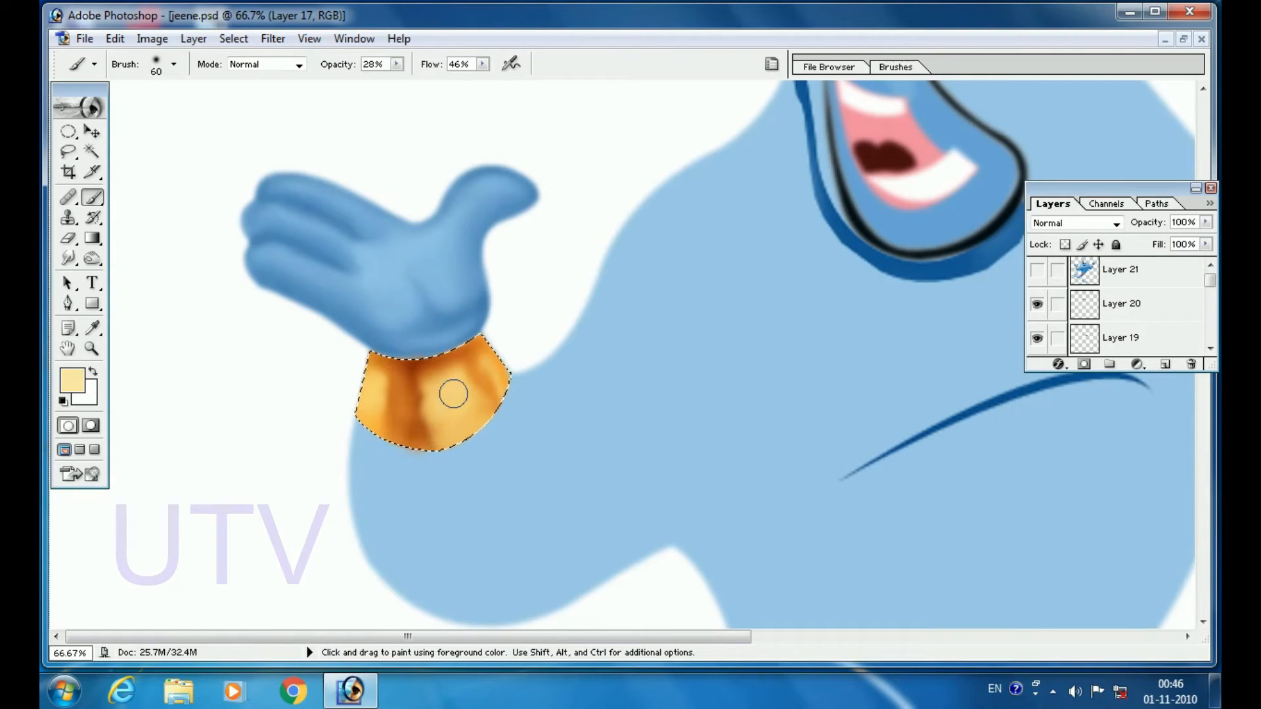
- Brush the lighter yellow over the highlight's lower part, and burn the dark stripe in the midtones at 22% exposure
{"action": "mouse_move", "coordinate": [449, 415]}
{"action": "left_mouse_down"}
{"action": "mouse_move", "coordinate": [435, 385]}
{"action": "mouse_move", "coordinate": [452, 419]}
{"action": "left_mouse_up"}
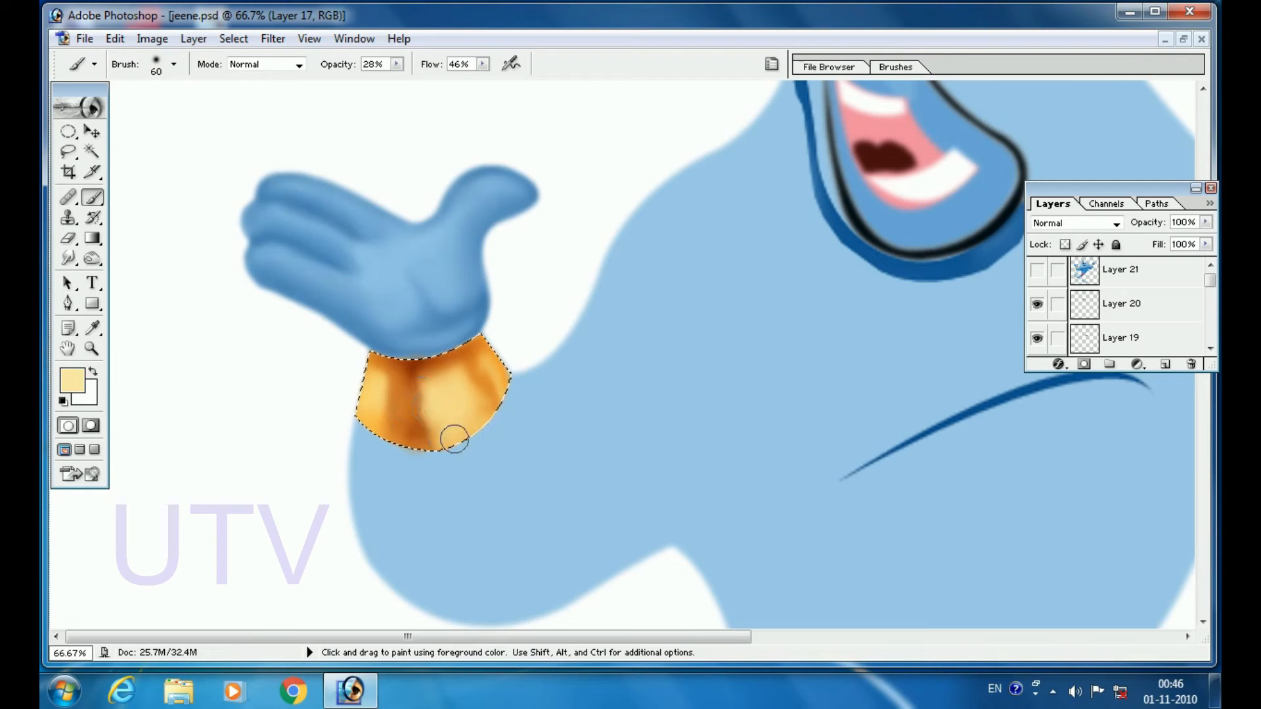
{"action": "left_click", "coordinate": [92, 258]}
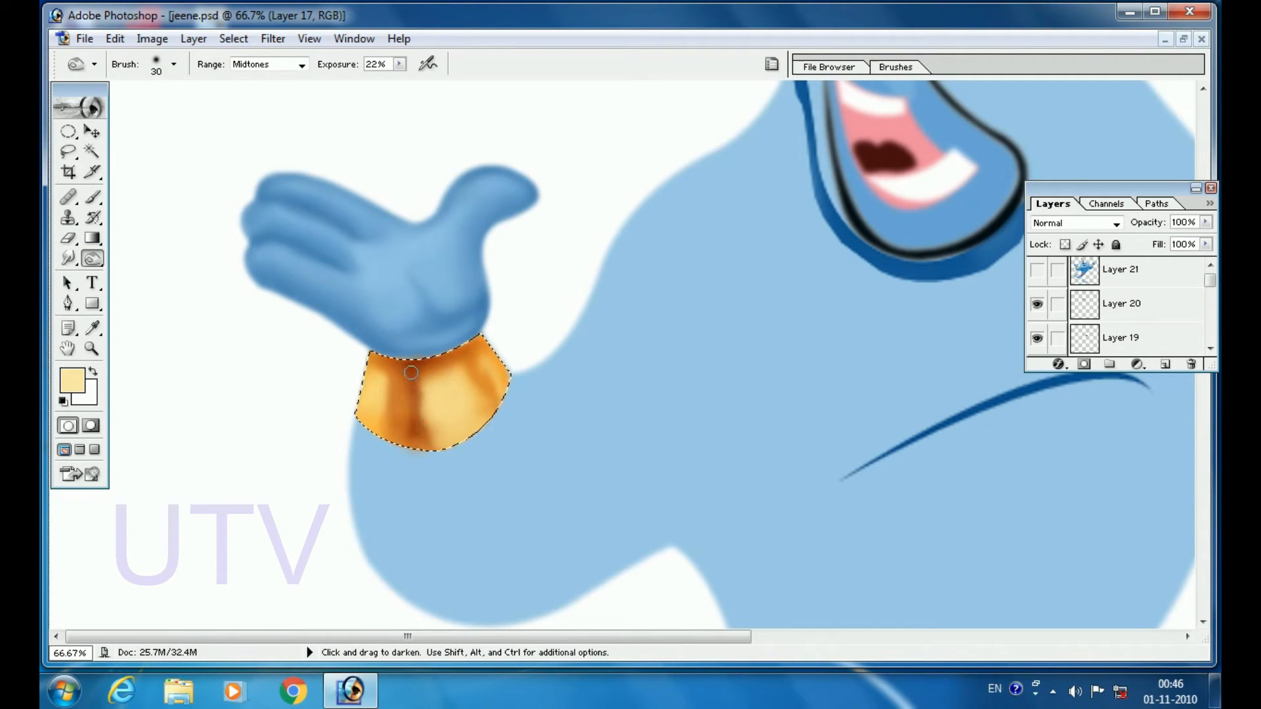
{"action": "key", "text": "bracketleft"}
{"action": "key", "text": "bracketleft"}
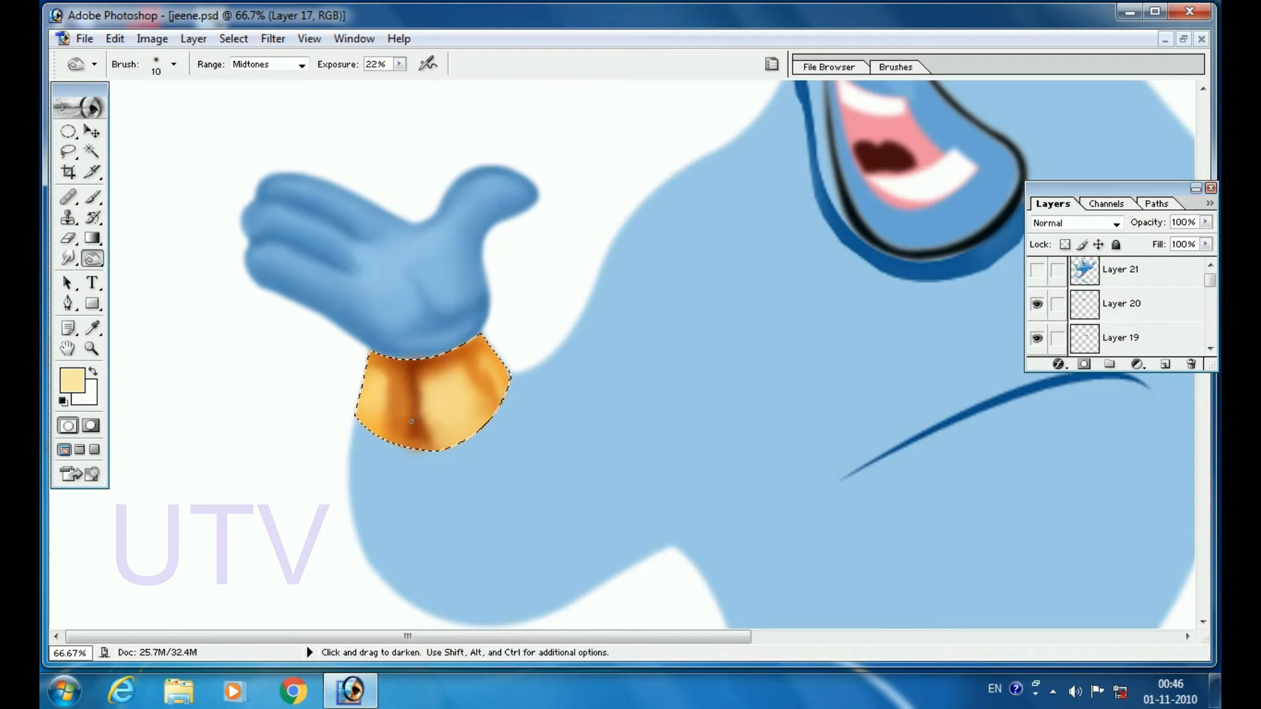
{"action": "key", "text": "bracketright"}
{"action": "left_click_drag", "start_coordinate": [480, 389], "coordinate": [482, 406]}
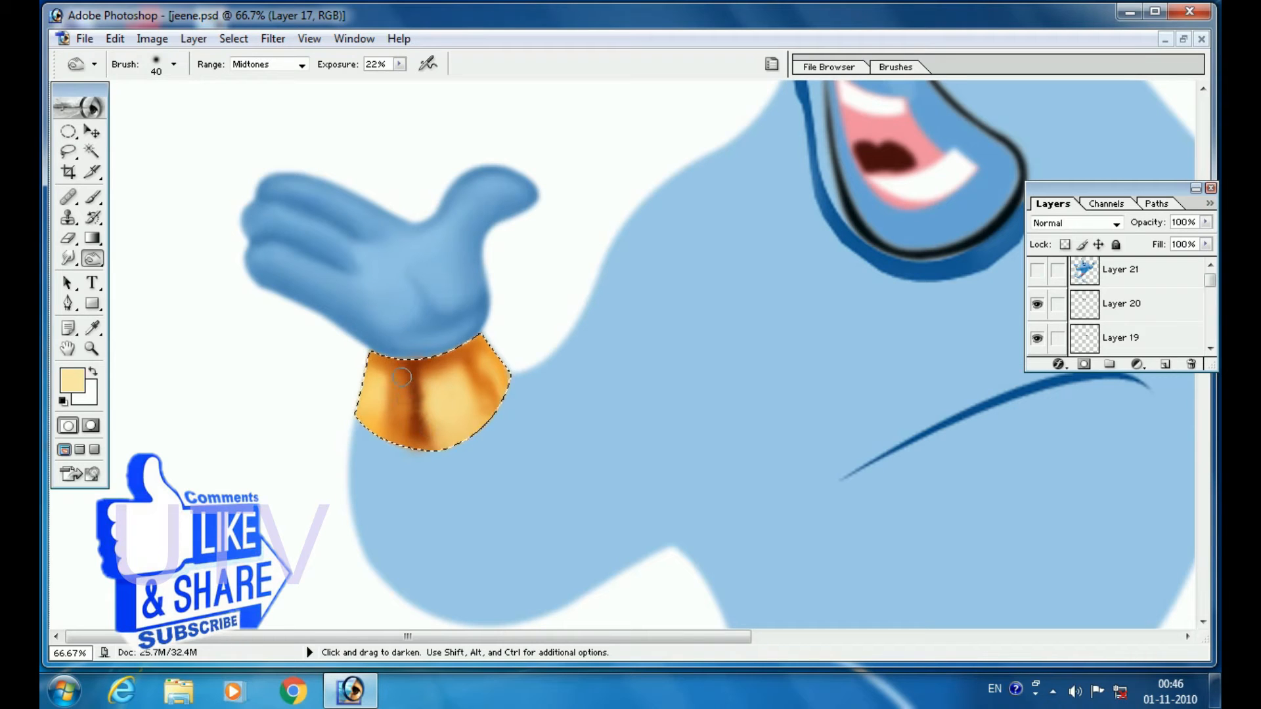
{"action": "key", "text": "ctrl+alt+z"}
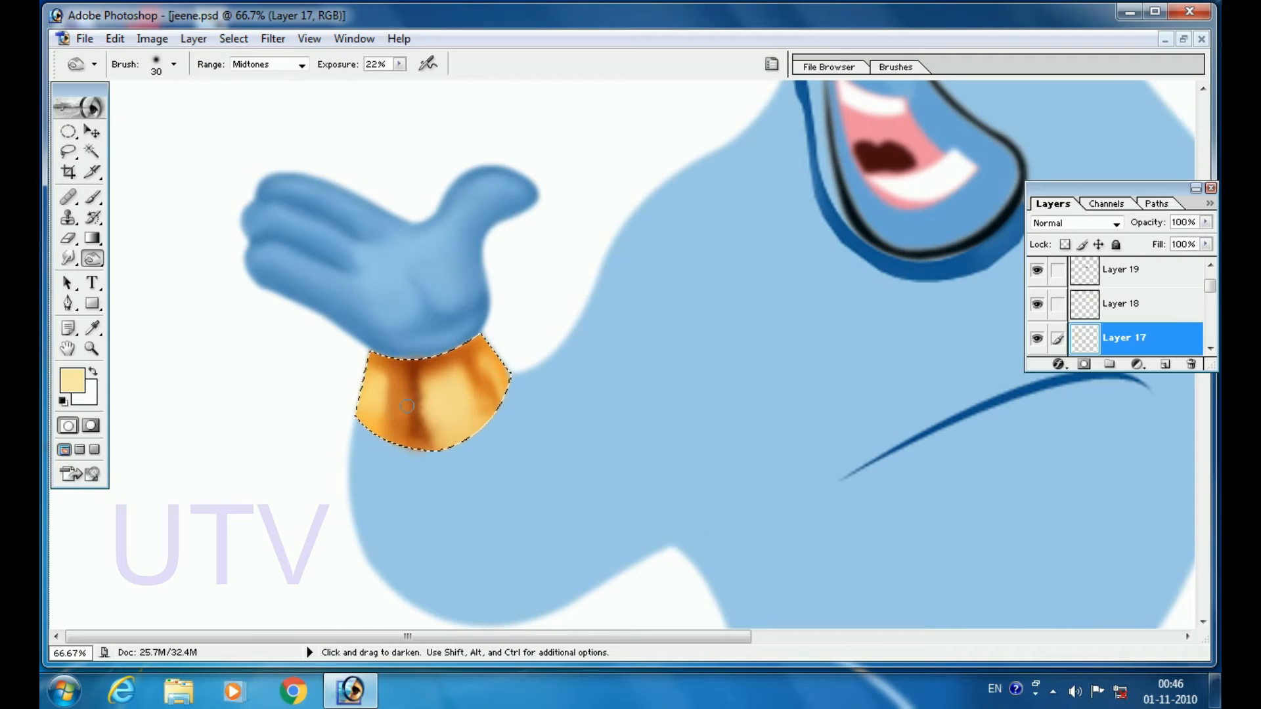
{"action": "left_click_drag", "start_coordinate": [399, 414], "coordinate": [409, 436]}
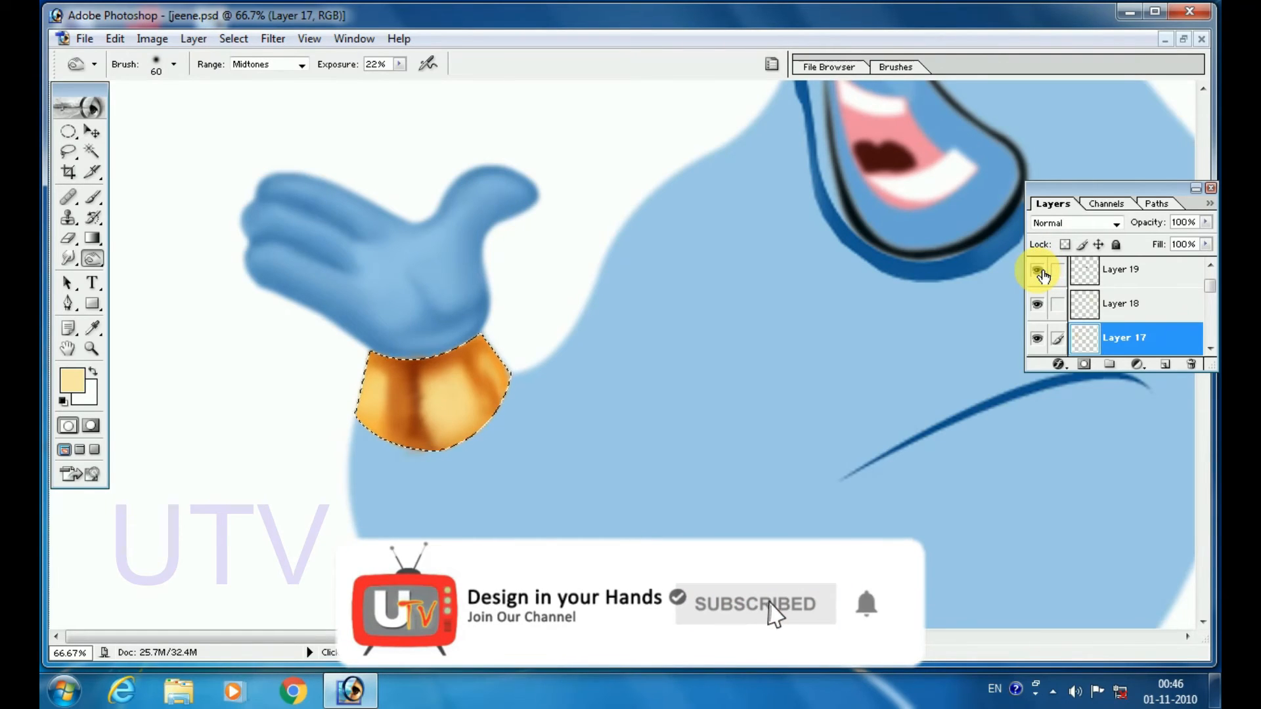
- Deselect the wristband and compare the whole genie figure with the Layer 21 reference
{"action": "key", "text": "ctrl+minus"}
{"action": "key", "text": "ctrl+minus"}
{"action": "key", "text": "ctrl+d"}
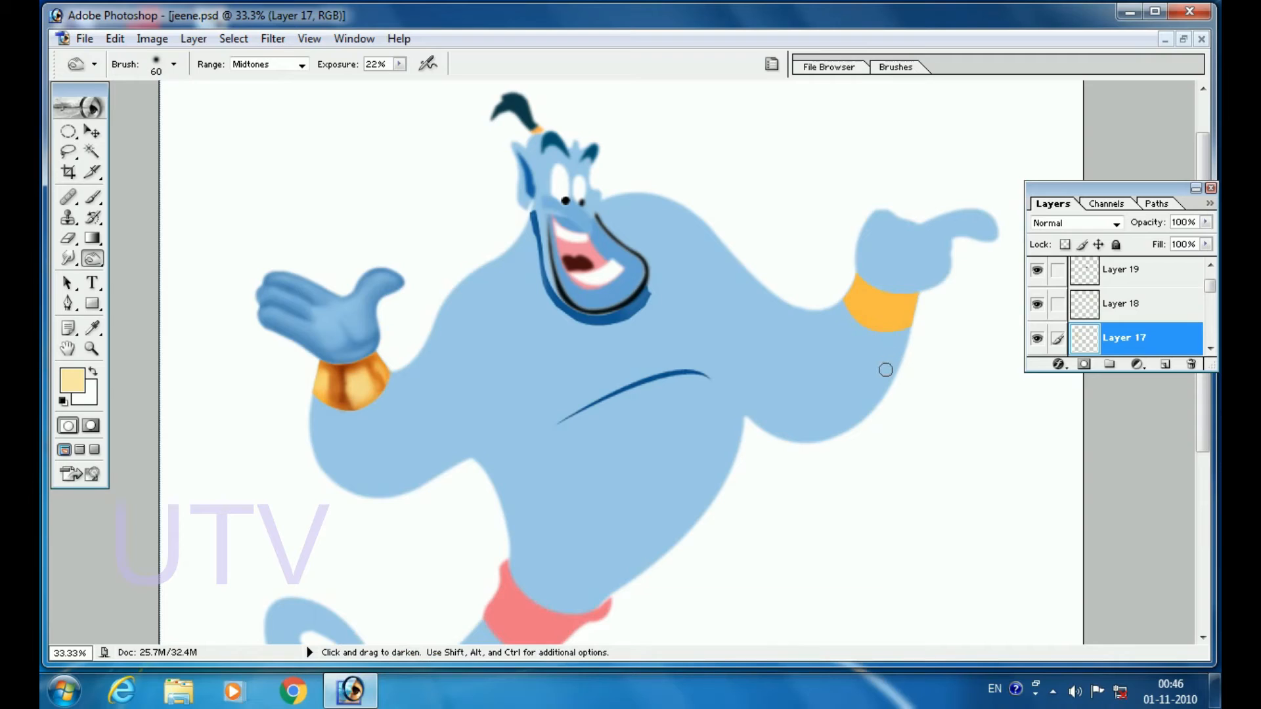
{"action": "left_click", "coordinate": [1038, 270]}
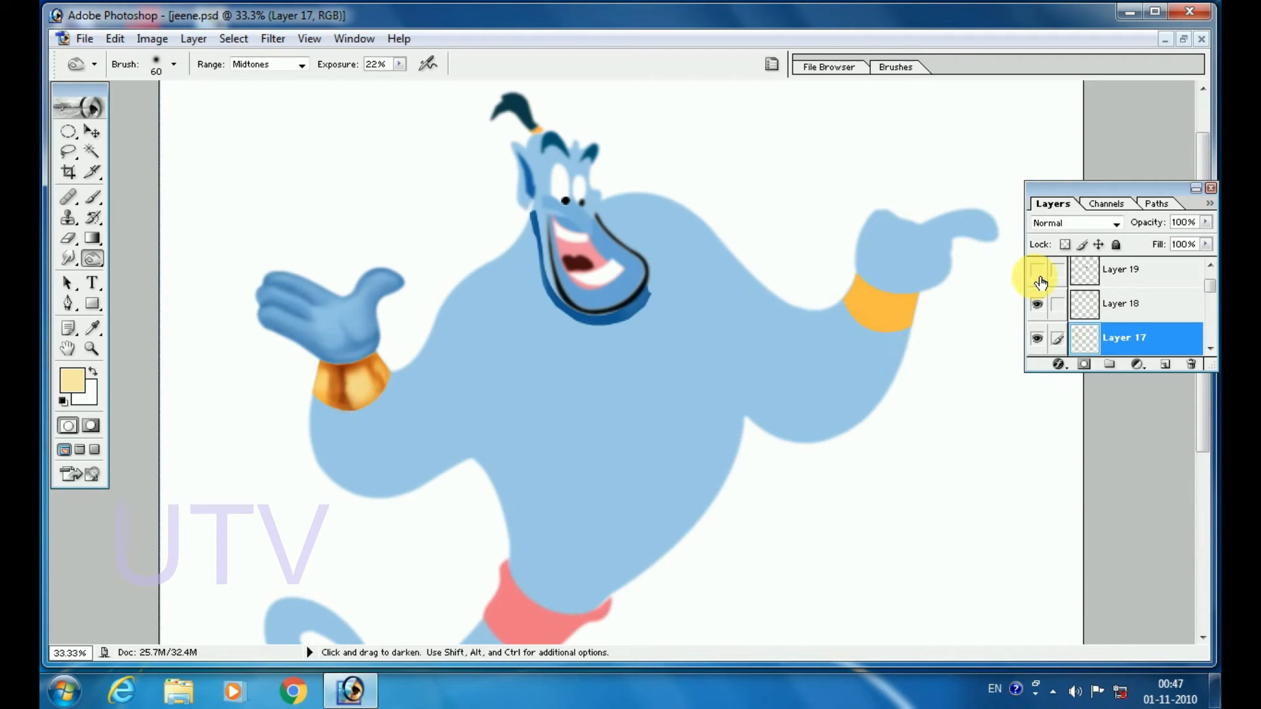
{"action": "left_click", "coordinate": [1037, 270]}
{"action": "scroll", "coordinate": [1042, 284], "scroll_direction": "up", "scroll_amount": 1}
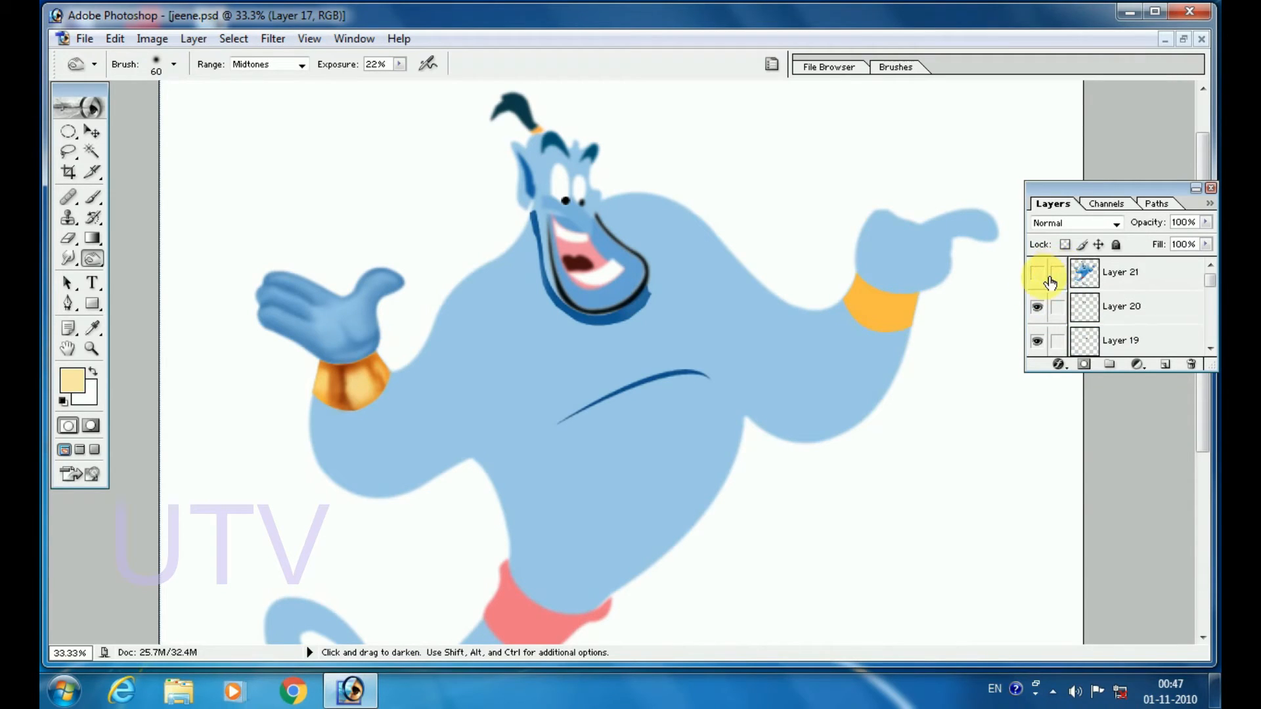
{"action": "left_click", "coordinate": [1040, 276]}
{"action": "left_click", "coordinate": [1039, 276]}
{"action": "left_click", "coordinate": [1041, 284]}
- Inspect the wristband close up by toggling Layer 17's visibility, and compare it with the Layer 21 reference
{"action": "key", "text": "ctrl+plus"}
{"action": "key", "text": "ctrl+plus"}
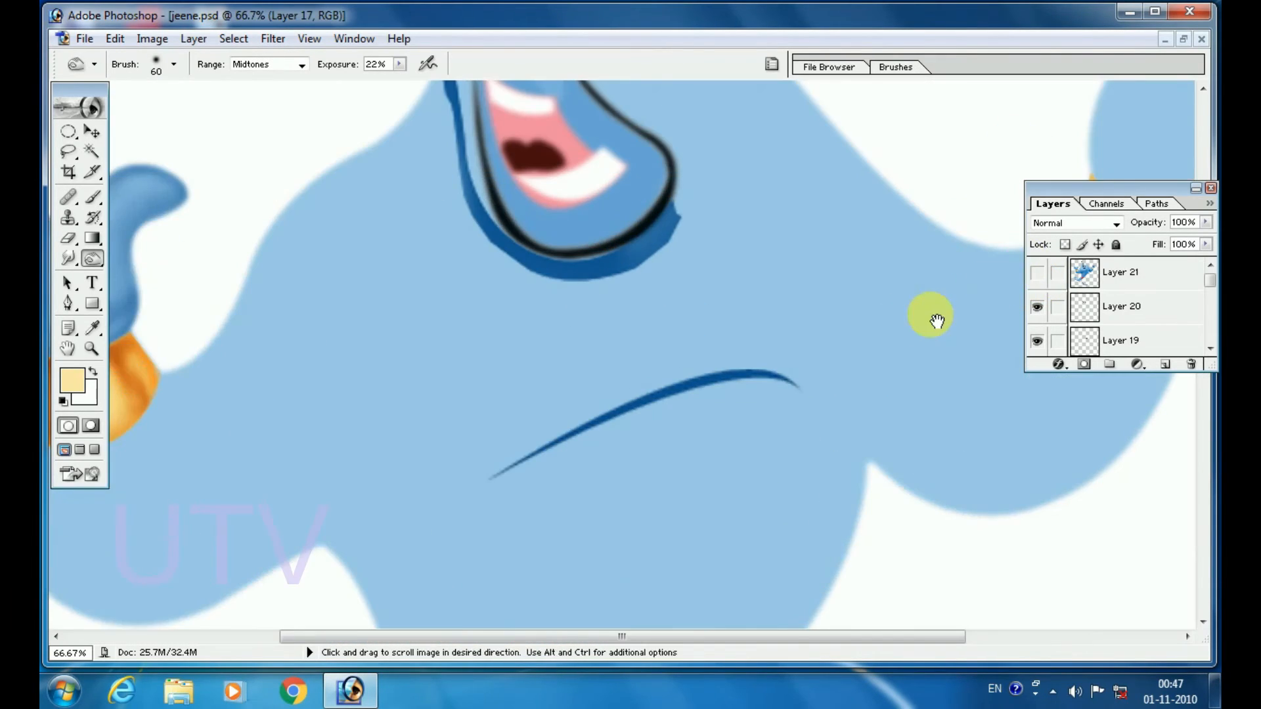
{"action": "left_click_drag", "start_coordinate": [929, 310], "coordinate": [858, 380]}
{"action": "left_click_drag", "start_coordinate": [550, 420], "coordinate": [558, 380]}
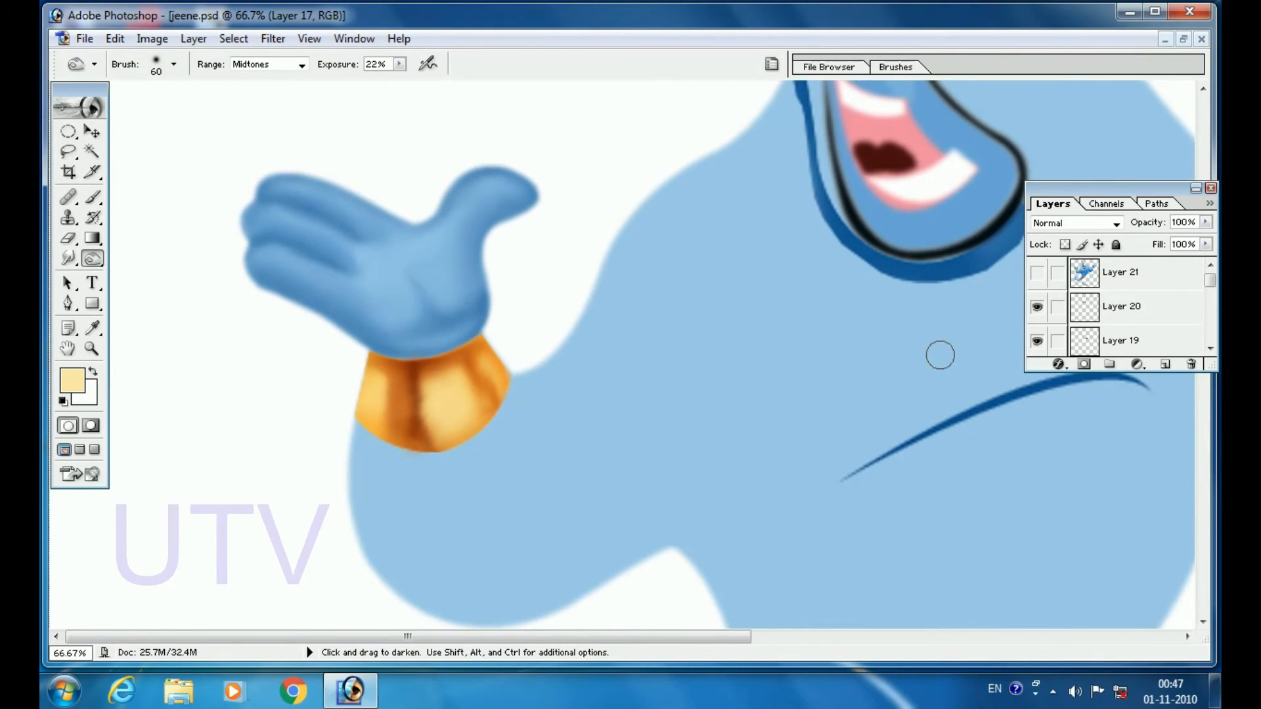
{"action": "scroll", "coordinate": [1133, 306], "scroll_direction": "down", "scroll_amount": 4}
{"action": "scroll", "coordinate": [1140, 306], "scroll_direction": "up", "scroll_amount": 2}
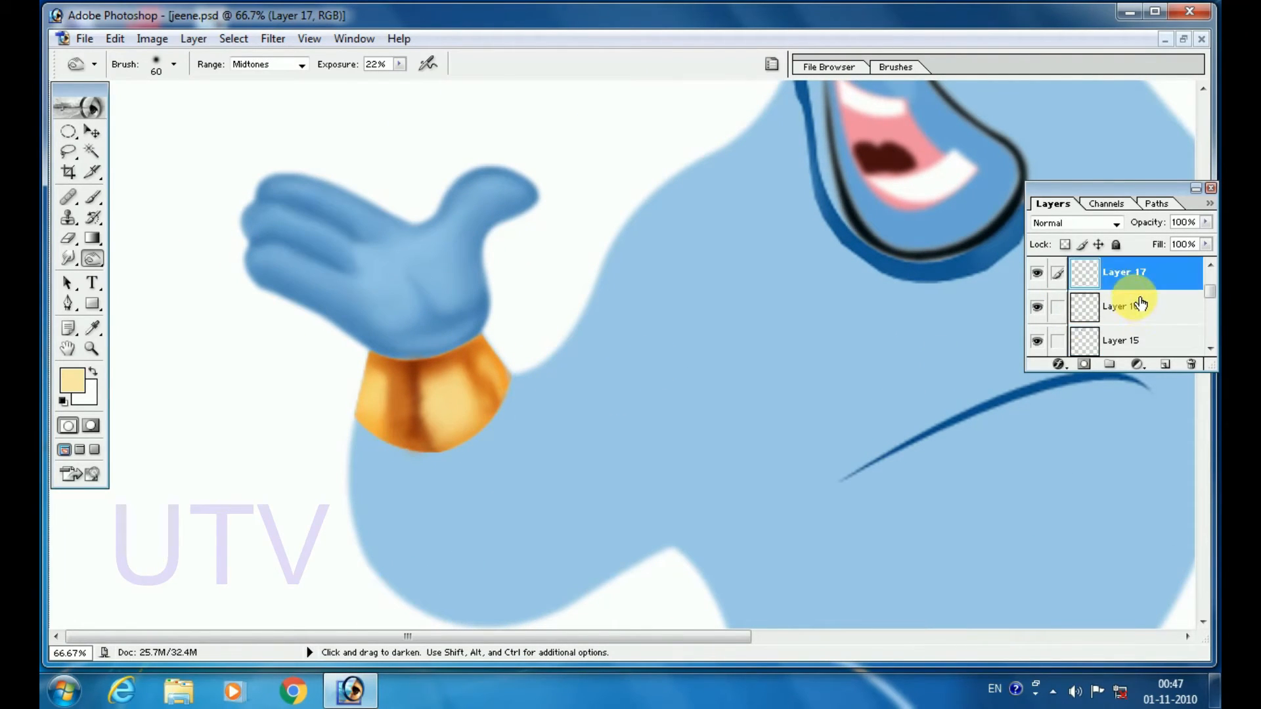
{"action": "left_click", "coordinate": [1036, 275]}
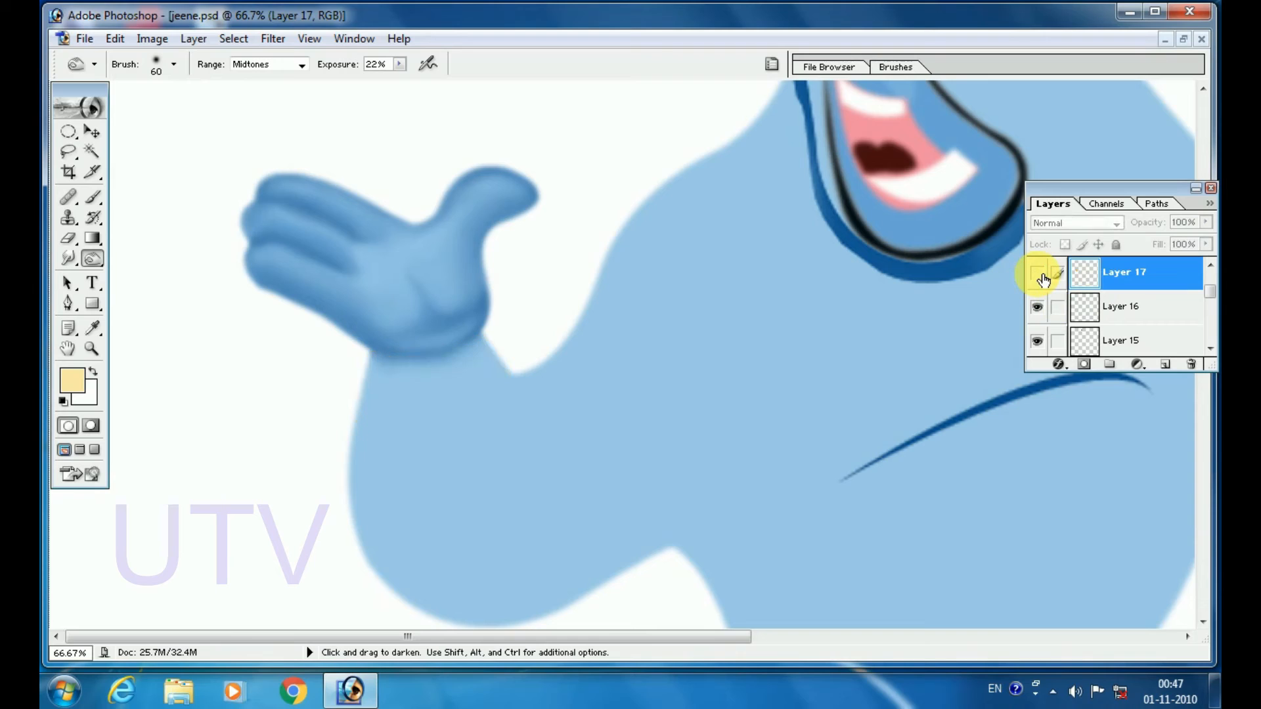
{"action": "left_click", "coordinate": [1036, 275]}
{"action": "scroll", "coordinate": [1112, 296], "scroll_direction": "up", "scroll_amount": 2}
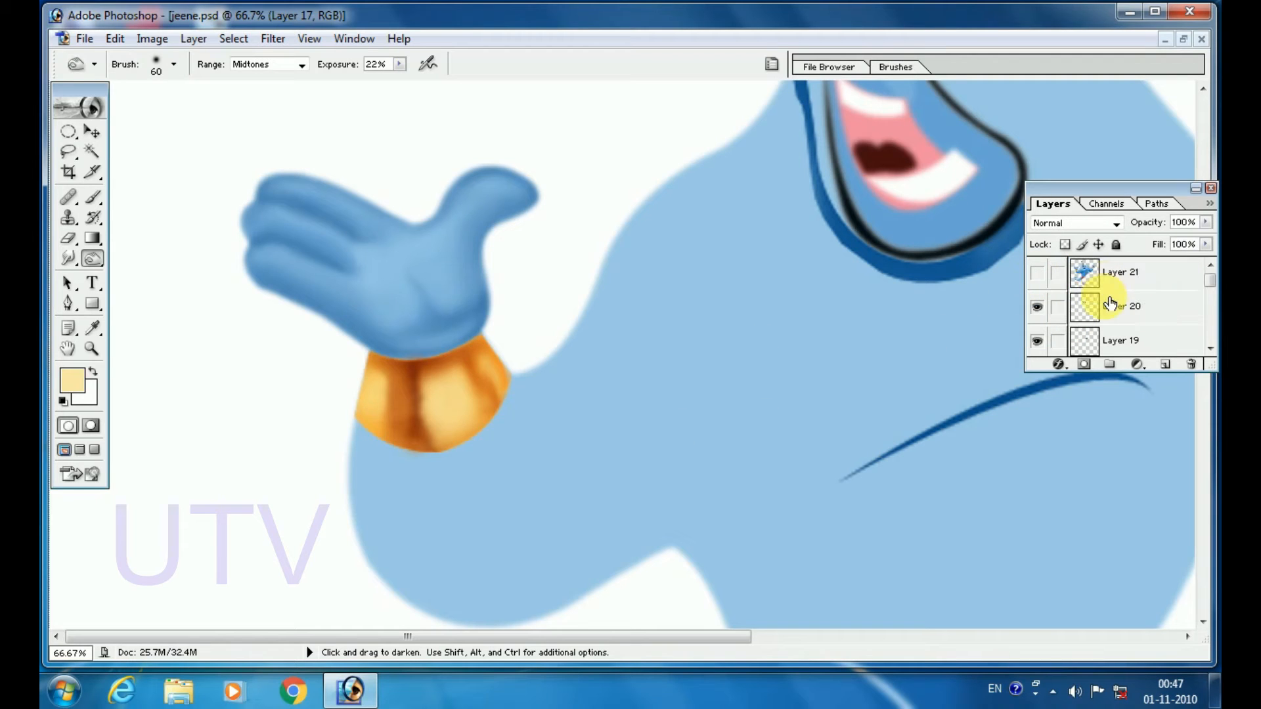
{"action": "left_click", "coordinate": [1038, 273]}
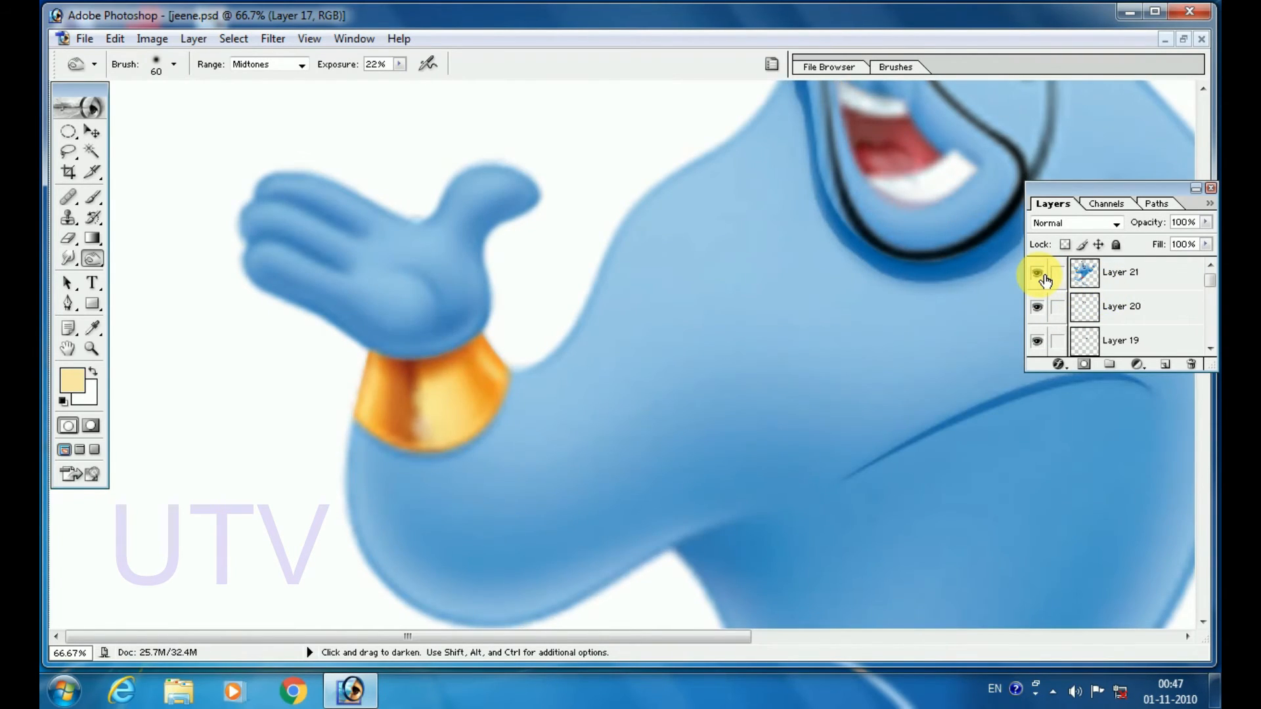
{"action": "left_click", "coordinate": [1044, 280]}
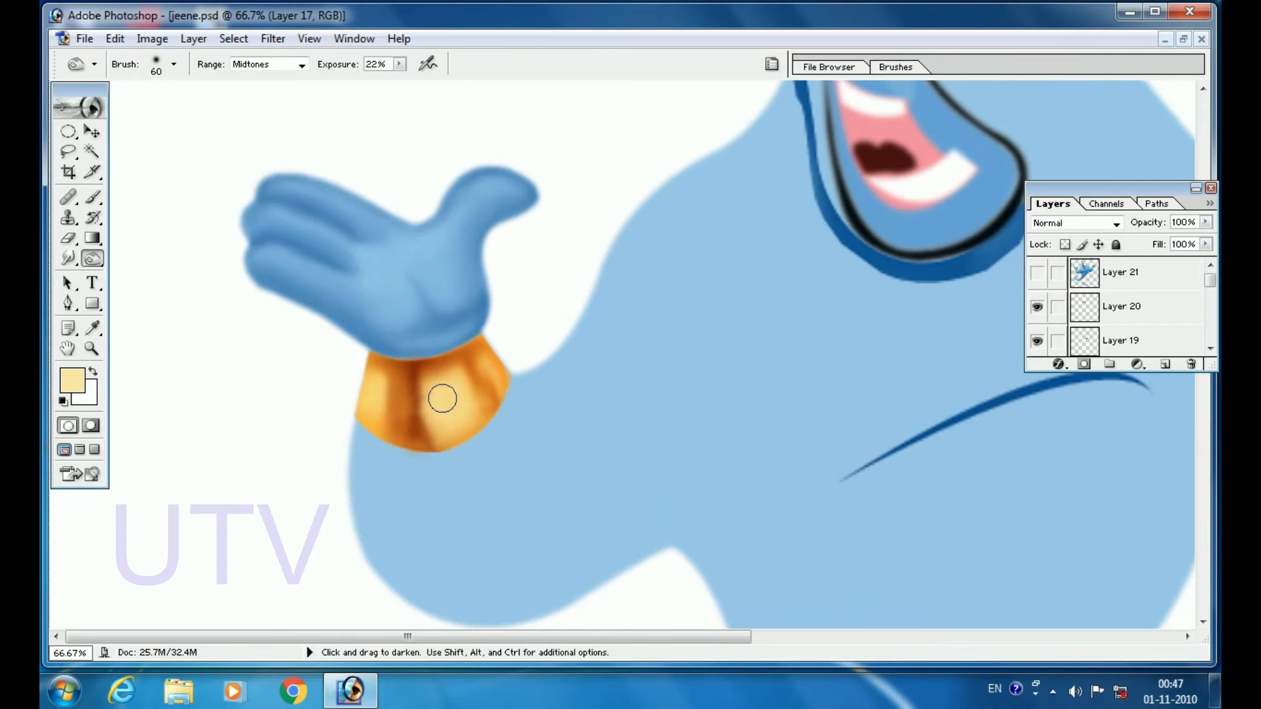
- Burn the middle of the wristband's dark stripe with a size 40 brush at 58% exposure
{"action": "key", "text": "bracketleft"}
{"action": "key", "text": "bracketleft"}
{"action": "left_click", "coordinate": [399, 64]}
{"action": "left_click_drag", "start_coordinate": [419, 83], "coordinate": [434, 82]}
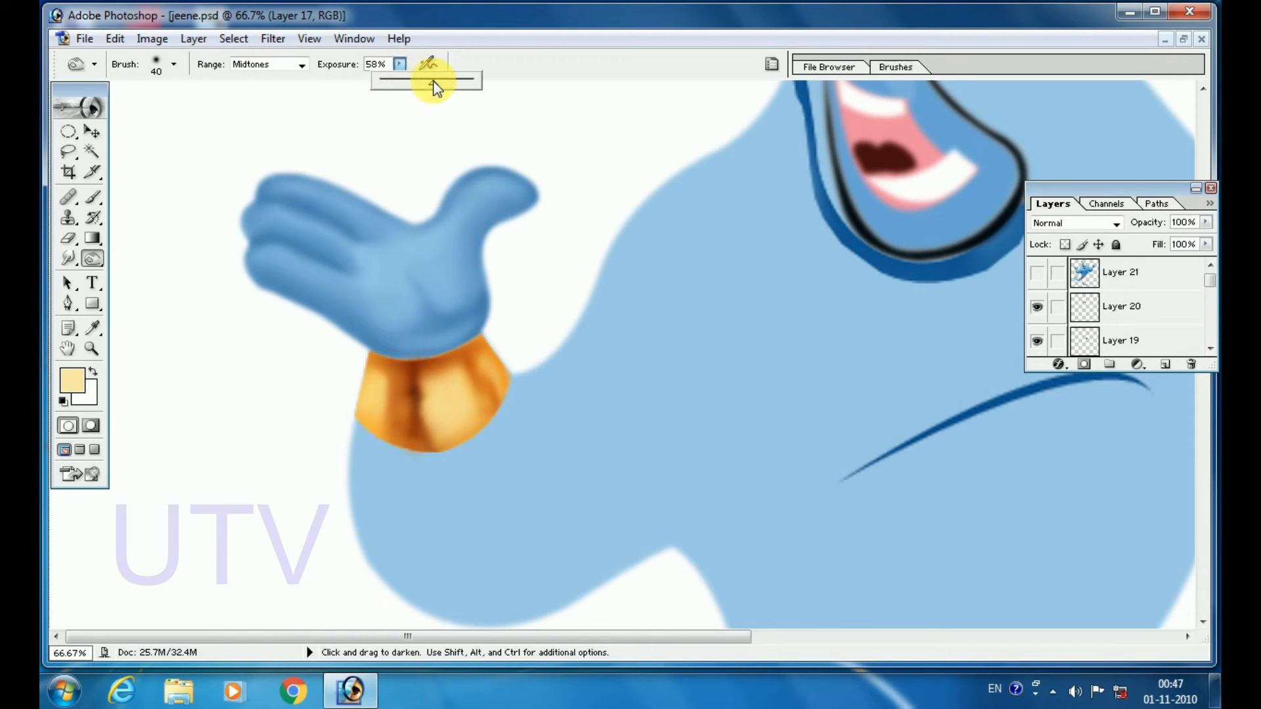
{"action": "left_click", "coordinate": [421, 412]}
{"action": "left_click_drag", "start_coordinate": [416, 418], "coordinate": [415, 415]}
{"action": "left_click", "coordinate": [935, 358], "text": "ctrl"}
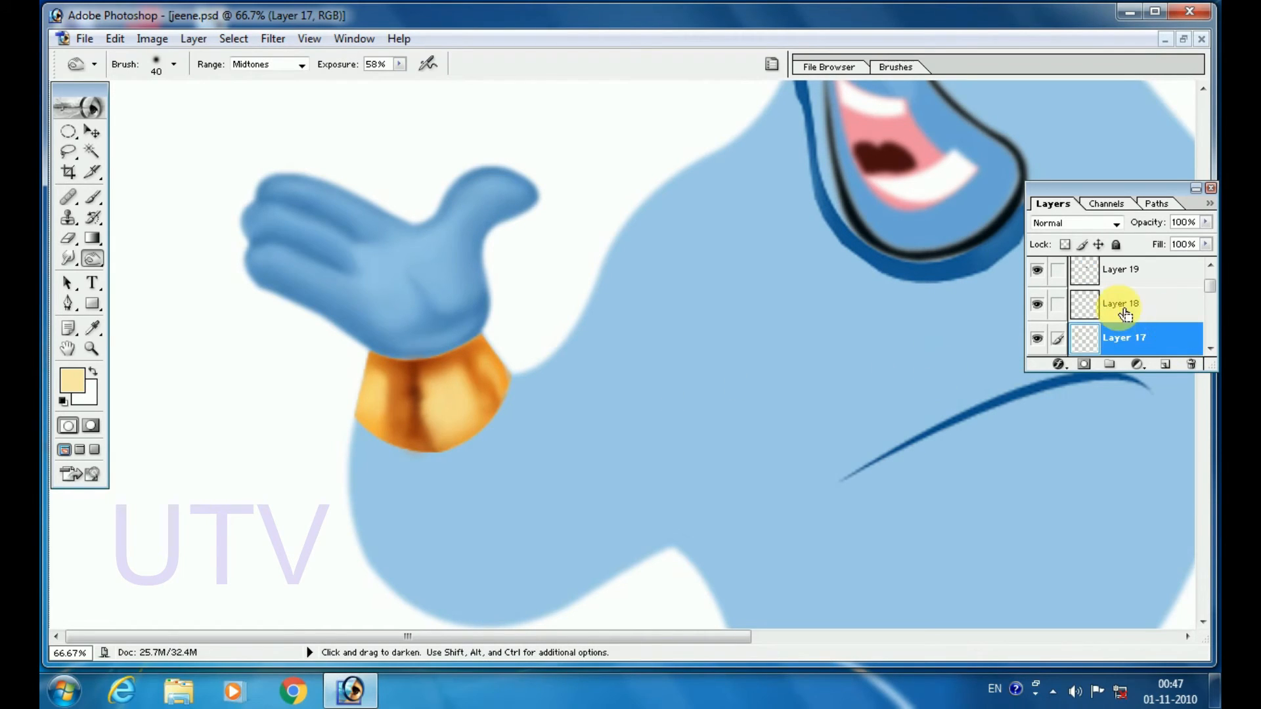
- Check Layer 17, try burning the dark stripe's right edge from top to middle, and undo the stroke
{"action": "scroll", "coordinate": [1125, 314], "scroll_direction": "down", "scroll_amount": 1}
{"action": "left_click", "coordinate": [1040, 306]}
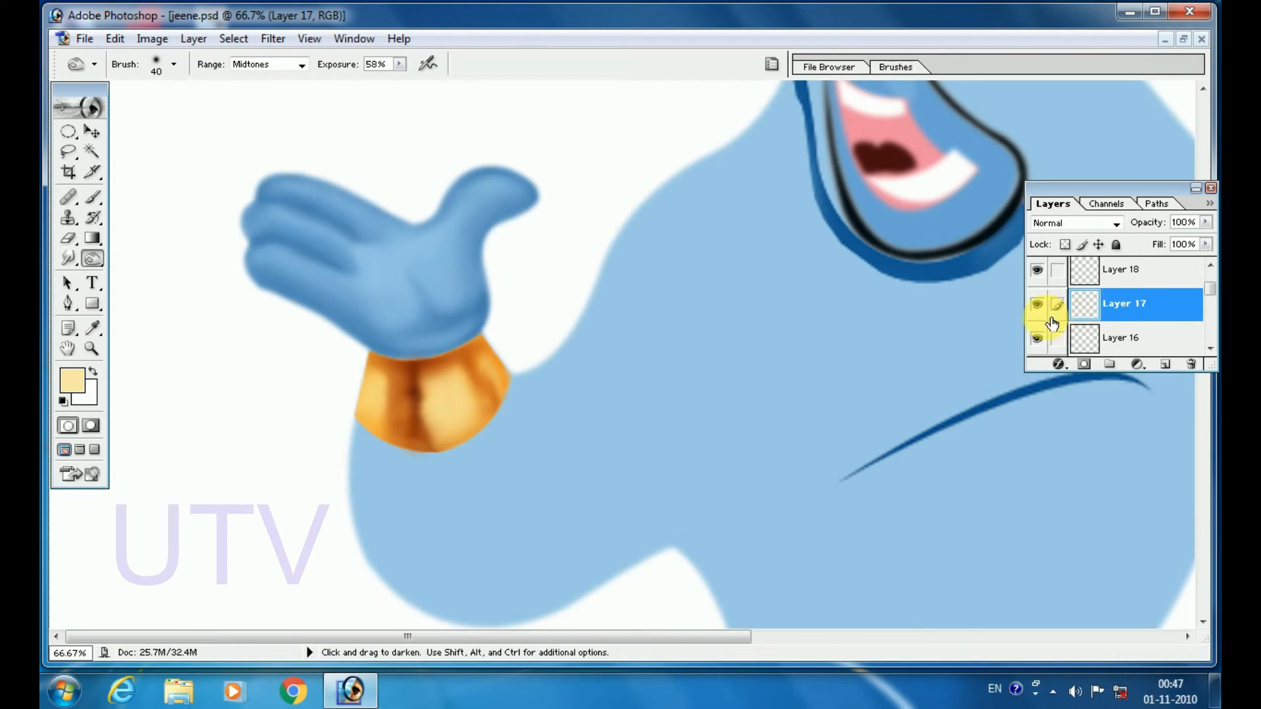
{"action": "left_click", "coordinate": [1038, 305]}
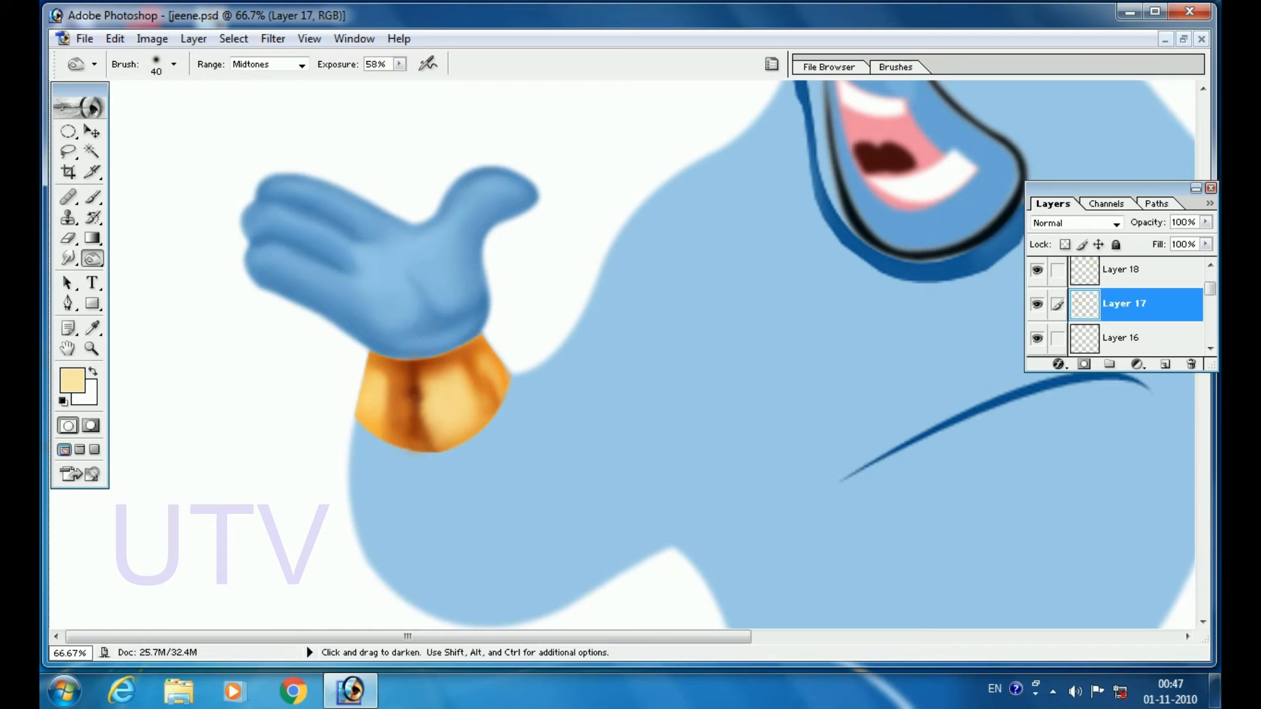
{"action": "left_click_drag", "start_coordinate": [433, 372], "coordinate": [414, 411]}
{"action": "key", "text": "ctrl+alt+z"}
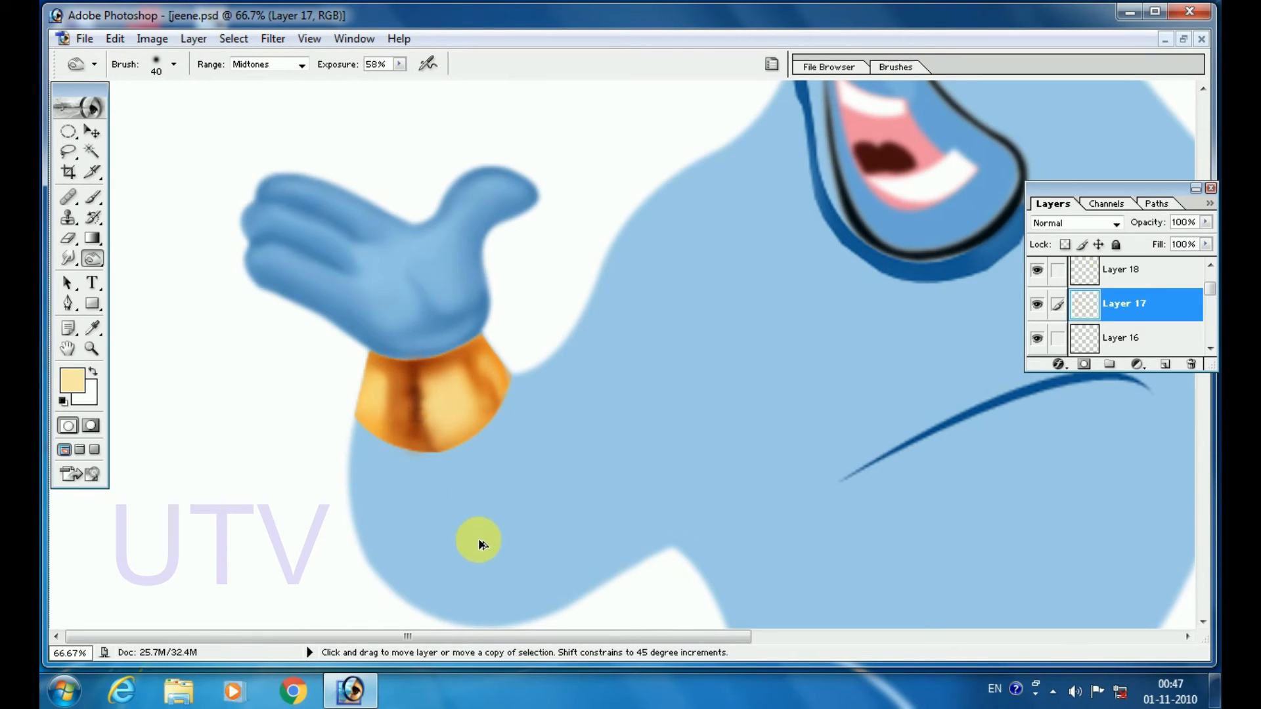
- Brush pale yellow over the highlight and the stripe's right edge at size 60 and 28% opacity, checking against Layer 21
{"action": "key", "text": "b"}
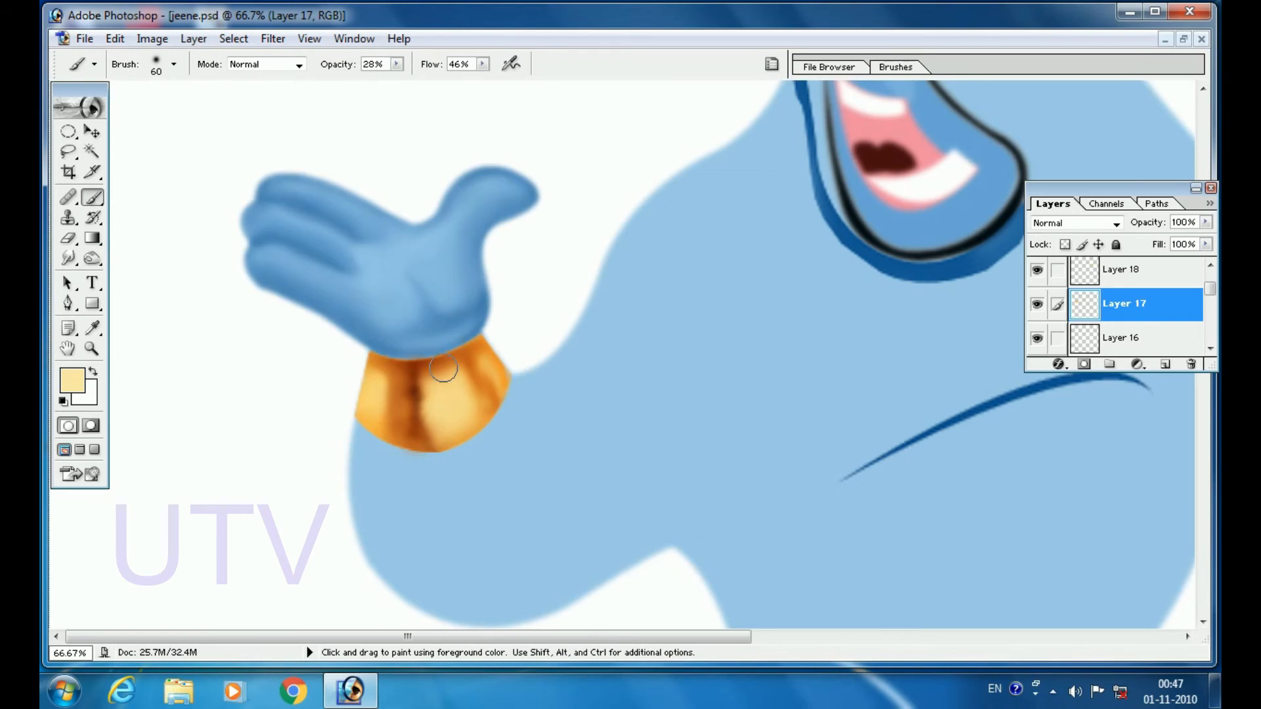
{"action": "left_click_drag", "start_coordinate": [434, 394], "coordinate": [422, 415]}
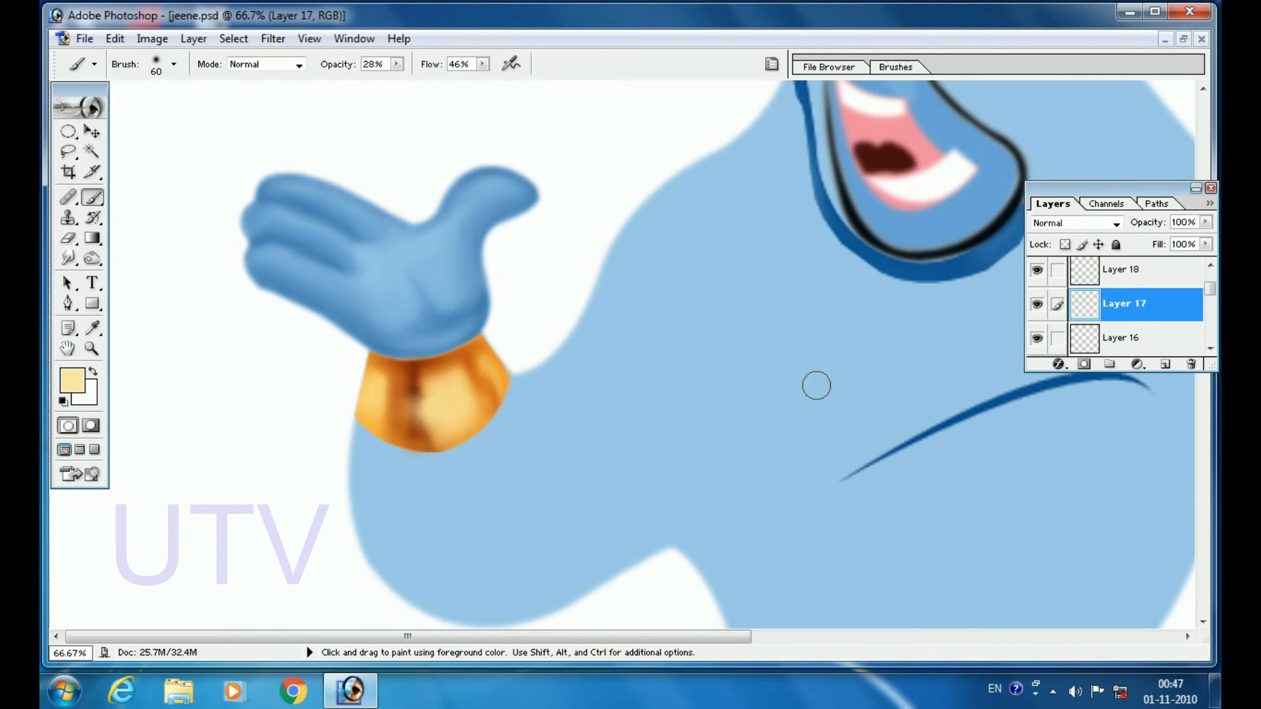
{"action": "scroll", "coordinate": [1048, 296], "scroll_direction": "up", "scroll_amount": 3}
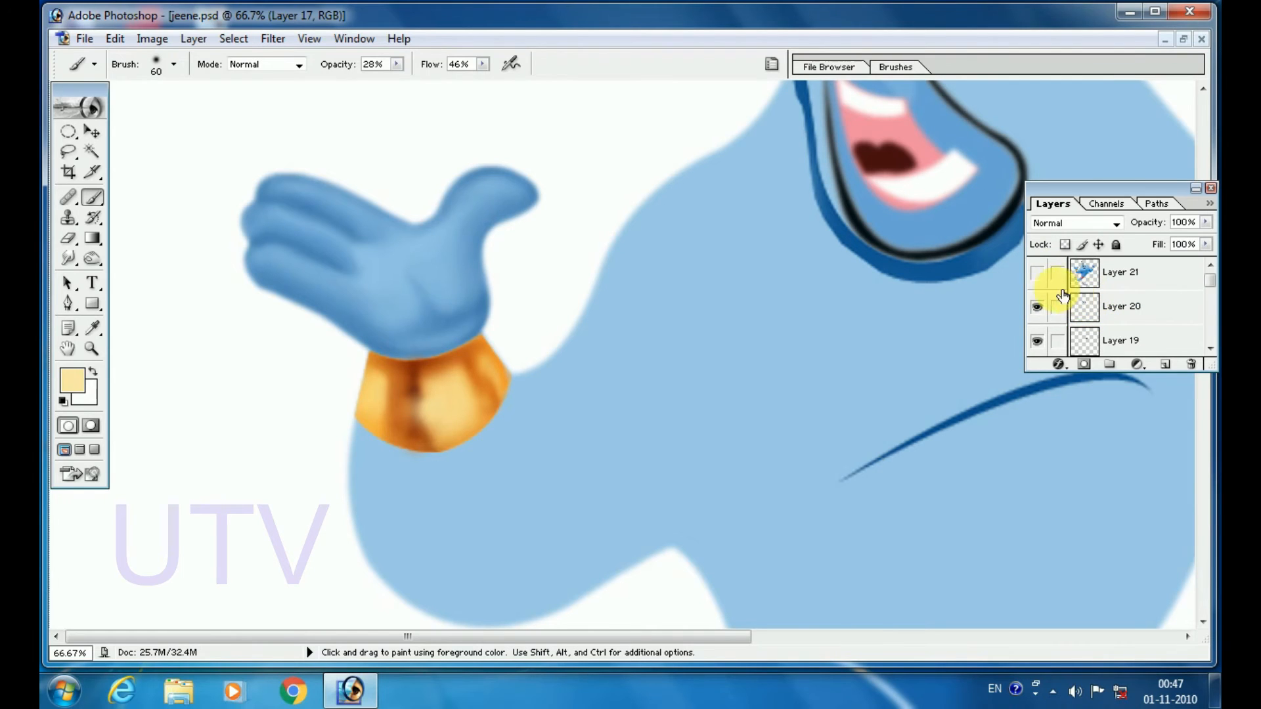
{"action": "left_click", "coordinate": [1043, 279]}
{"action": "left_click", "coordinate": [1043, 279]}
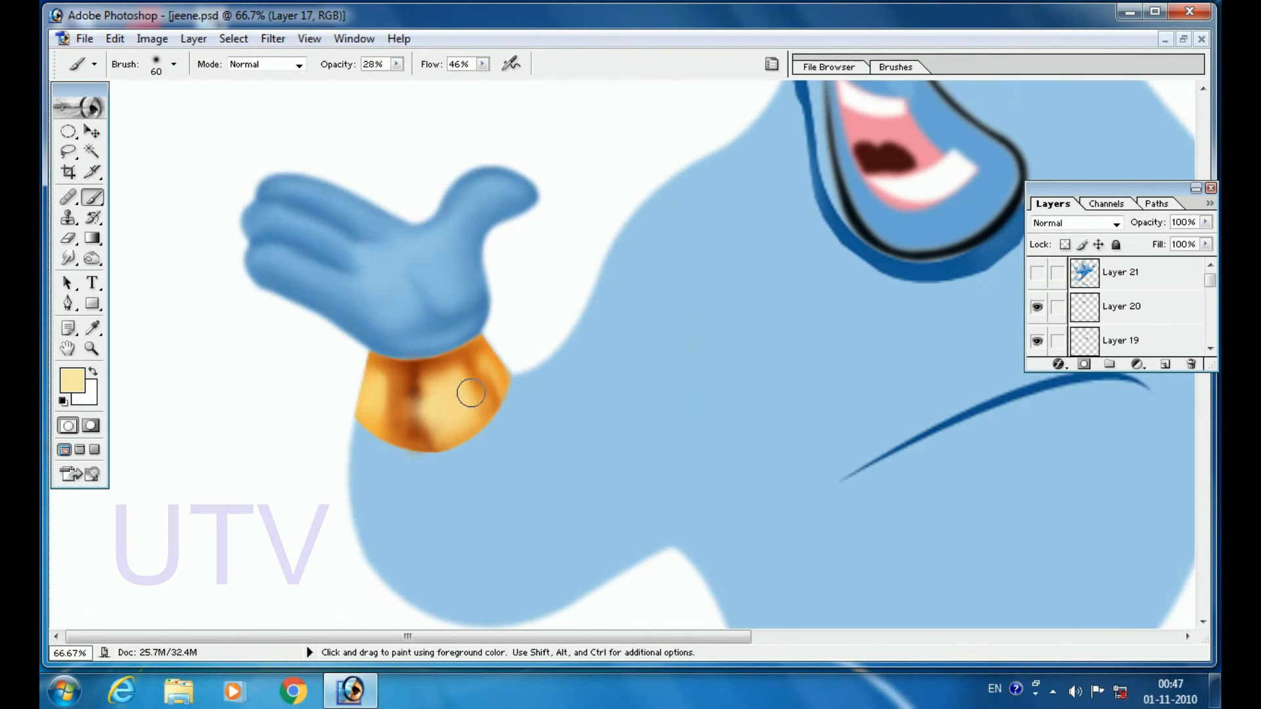
{"action": "mouse_move", "coordinate": [421, 396]}
{"action": "left_mouse_down"}
{"action": "mouse_move", "coordinate": [426, 432]}
{"action": "mouse_move", "coordinate": [461, 420]}
{"action": "mouse_move", "coordinate": [439, 392]}
{"action": "mouse_move", "coordinate": [418, 402]}
{"action": "mouse_move", "coordinate": [391, 389]}
{"action": "mouse_move", "coordinate": [369, 433]}
{"action": "left_mouse_up"}
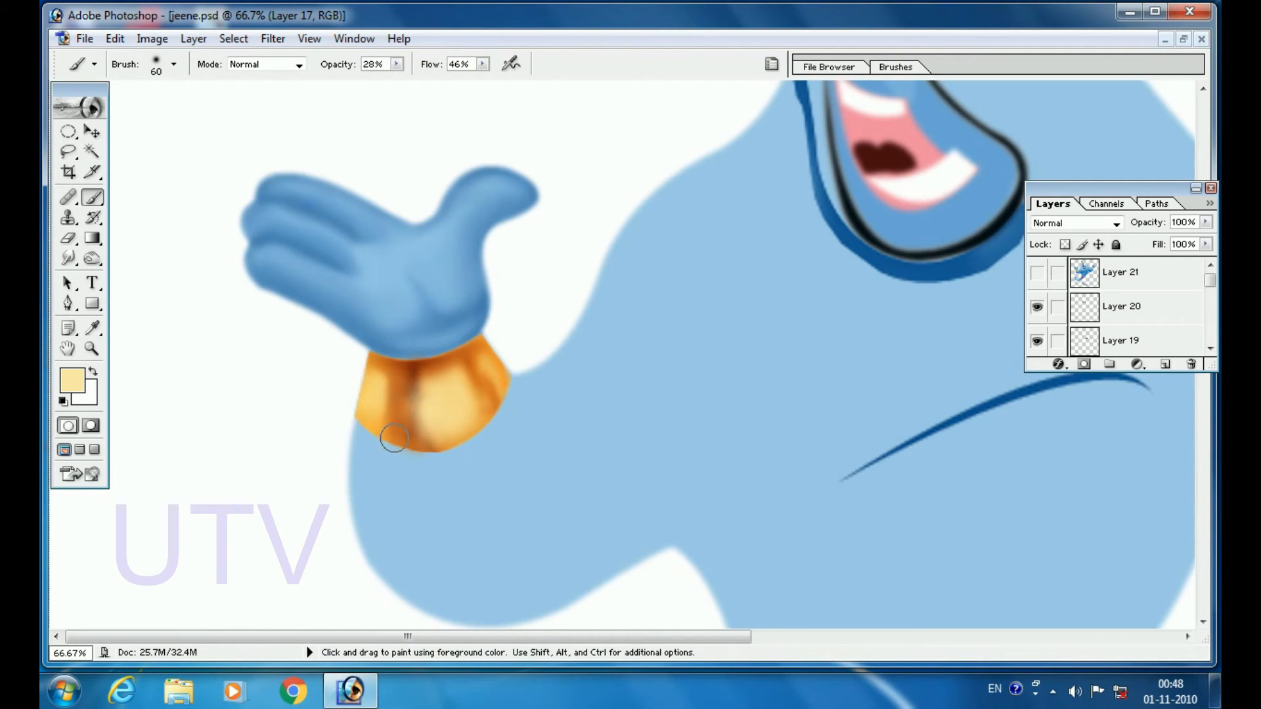
- Burn down the length of the dark stripe at 58% exposure with size 40 and 50 brushes, comparing with Layer 21
{"action": "left_click", "coordinate": [92, 258]}
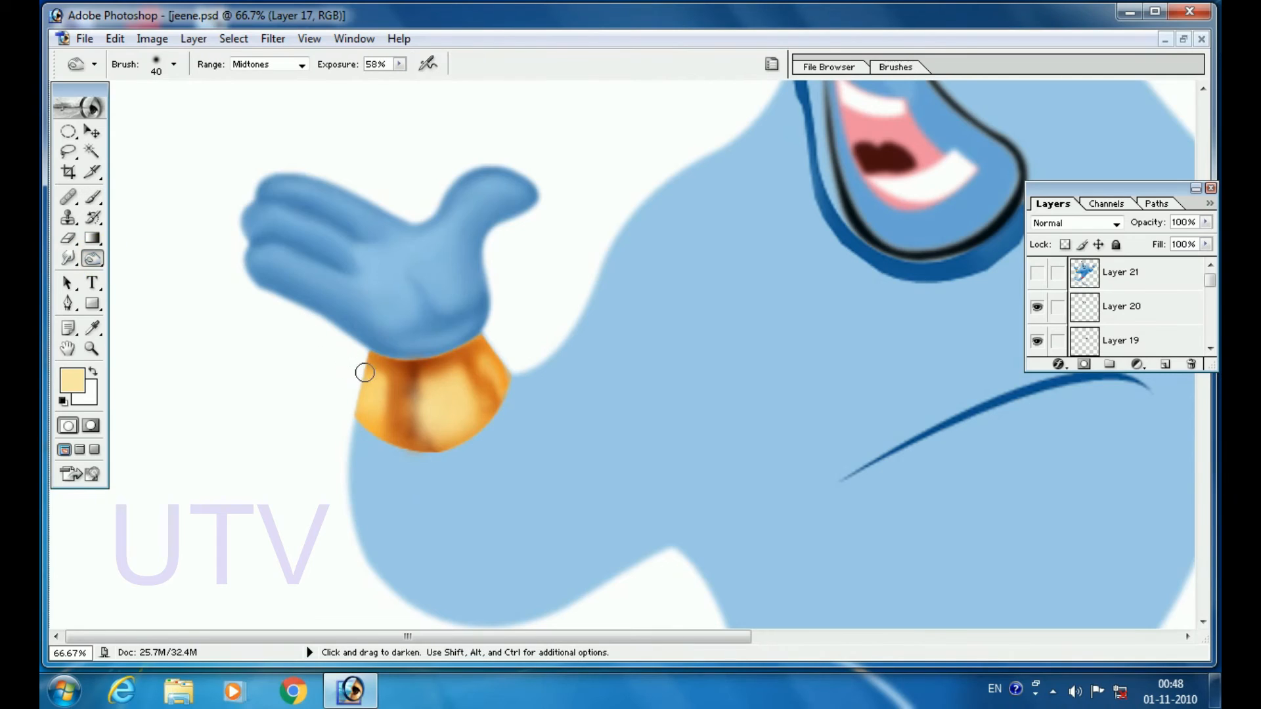
{"action": "left_click_drag", "start_coordinate": [410, 377], "coordinate": [400, 418]}
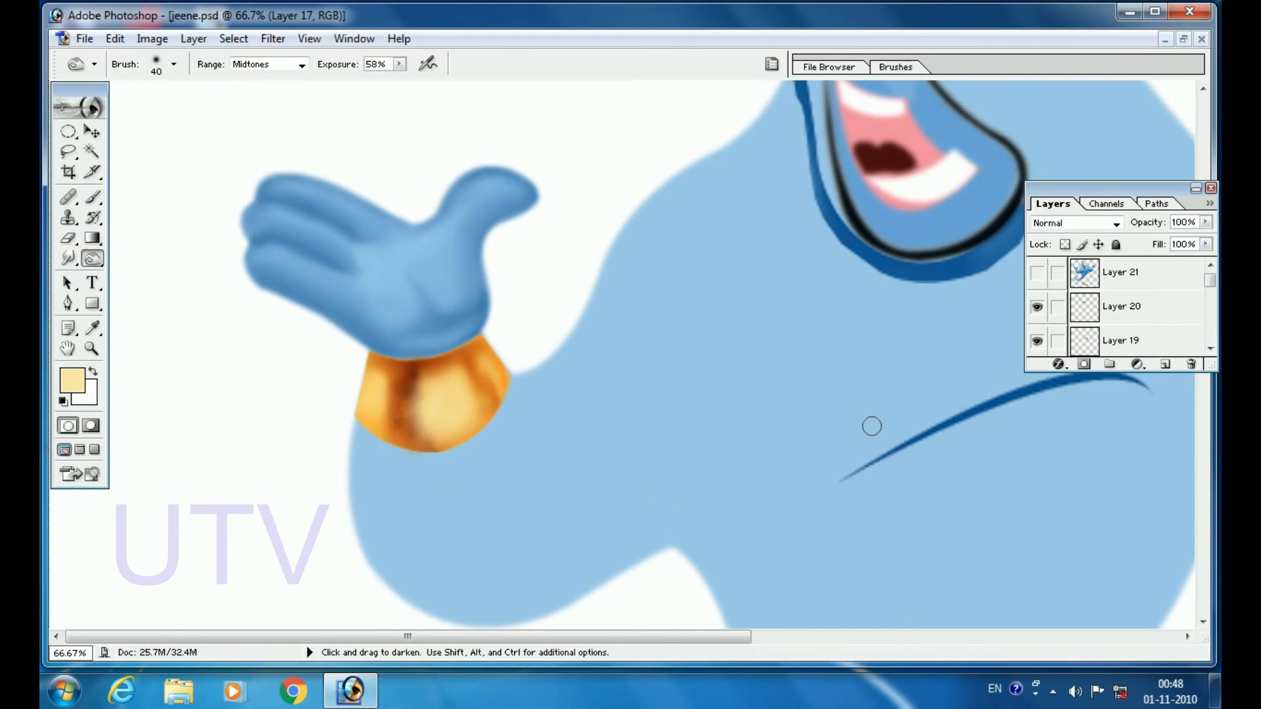
{"action": "left_click", "coordinate": [1037, 273]}
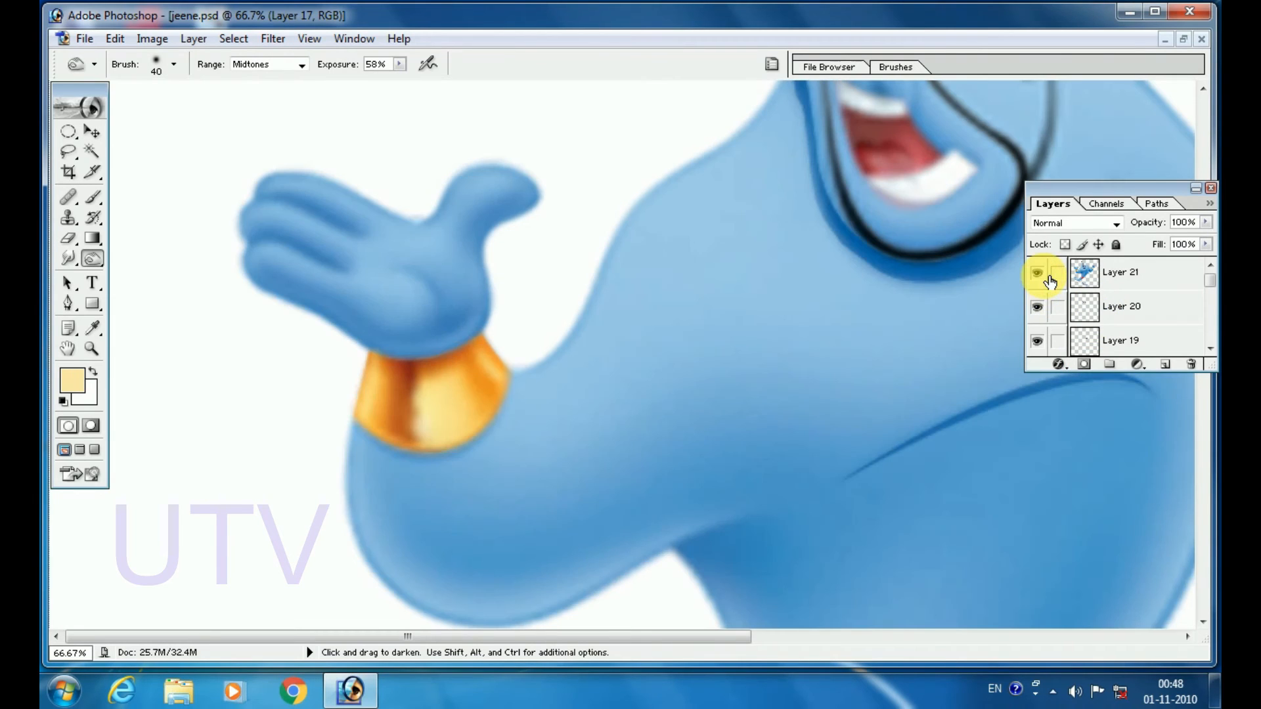
{"action": "left_click", "coordinate": [1037, 273]}
{"action": "left_click", "coordinate": [416, 386], "text": "alt"}
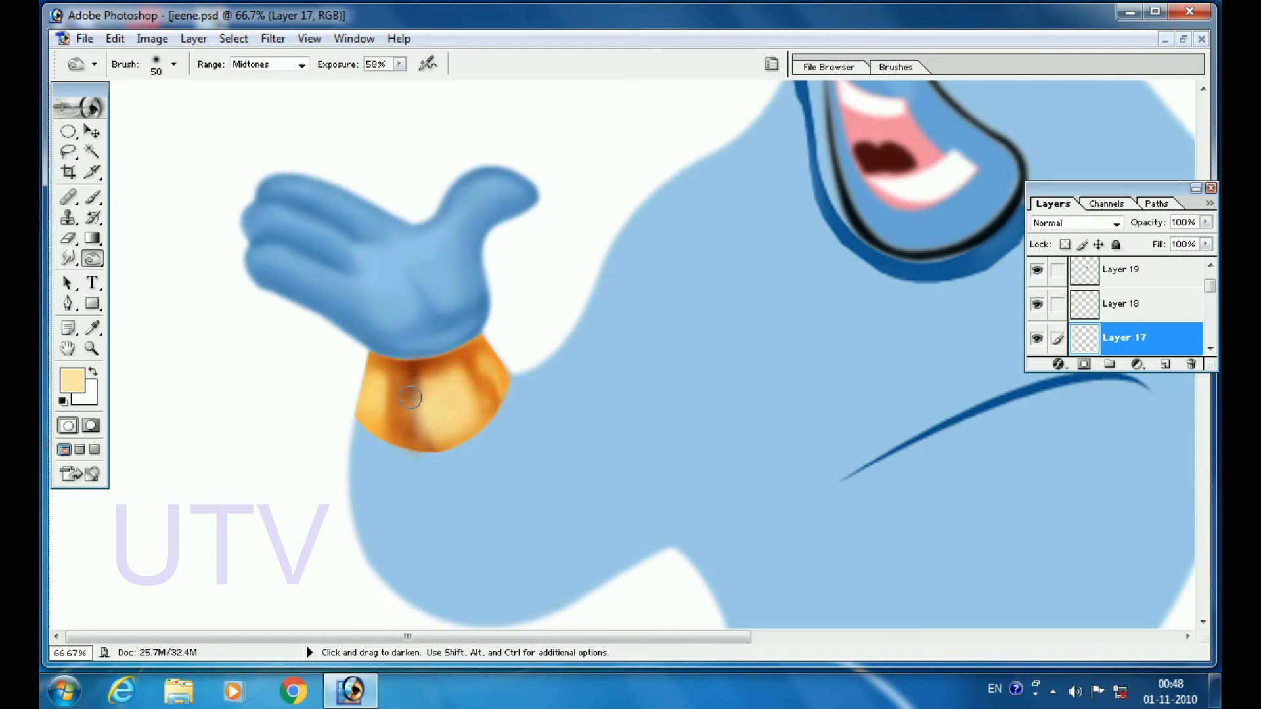
{"action": "left_click_drag", "start_coordinate": [410, 397], "coordinate": [406, 434]}
- Burn the stripe's upper part and the wristband's left side at size 60 and 29% exposure, and compare with Layer 21
{"action": "left_click", "coordinate": [399, 64]}
{"action": "left_click", "coordinate": [374, 84]}
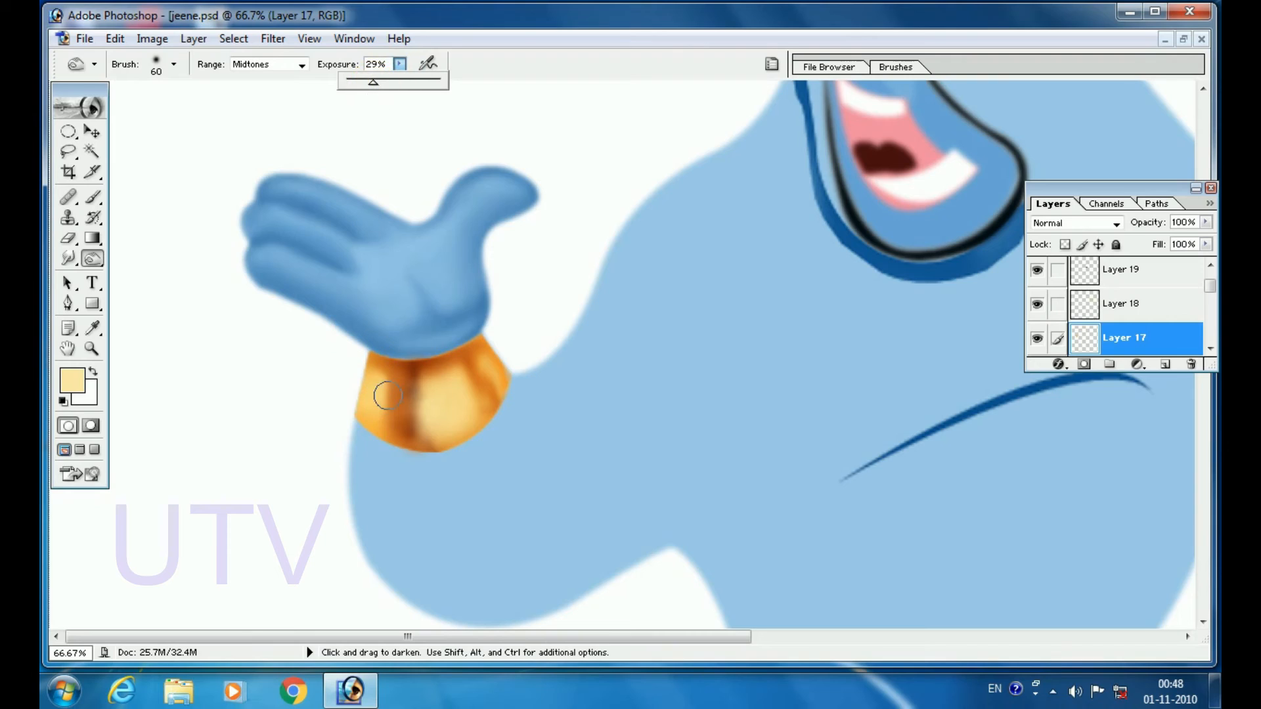
{"action": "left_click", "coordinate": [399, 379]}
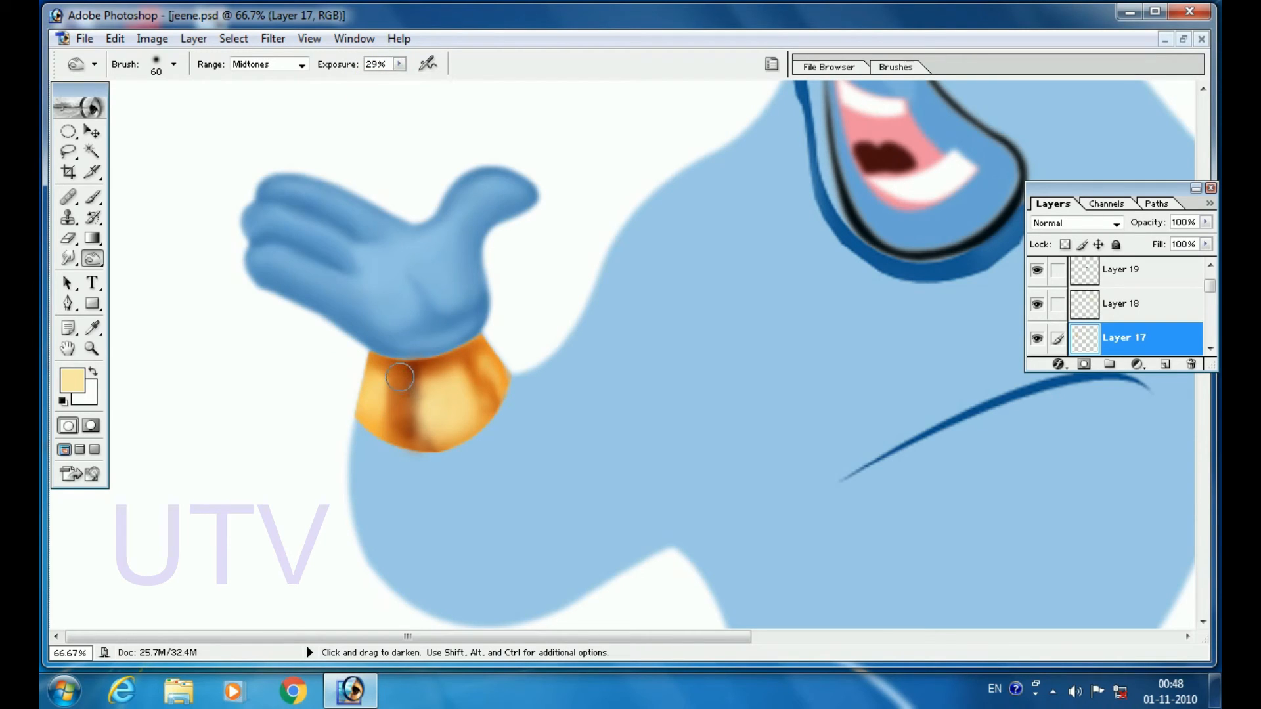
{"action": "mouse_move", "coordinate": [399, 379]}
{"action": "left_mouse_down"}
{"action": "mouse_move", "coordinate": [398, 431]}
{"action": "mouse_move", "coordinate": [337, 404]}
{"action": "mouse_move", "coordinate": [377, 432]}
{"action": "mouse_move", "coordinate": [347, 416]}
{"action": "left_mouse_up"}
{"action": "left_click", "coordinate": [1038, 271]}
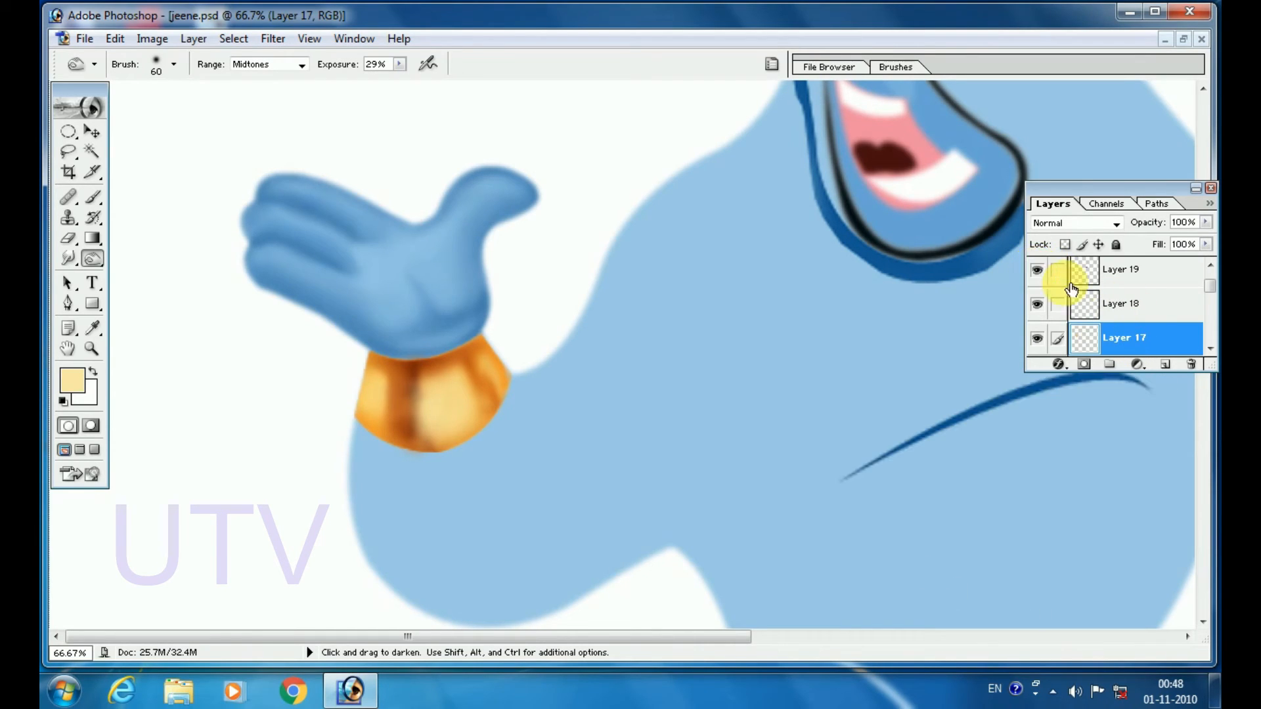
{"action": "scroll", "coordinate": [1116, 309], "scroll_direction": "up", "scroll_amount": 2}
{"action": "left_click", "coordinate": [1038, 271]}
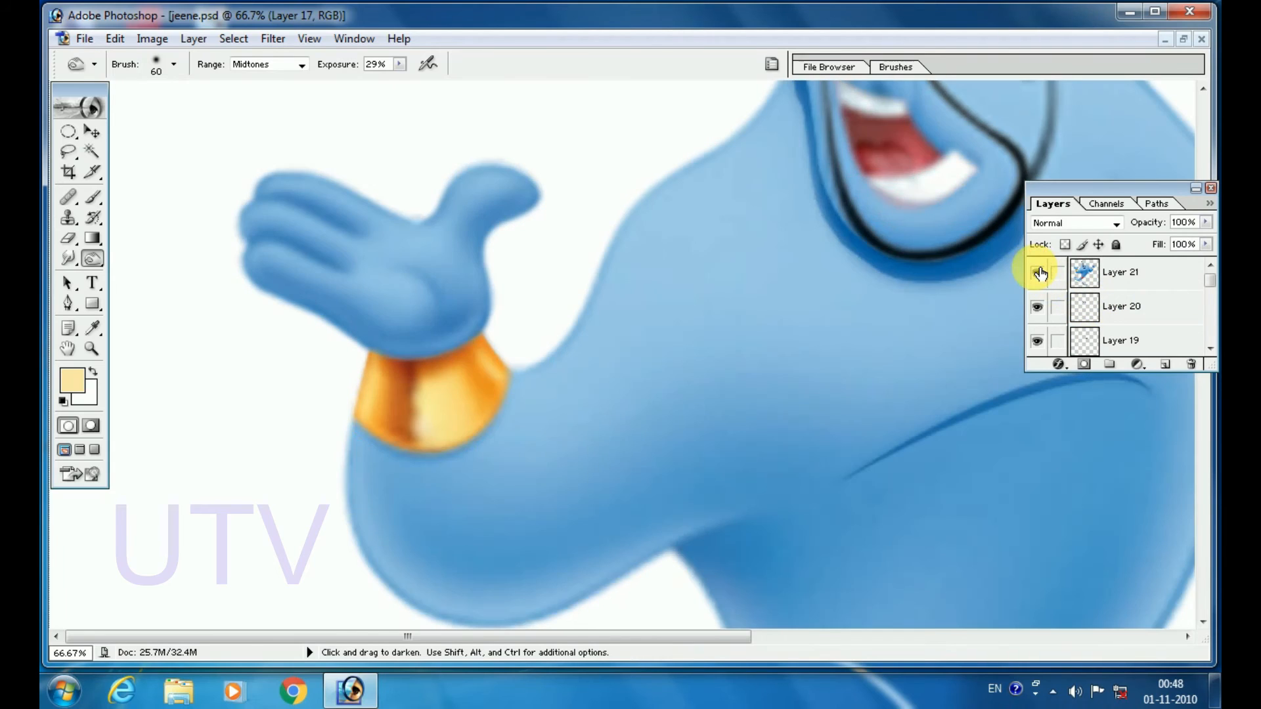
{"action": "left_click", "coordinate": [1038, 272]}
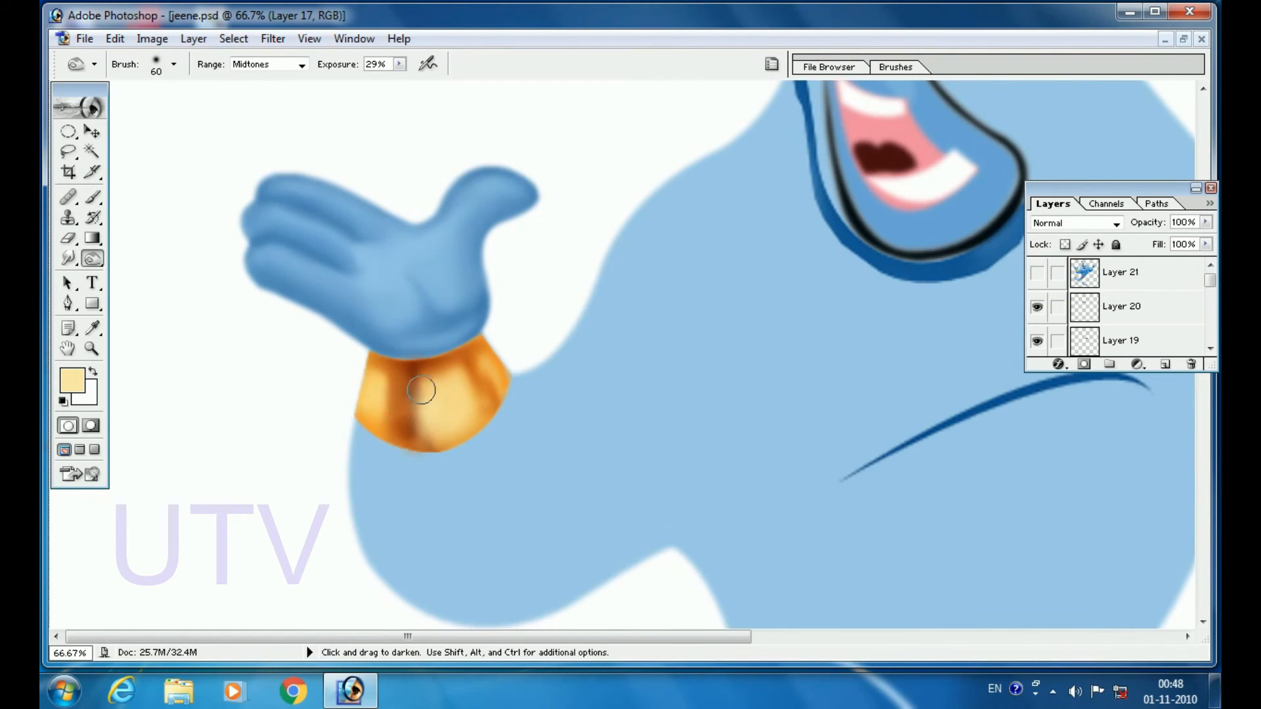
- Burn the wristband's right side at 29% exposure, and smudge its lower edge with a size 40 brush at 50% strength
{"action": "left_click_drag", "start_coordinate": [470, 370], "coordinate": [491, 412]}
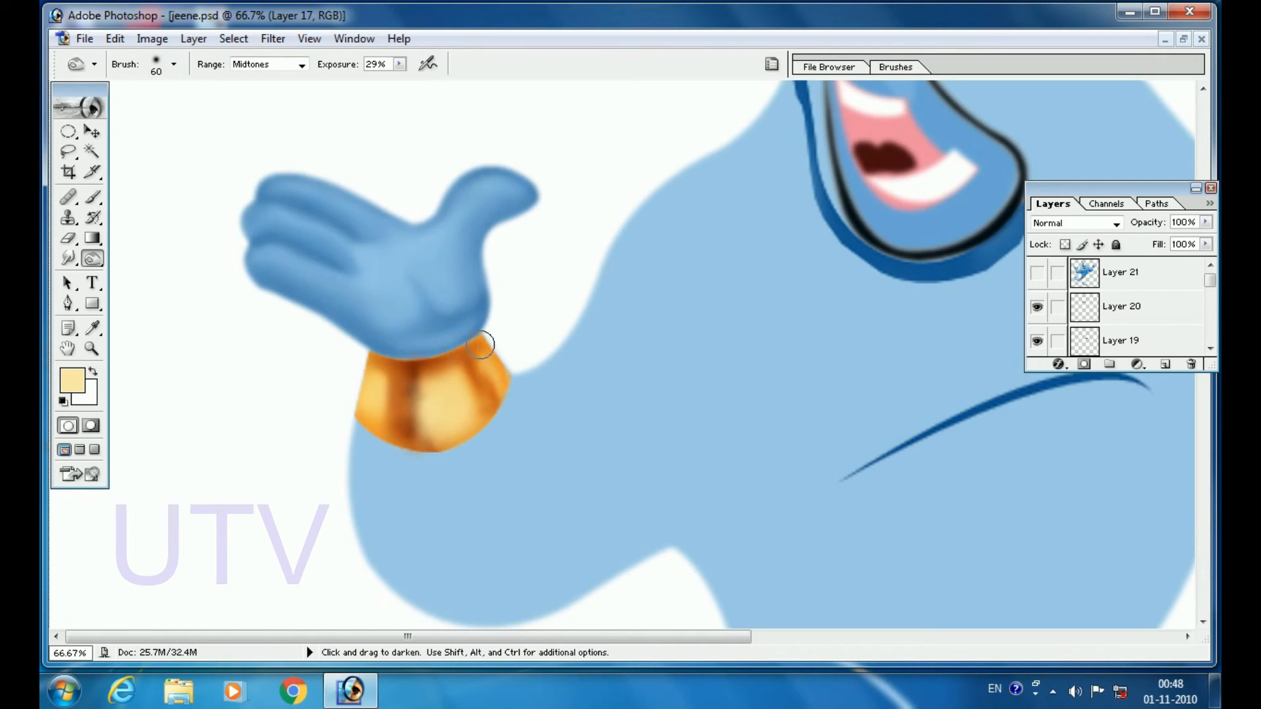
{"action": "left_click", "coordinate": [67, 258]}
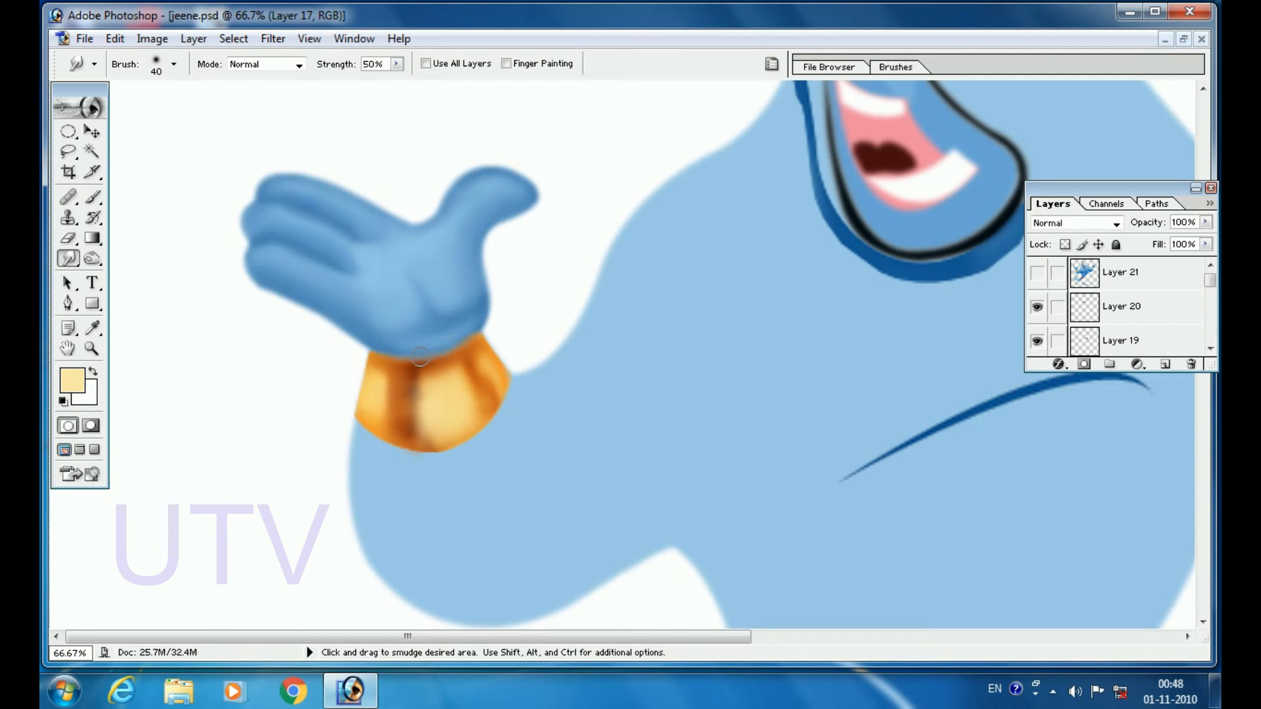
{"action": "mouse_move", "coordinate": [373, 406]}
{"action": "left_mouse_down"}
{"action": "mouse_move", "coordinate": [445, 465]}
{"action": "mouse_move", "coordinate": [427, 444]}
{"action": "mouse_move", "coordinate": [493, 424]}
{"action": "mouse_move", "coordinate": [509, 376]}
{"action": "mouse_move", "coordinate": [468, 432]}
{"action": "left_mouse_up"}
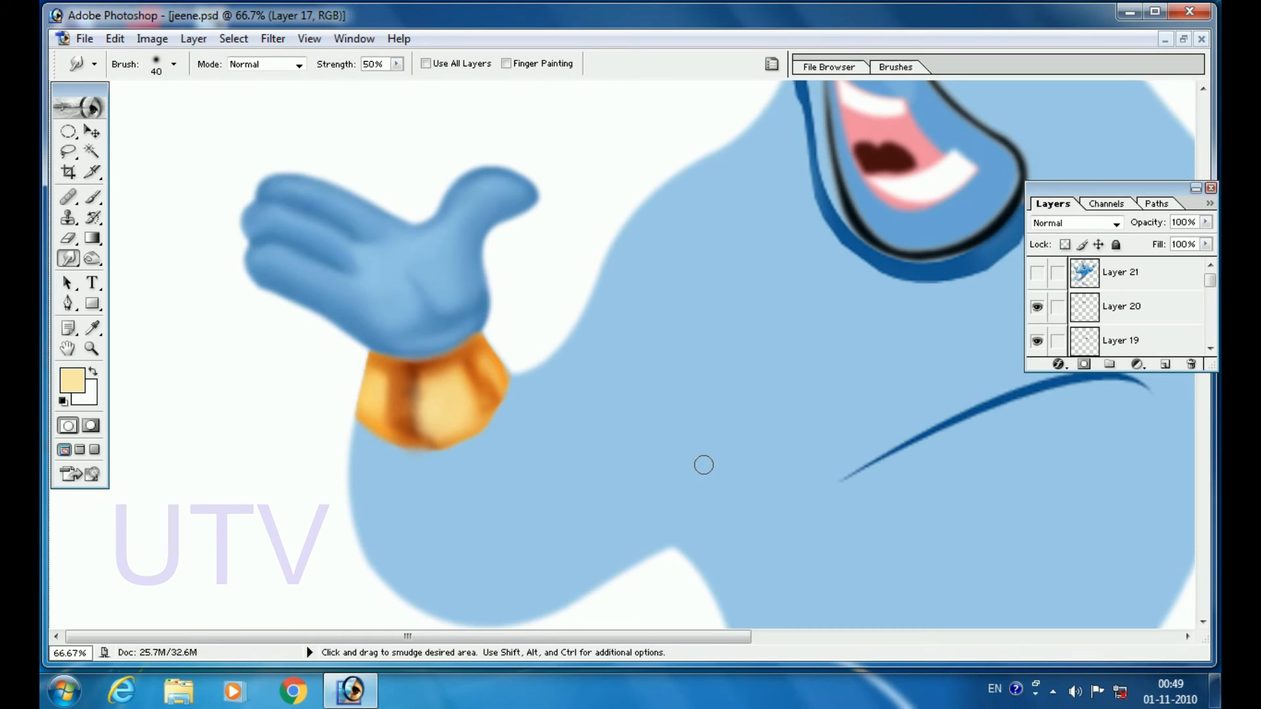
- Compare the whole genie with the Layer 21 reference, and hide both Layer 21 and Layer 20
{"action": "key", "text": "ctrl+minus"}
{"action": "key", "text": "ctrl+minus"}
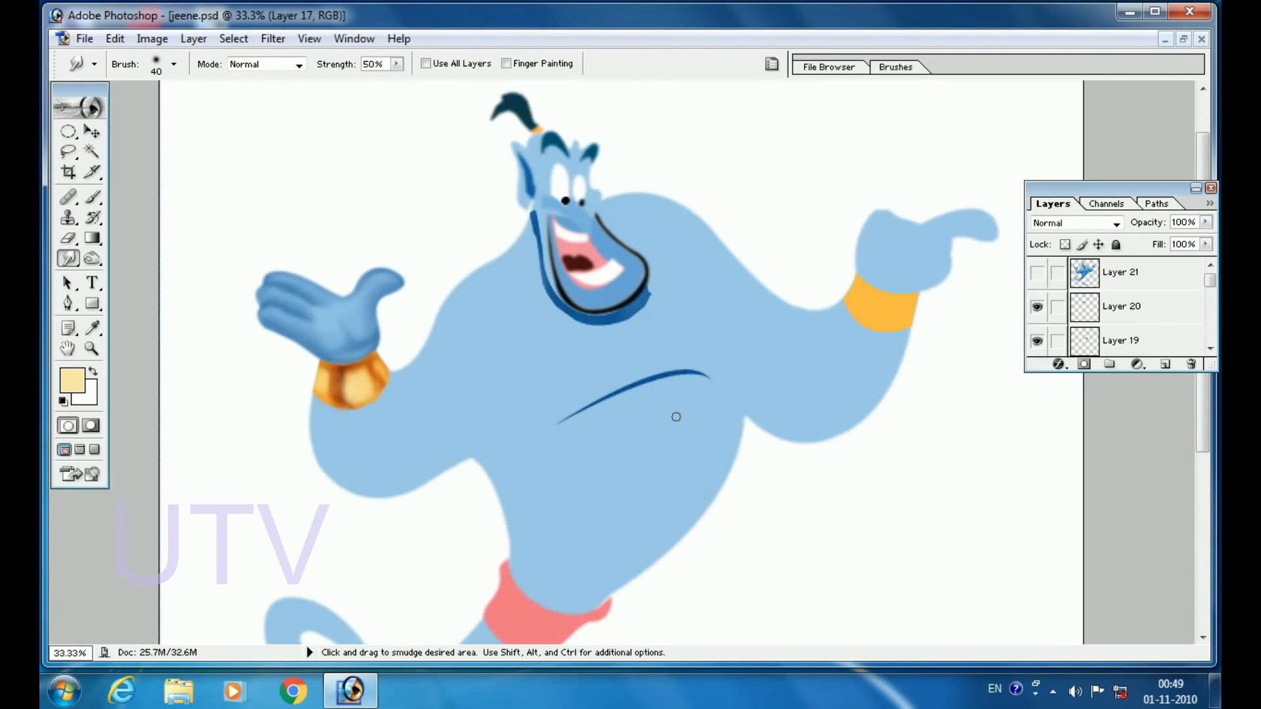
{"action": "left_click", "coordinate": [1039, 284]}
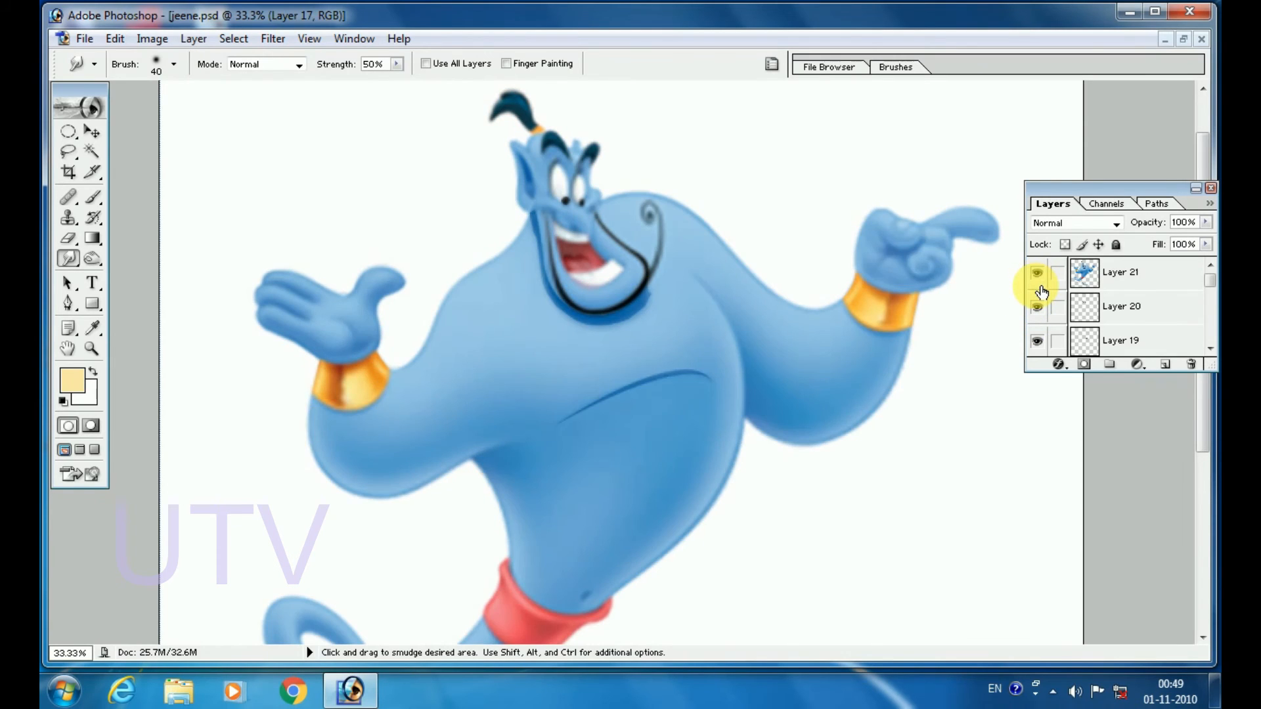
{"action": "left_click_drag", "start_coordinate": [1040, 288], "coordinate": [1038, 306]}
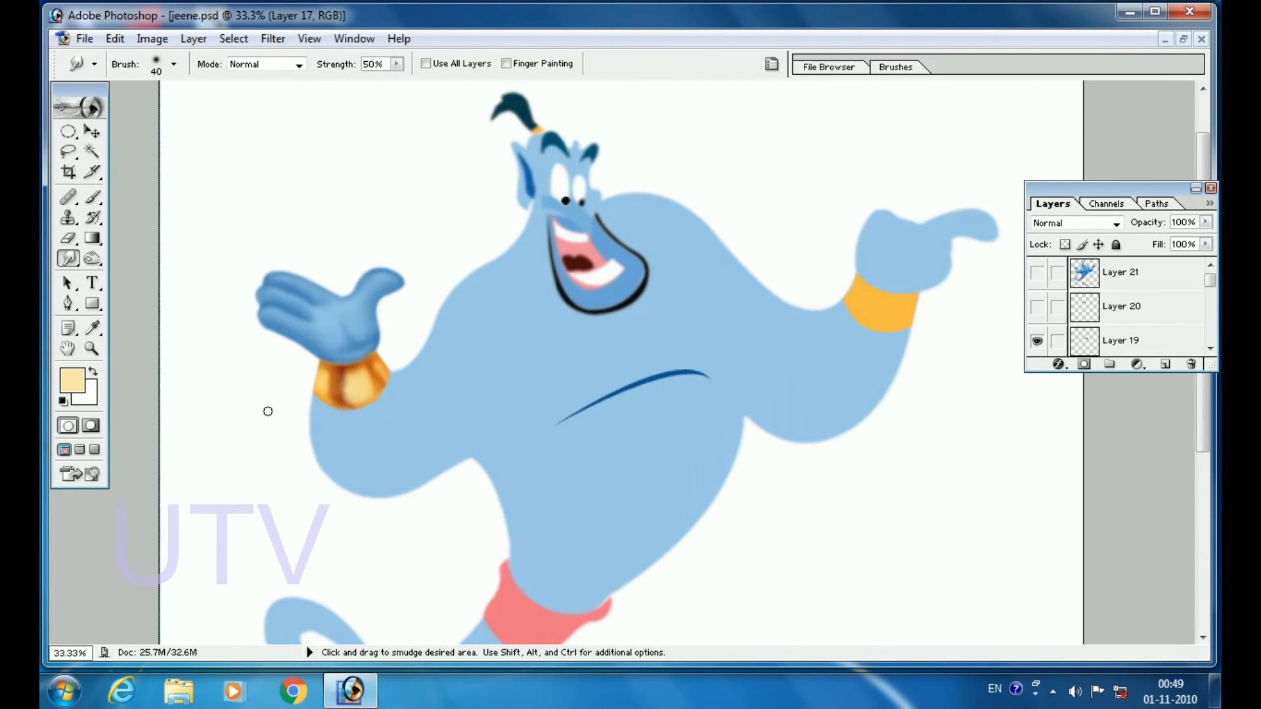
- Examine the wristband's shading up close at 100% against the Layer 21 reference
{"action": "key", "text": "ctrl+plus"}
{"action": "key", "text": "ctrl+plus"}
{"action": "key", "text": "ctrl+plus"}
{"action": "left_click_drag", "start_coordinate": [436, 332], "coordinate": [742, 347]}
{"action": "left_click_drag", "start_coordinate": [303, 358], "coordinate": [692, 335]}
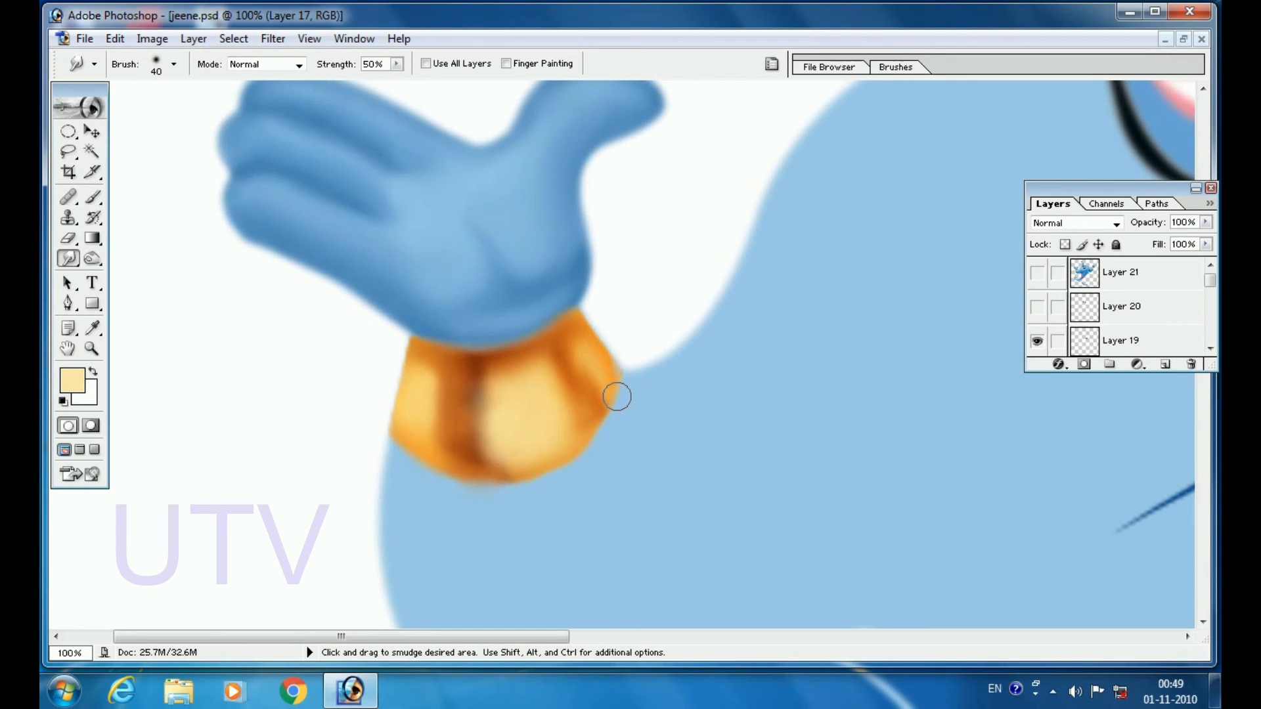
{"action": "left_click", "coordinate": [1117, 245]}
{"action": "left_click", "coordinate": [1038, 273]}
{"action": "left_click", "coordinate": [1045, 279]}
{"action": "left_click", "coordinate": [1046, 279]}
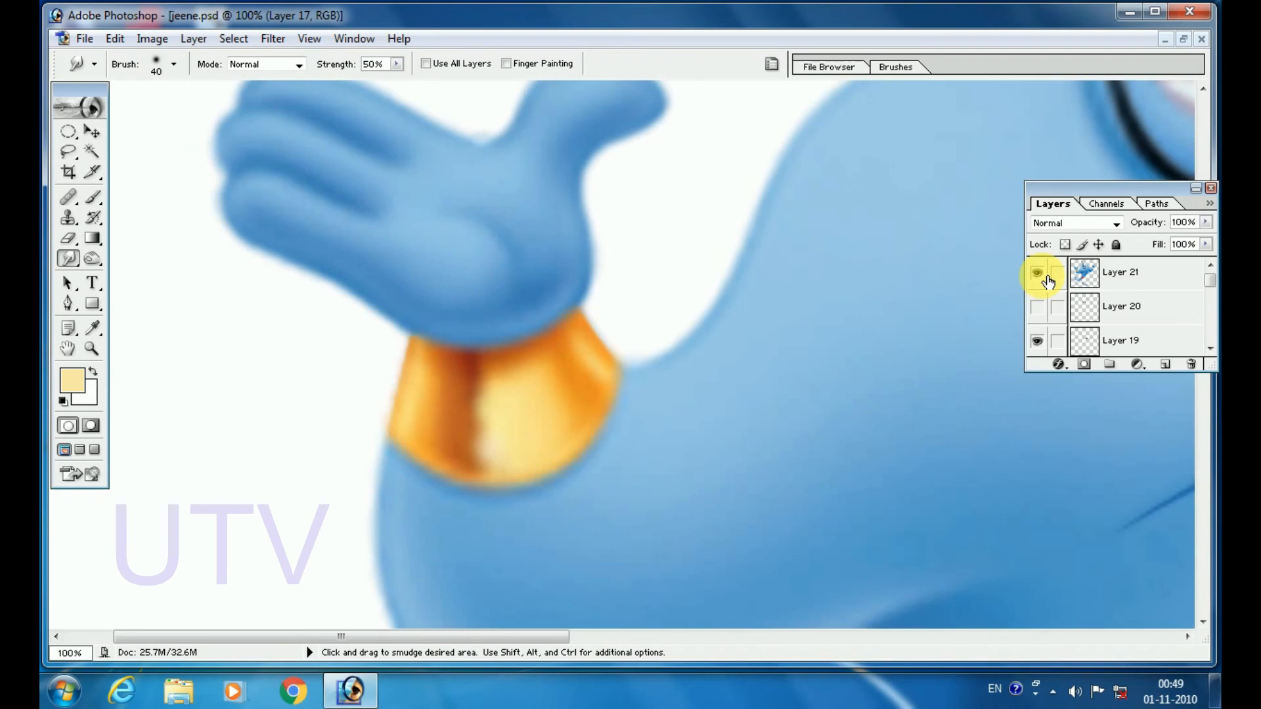
{"action": "left_click", "coordinate": [1048, 281]}
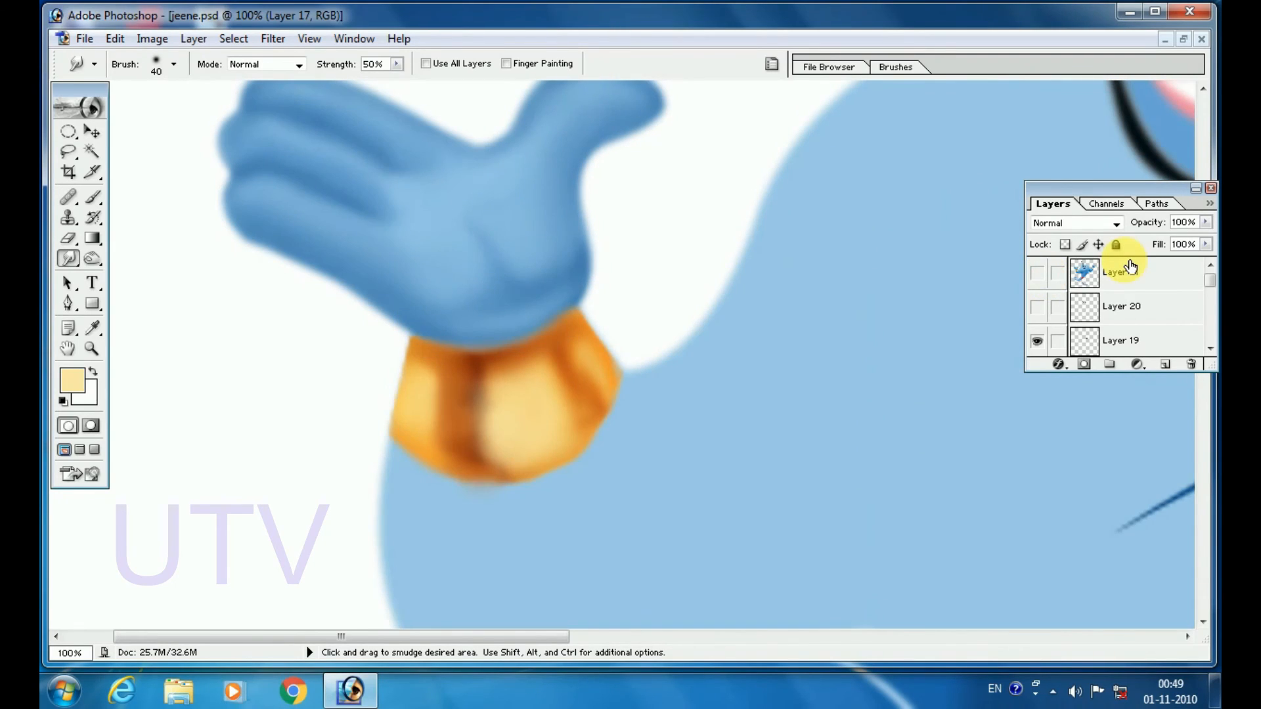
- Brush pale yellow over the wristband's left highlight at size 40 and 28% opacity, checking against Layer 21
{"action": "key", "text": "b"}
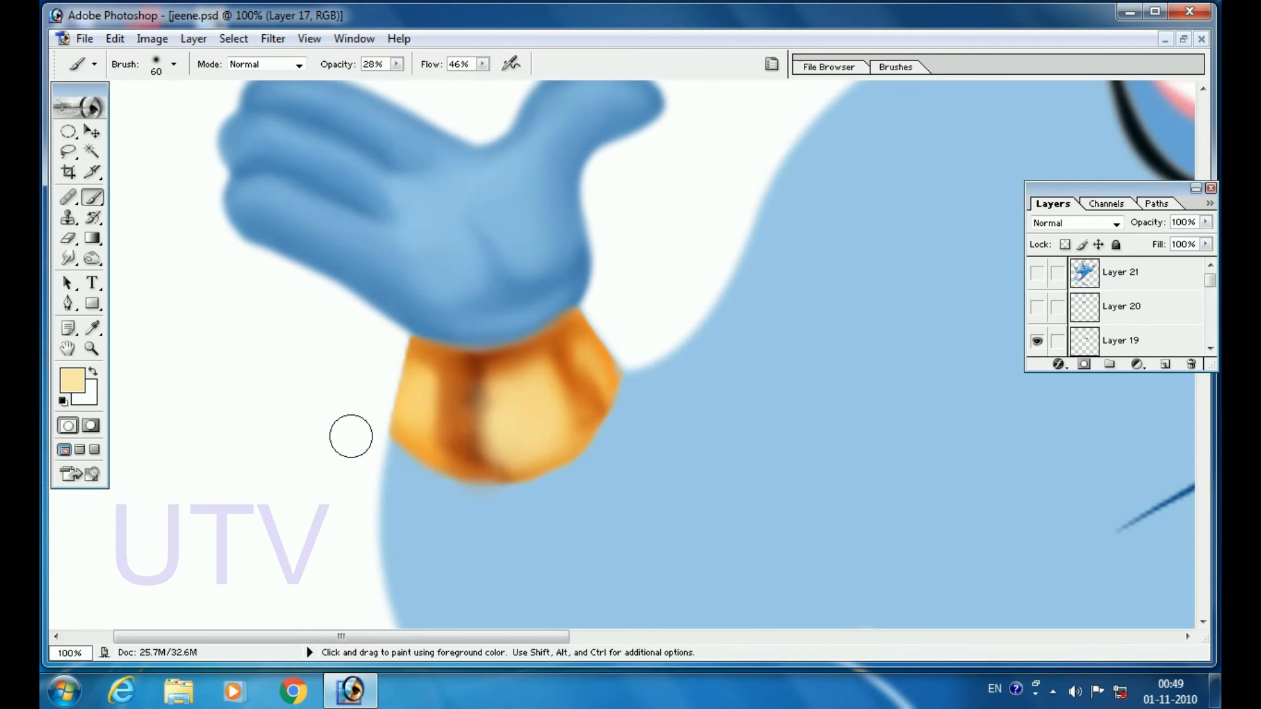
{"action": "key", "text": "bracketleft"}
{"action": "key", "text": "bracketleft"}
{"action": "mouse_move", "coordinate": [419, 381]}
{"action": "left_mouse_down"}
{"action": "mouse_move", "coordinate": [414, 352]}
{"action": "mouse_move", "coordinate": [431, 464]}
{"action": "mouse_move", "coordinate": [410, 419]}
{"action": "left_mouse_up"}
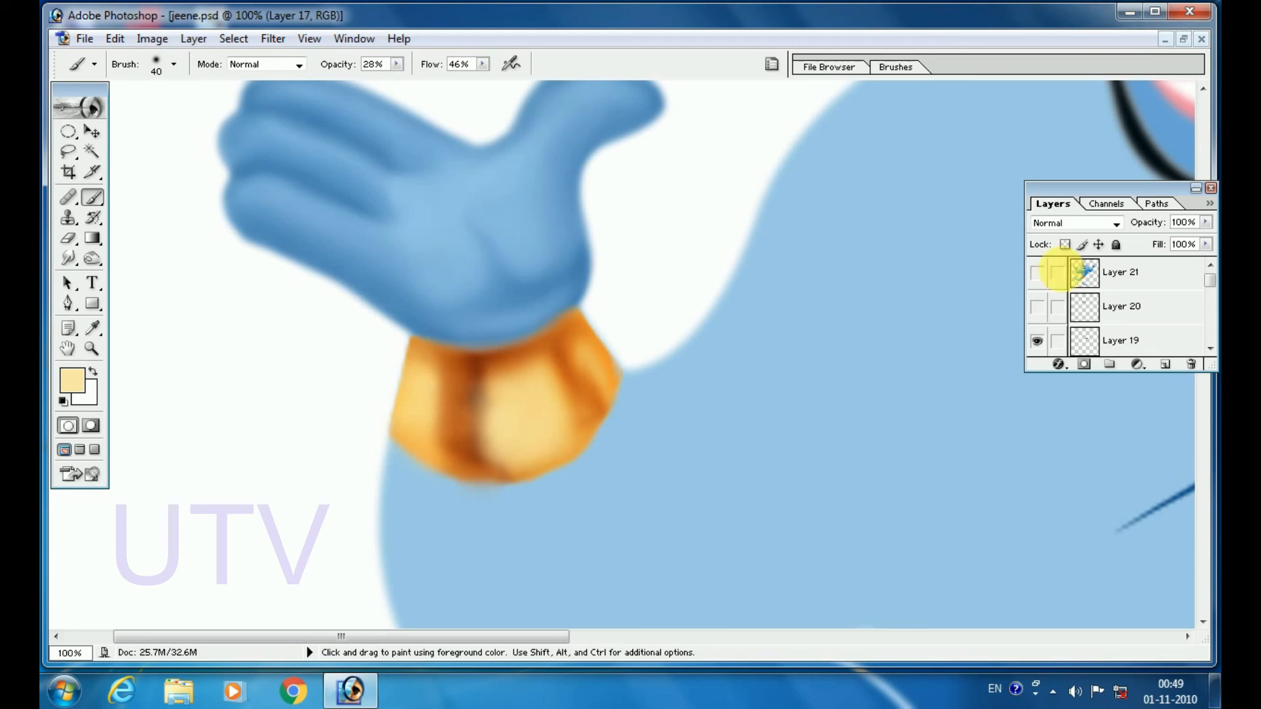
{"action": "left_click", "coordinate": [1043, 287]}
{"action": "left_click", "coordinate": [1042, 279]}
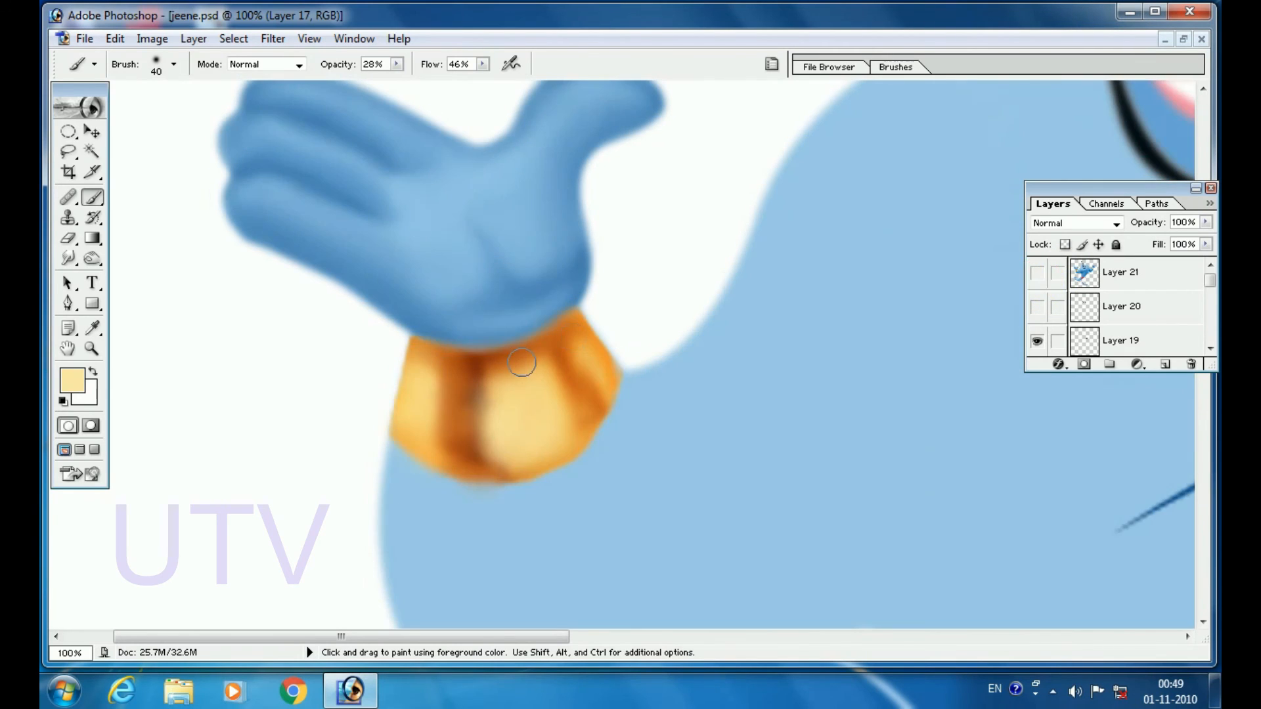
{"action": "left_click_drag", "start_coordinate": [451, 372], "coordinate": [444, 429]}
- Smudge the dark stripe's left edge into the left highlight at size 40 and 50% strength, checking against Layer 21
{"action": "key", "text": "s"}
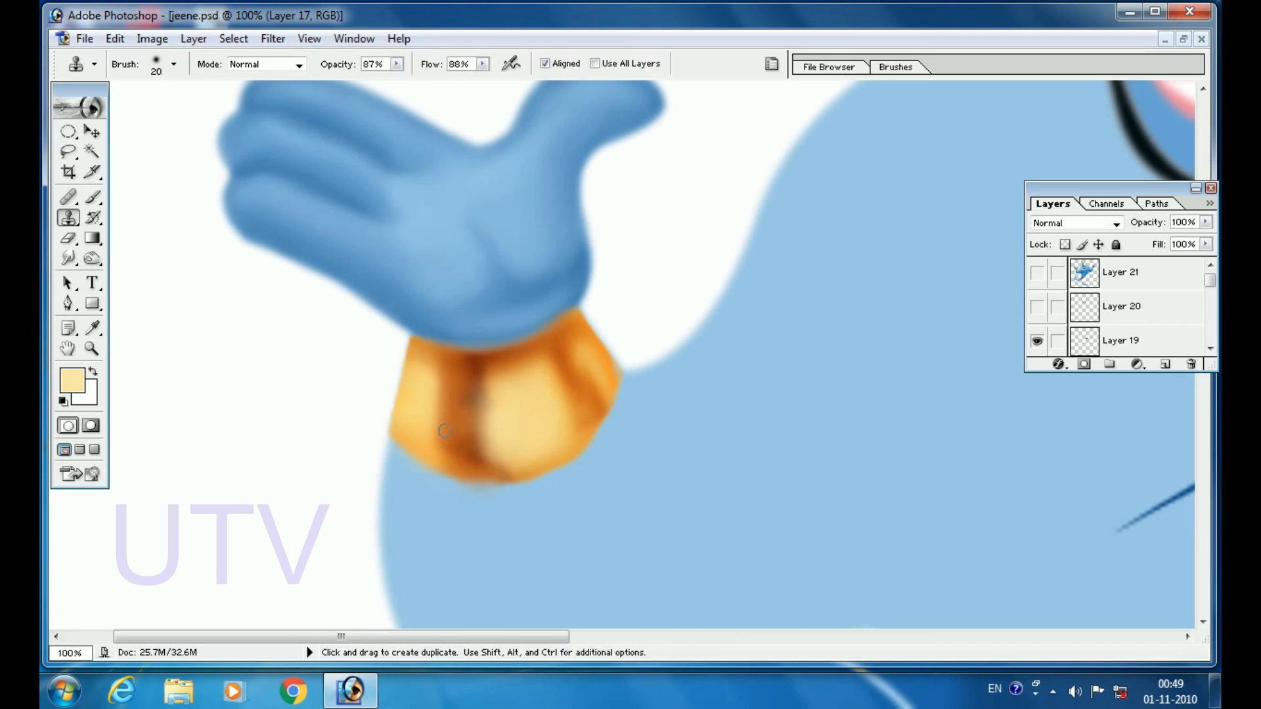
{"action": "left_click", "coordinate": [68, 259]}
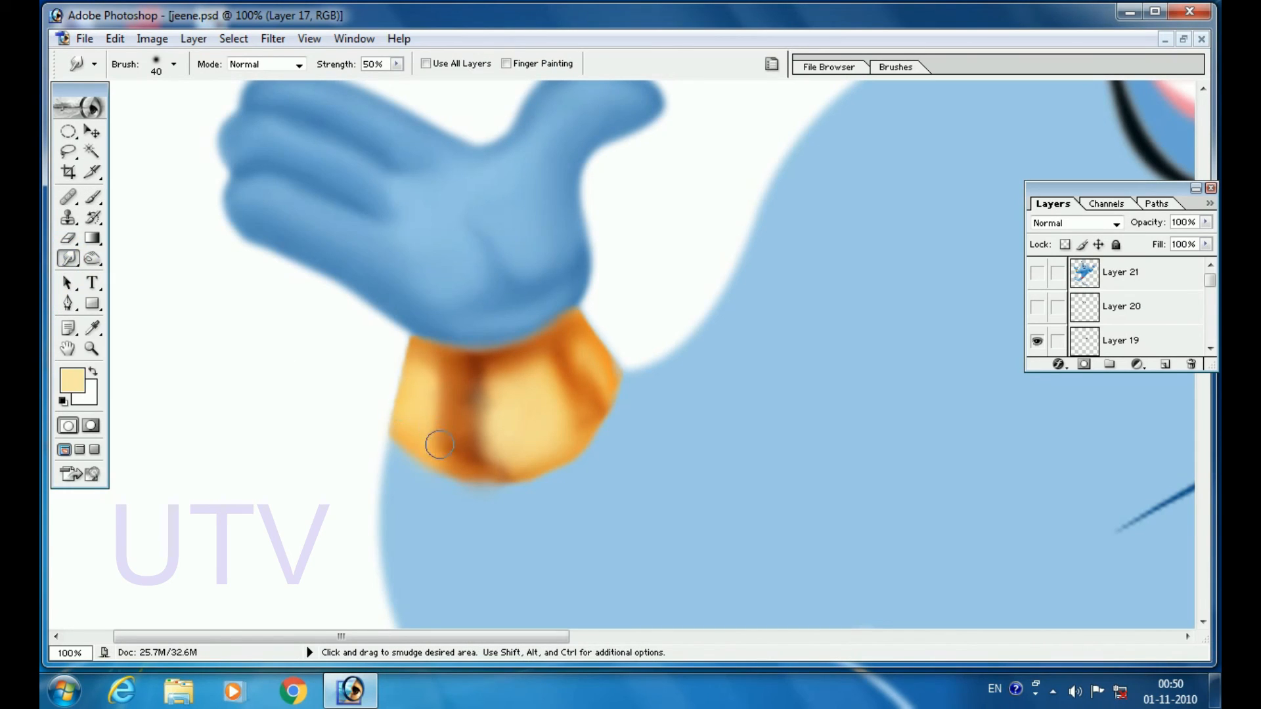
{"action": "mouse_move", "coordinate": [440, 445]}
{"action": "left_mouse_down"}
{"action": "mouse_move", "coordinate": [421, 460]}
{"action": "mouse_move", "coordinate": [436, 459]}
{"action": "mouse_move", "coordinate": [423, 454]}
{"action": "mouse_move", "coordinate": [436, 436]}
{"action": "mouse_move", "coordinate": [424, 448]}
{"action": "left_mouse_up"}
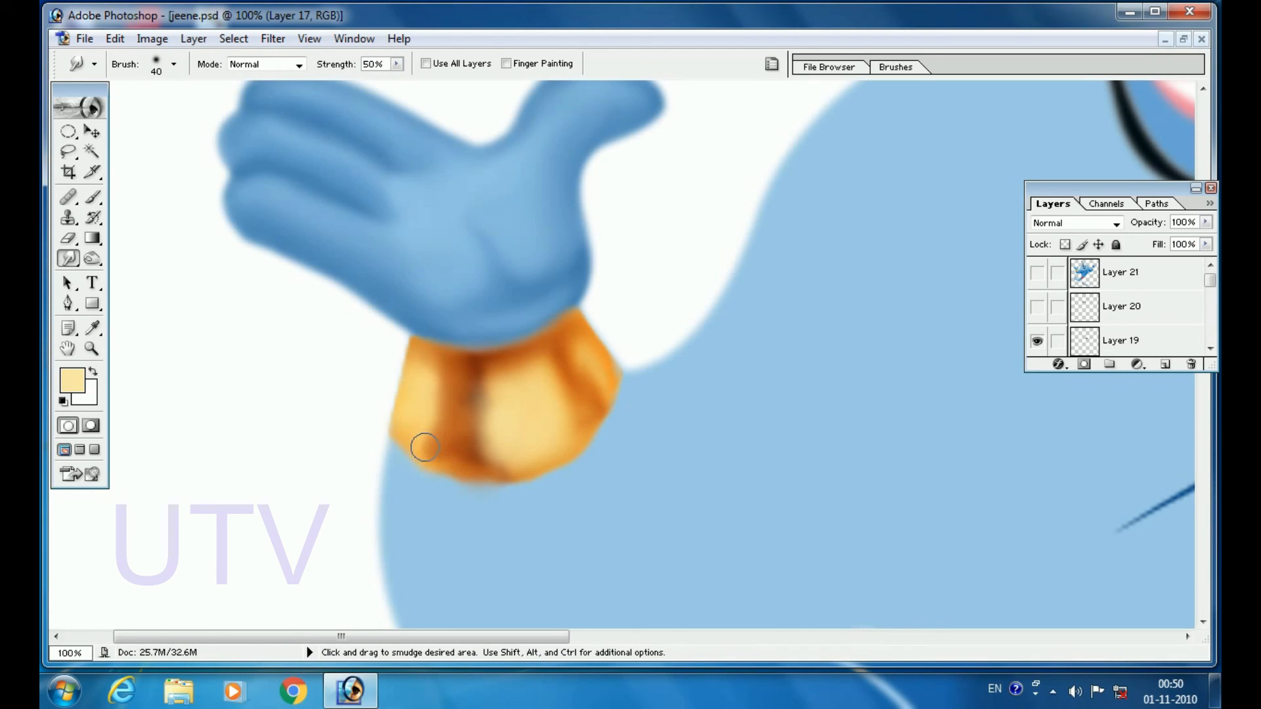
{"action": "left_click", "coordinate": [1038, 274]}
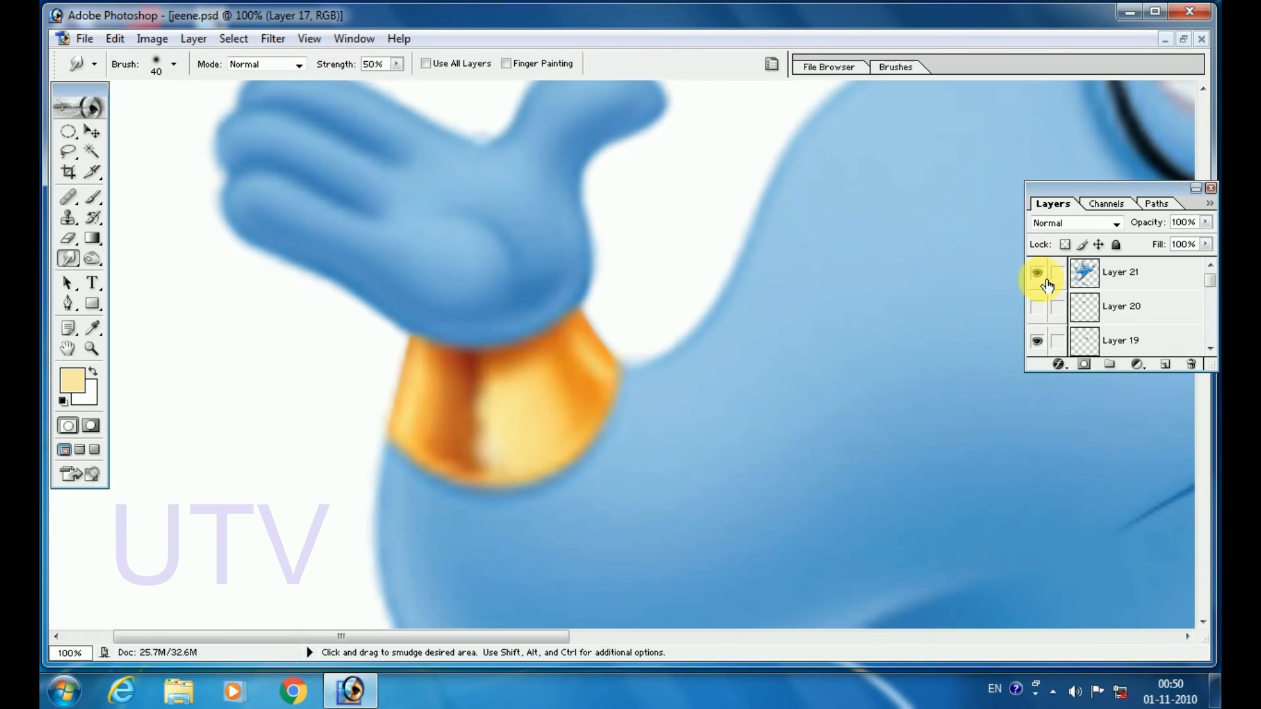
{"action": "left_click", "coordinate": [1045, 282]}
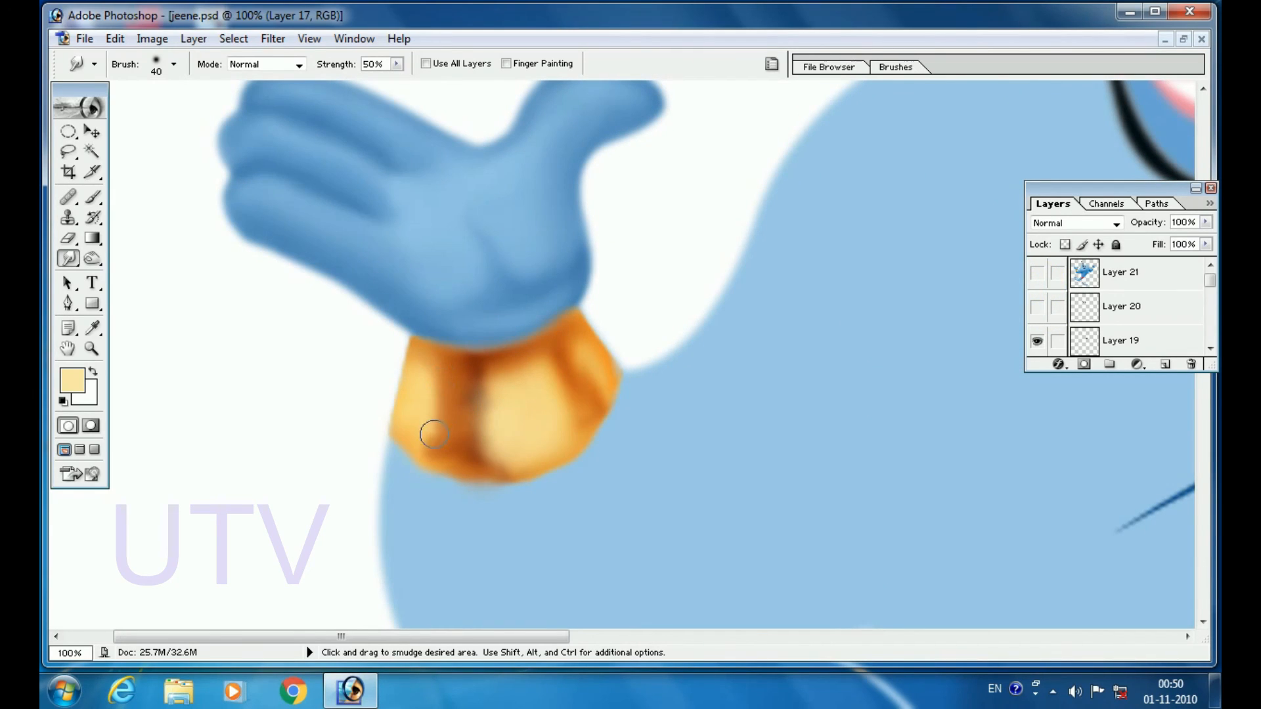
{"action": "mouse_move", "coordinate": [433, 407]}
{"action": "left_mouse_down"}
{"action": "mouse_move", "coordinate": [433, 378]}
{"action": "mouse_move", "coordinate": [428, 429]}
{"action": "left_mouse_up"}
{"action": "mouse_move", "coordinate": [427, 373]}
{"action": "left_mouse_down"}
{"action": "mouse_move", "coordinate": [438, 402]}
{"action": "mouse_move", "coordinate": [423, 422]}
{"action": "mouse_move", "coordinate": [431, 376]}
{"action": "left_mouse_up"}
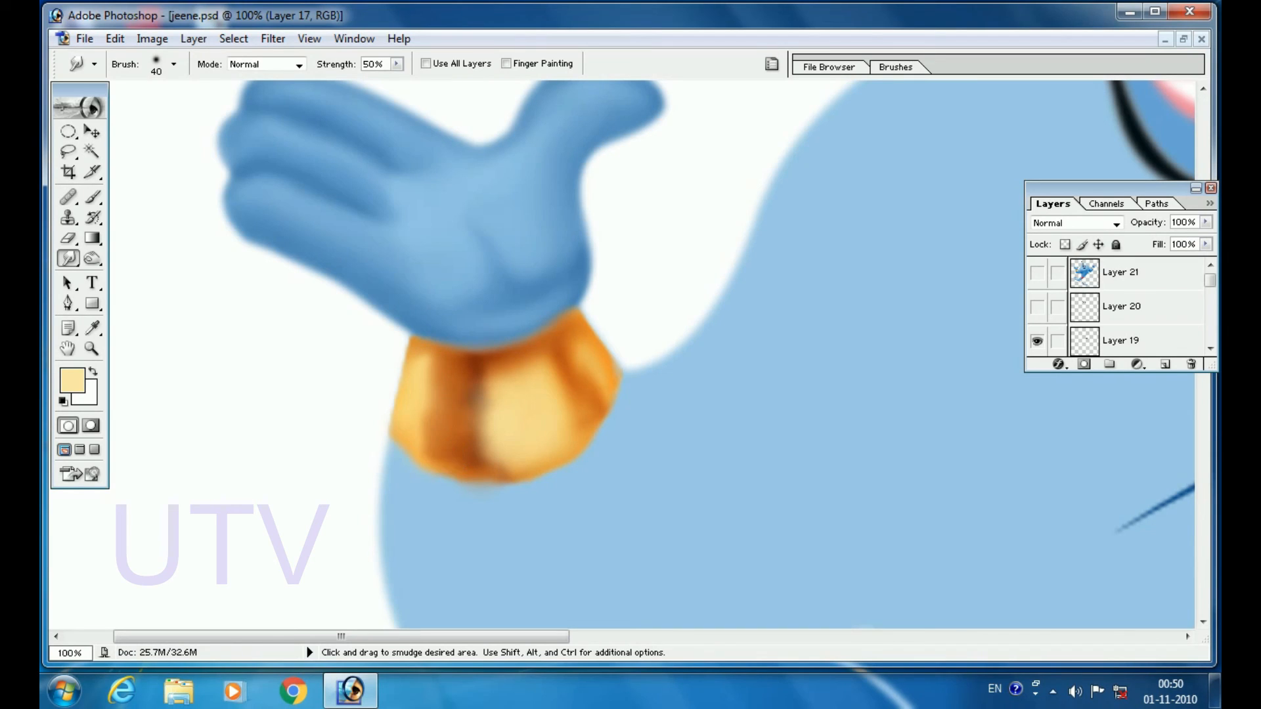
- Smudge down the dark stripe's right edge to the wristband's bottom, and compare the result with Layer 21
{"action": "mouse_move", "coordinate": [473, 392]}
{"action": "left_mouse_down"}
{"action": "mouse_move", "coordinate": [469, 368]}
{"action": "mouse_move", "coordinate": [462, 450]}
{"action": "left_mouse_up"}
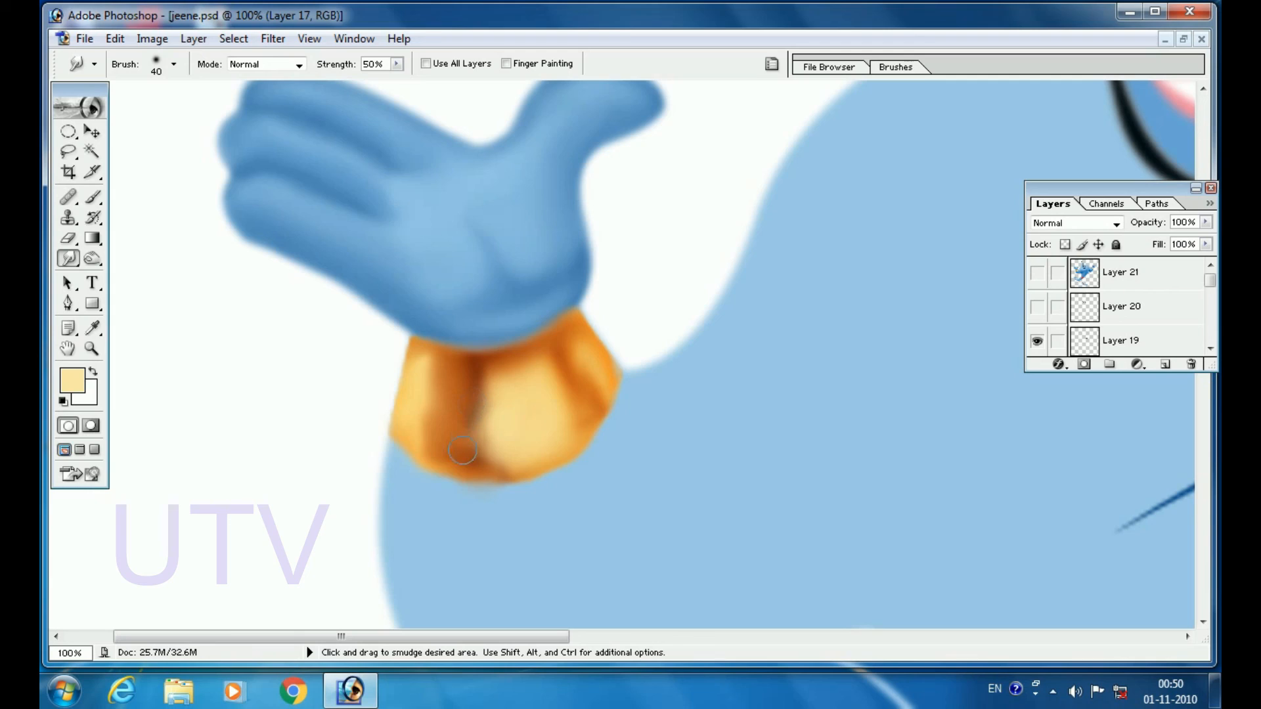
{"action": "mouse_move", "coordinate": [467, 381]}
{"action": "left_mouse_down"}
{"action": "mouse_move", "coordinate": [471, 450]}
{"action": "mouse_move", "coordinate": [474, 370]}
{"action": "mouse_move", "coordinate": [465, 453]}
{"action": "mouse_move", "coordinate": [478, 398]}
{"action": "mouse_move", "coordinate": [471, 438]}
{"action": "left_mouse_up"}
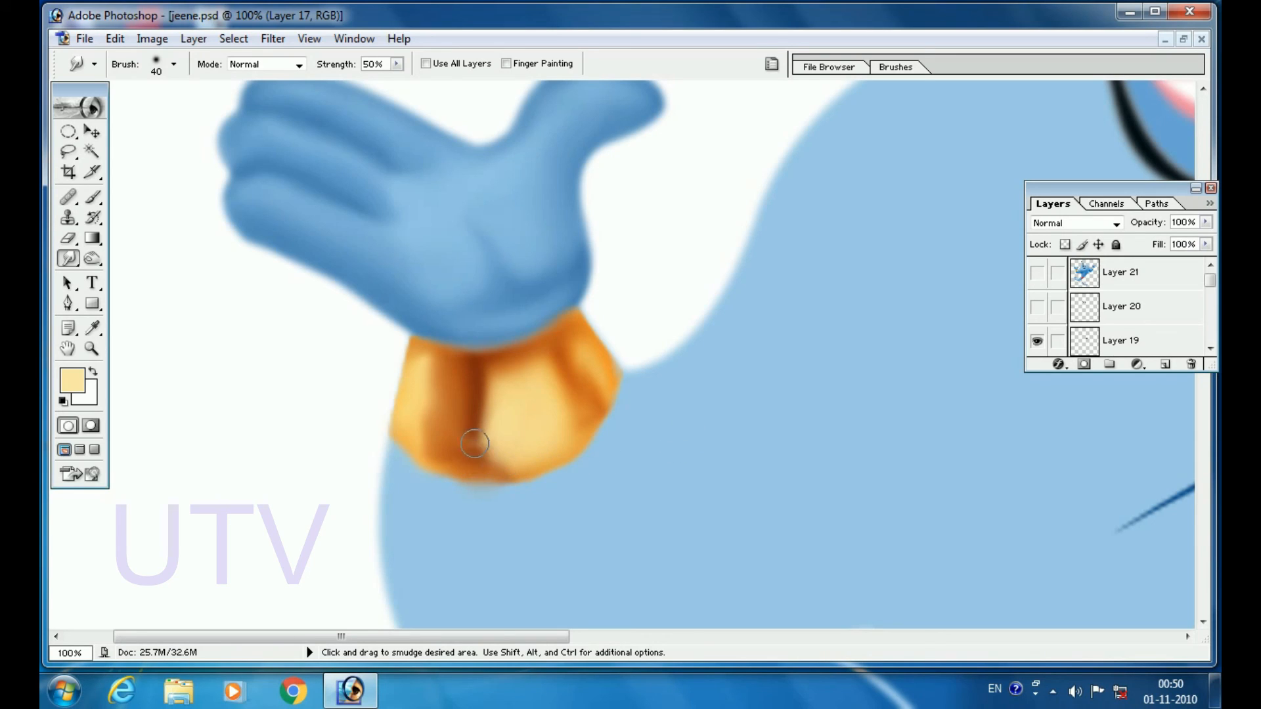
{"action": "left_click_drag", "start_coordinate": [471, 424], "coordinate": [466, 468]}
{"action": "left_click", "coordinate": [1042, 281]}
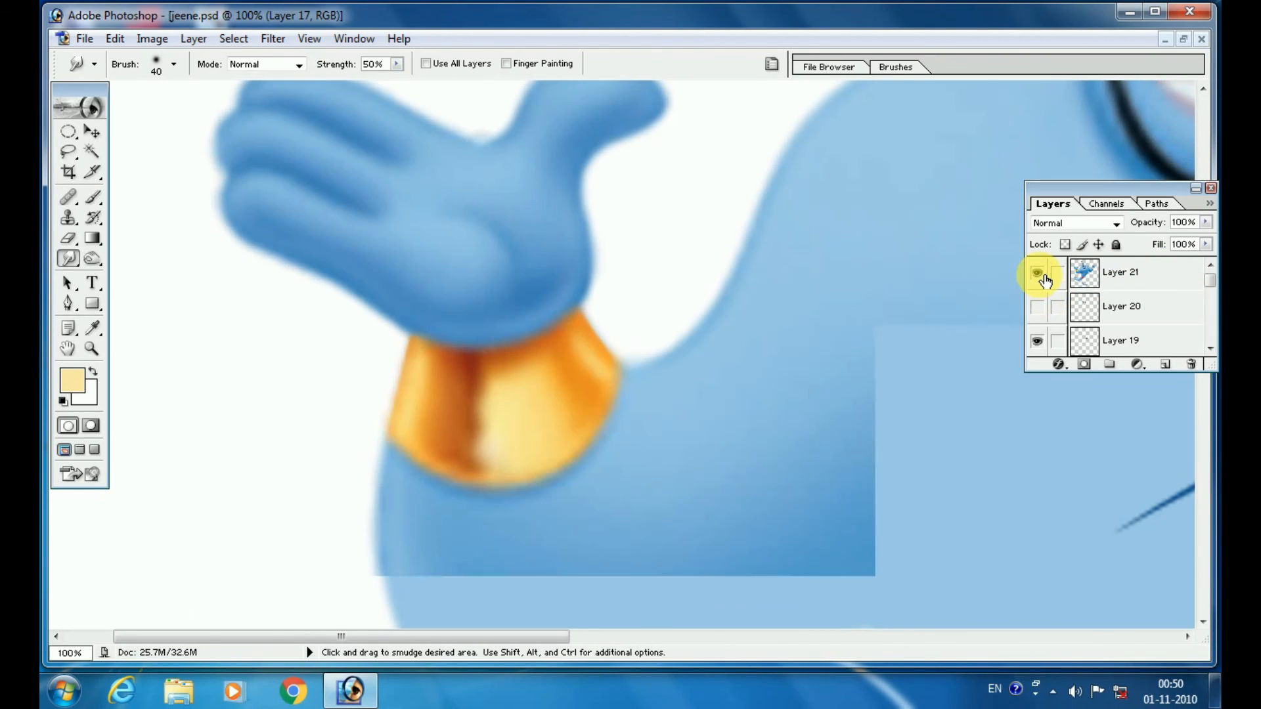
{"action": "left_click", "coordinate": [1046, 282]}
{"action": "left_click", "coordinate": [1047, 283]}
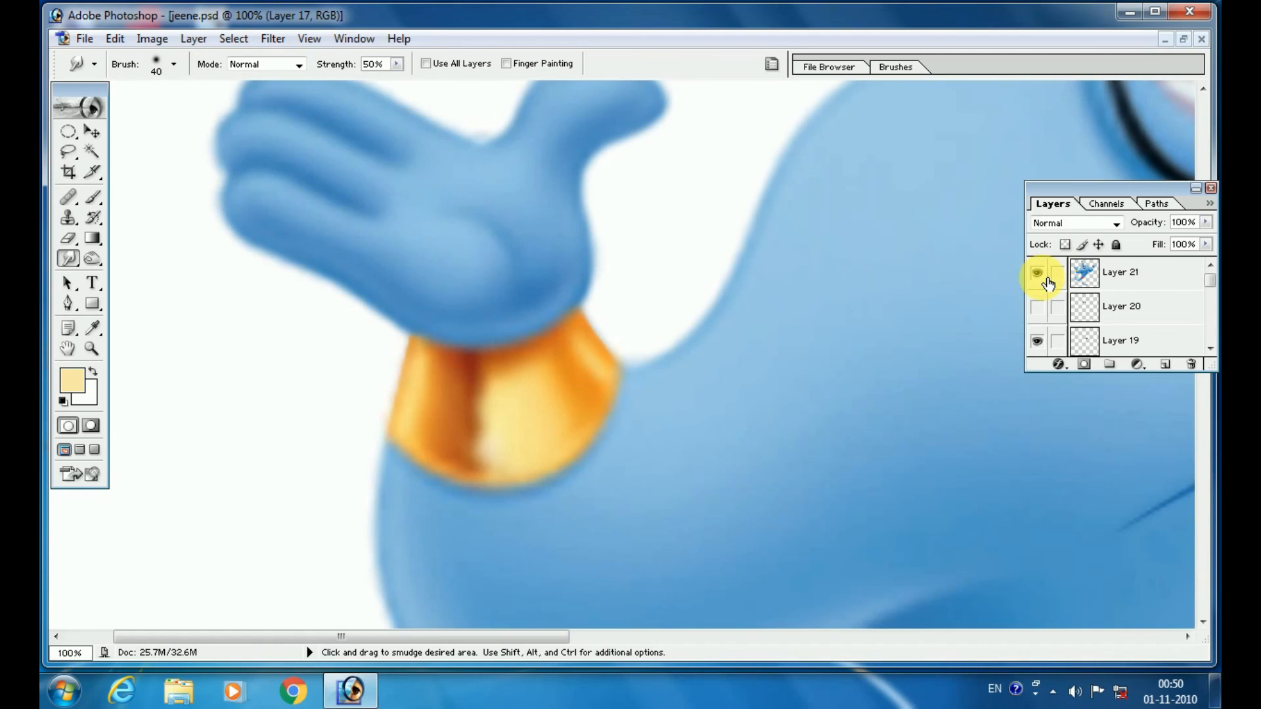
{"action": "left_click", "coordinate": [1047, 282]}
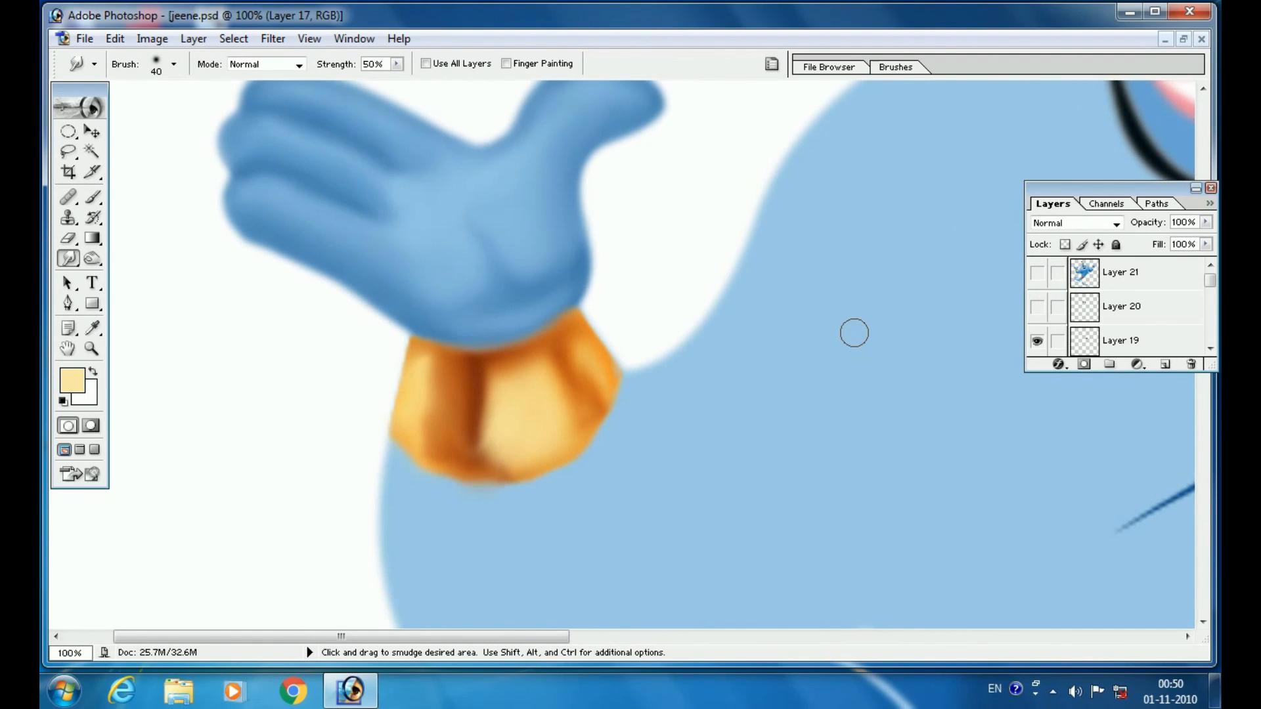
- Burn the lower right side of the wristband on Layer 17 at size 60 and 29% exposure, and review the whole figure
{"action": "key", "text": "b"}
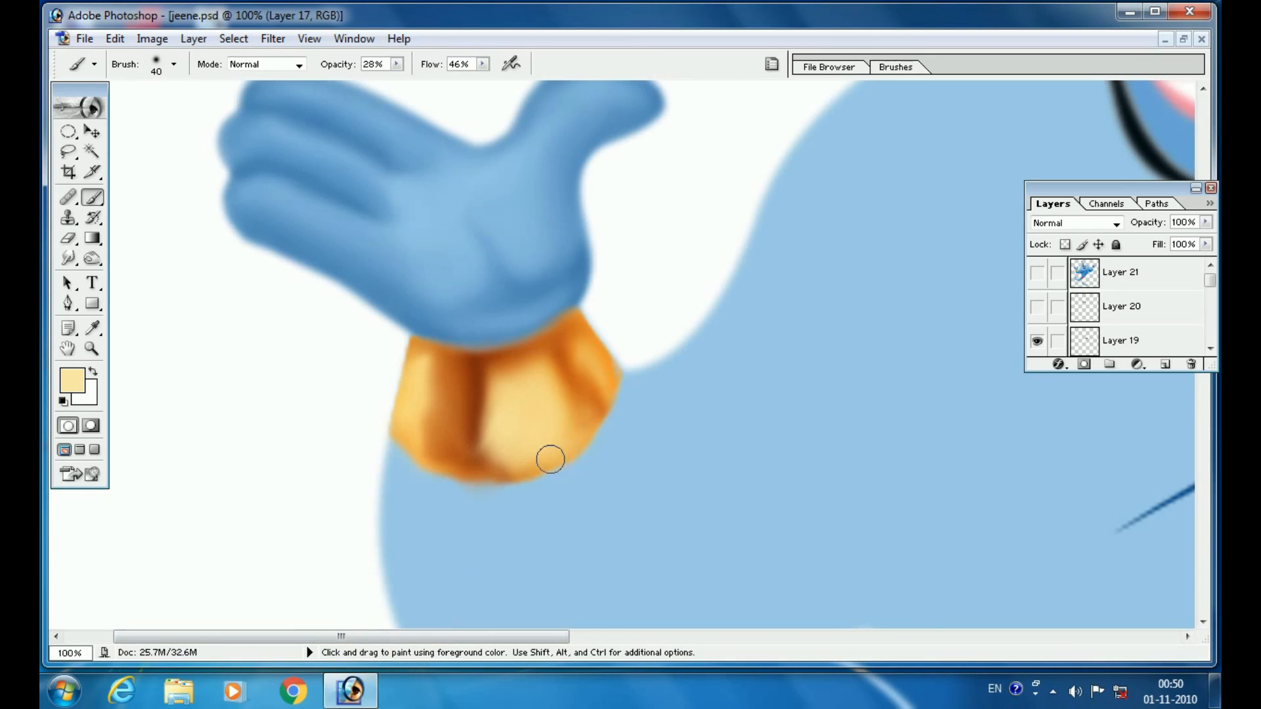
{"action": "left_click", "coordinate": [419, 487]}
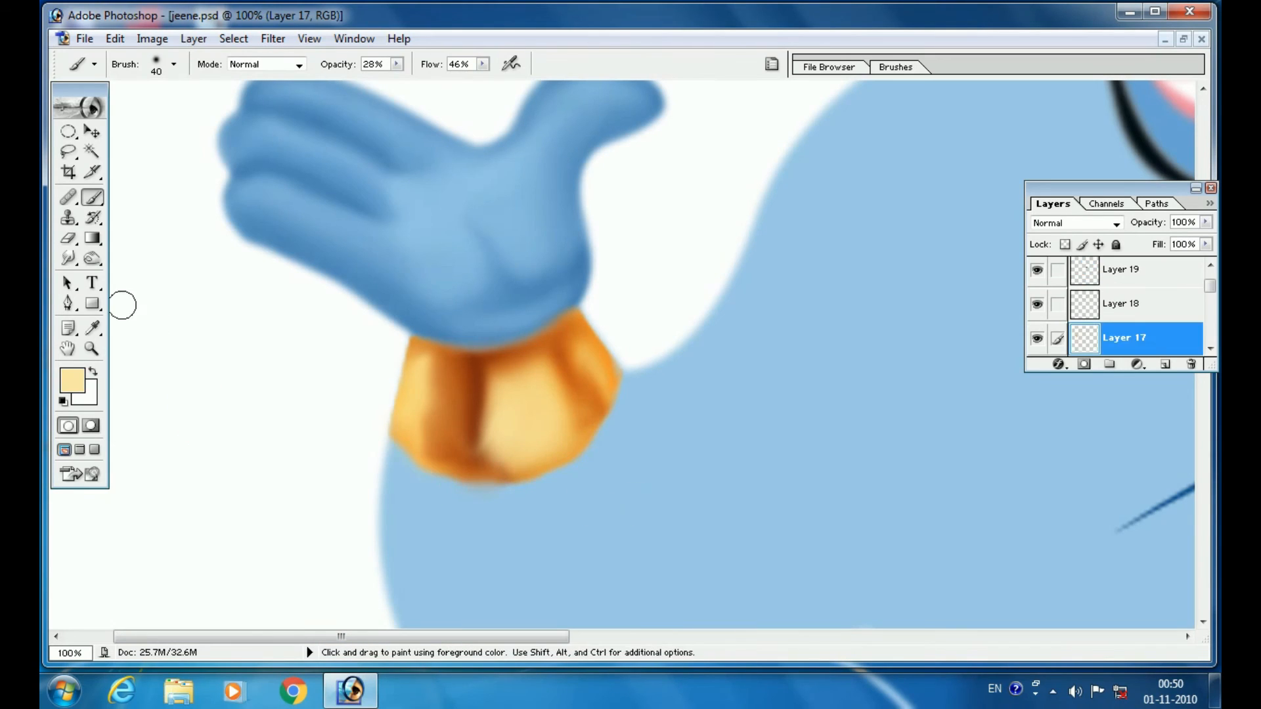
{"action": "left_click", "coordinate": [92, 258]}
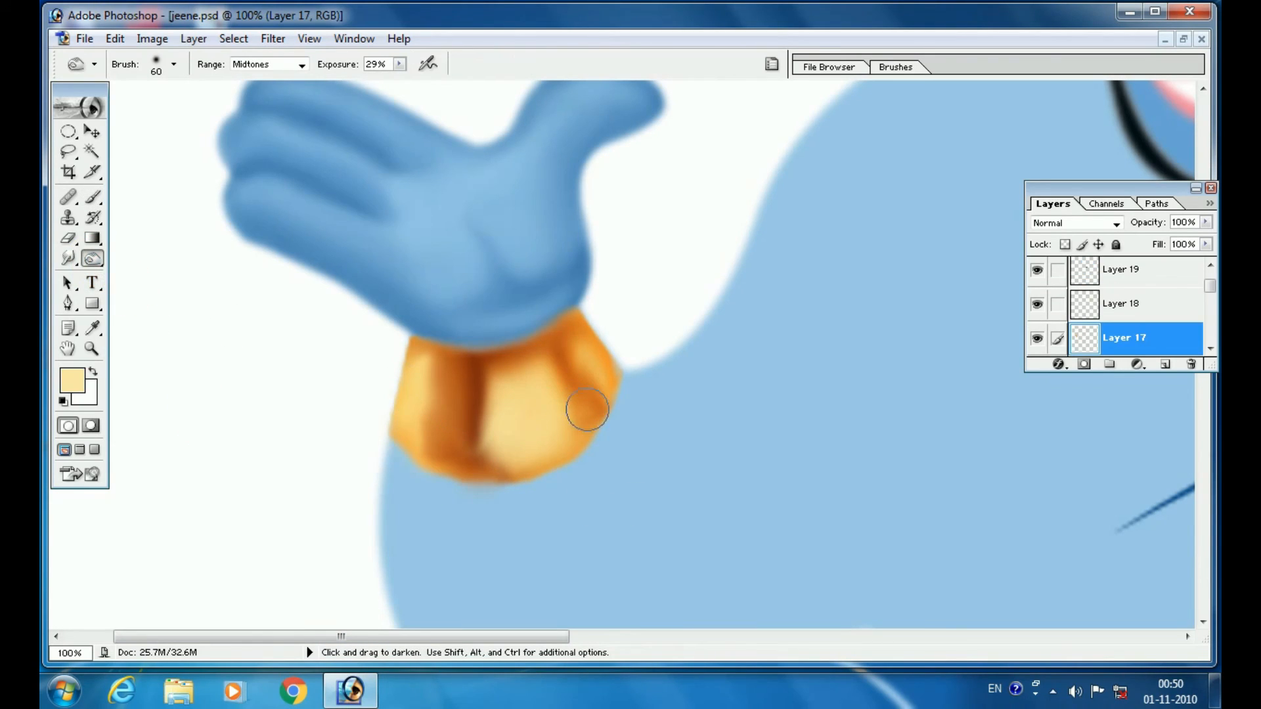
{"action": "mouse_move", "coordinate": [587, 410]}
{"action": "left_mouse_down"}
{"action": "mouse_move", "coordinate": [500, 460]}
{"action": "mouse_move", "coordinate": [549, 450]}
{"action": "mouse_move", "coordinate": [589, 417]}
{"action": "left_mouse_up"}
{"action": "left_click", "coordinate": [689, 370]}
{"action": "key", "text": "ctrl+minus"}
{"action": "key", "text": "ctrl+minus"}
{"action": "key", "text": "ctrl+minus"}
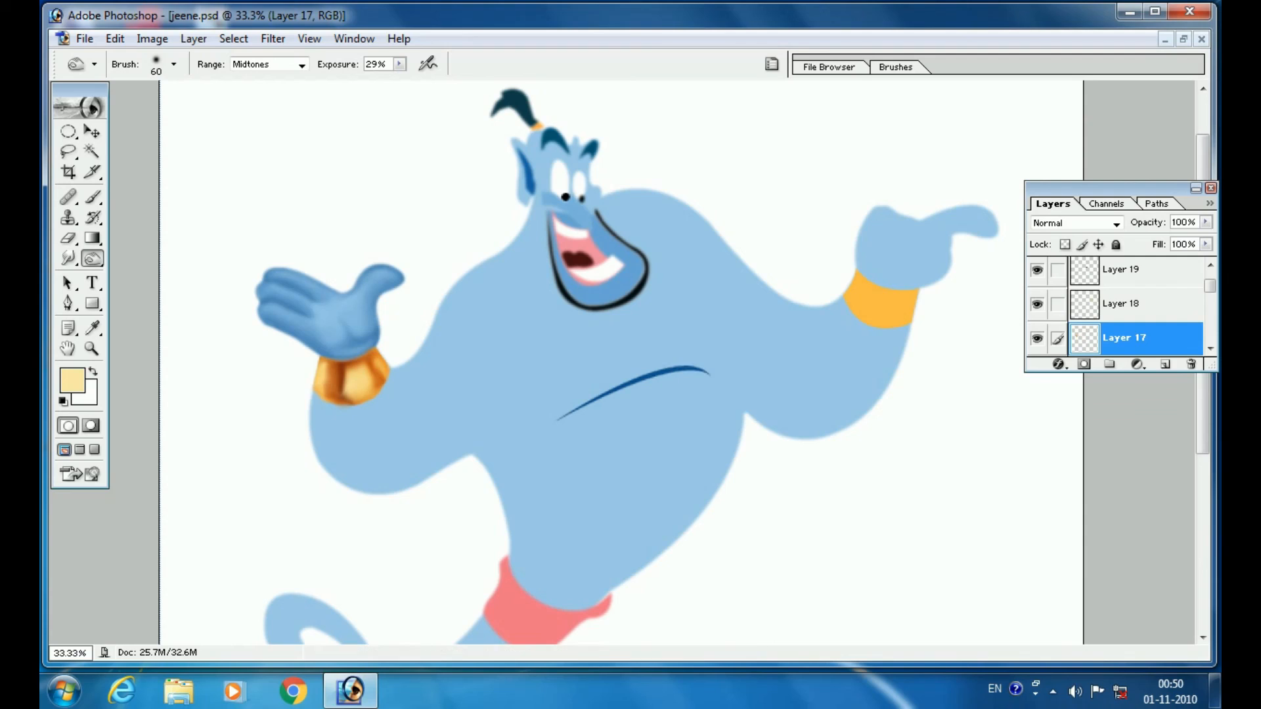
{"action": "key", "text": "ctrl+alt+e"}
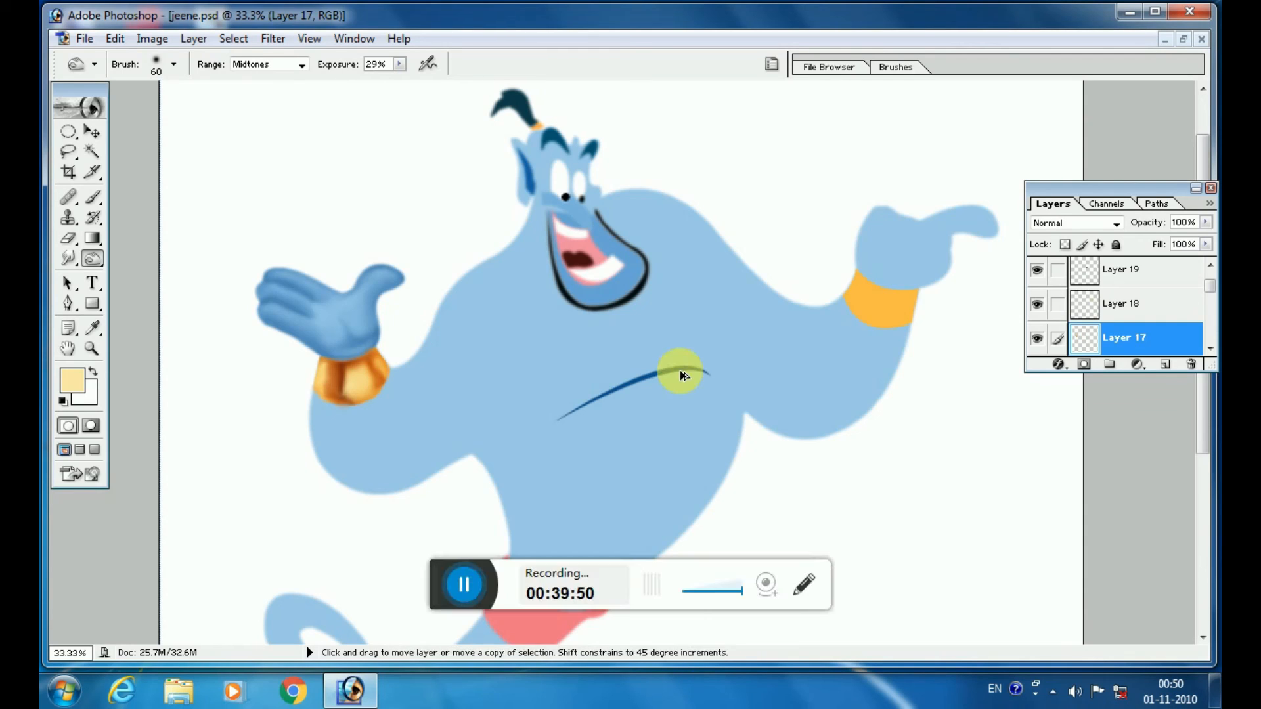